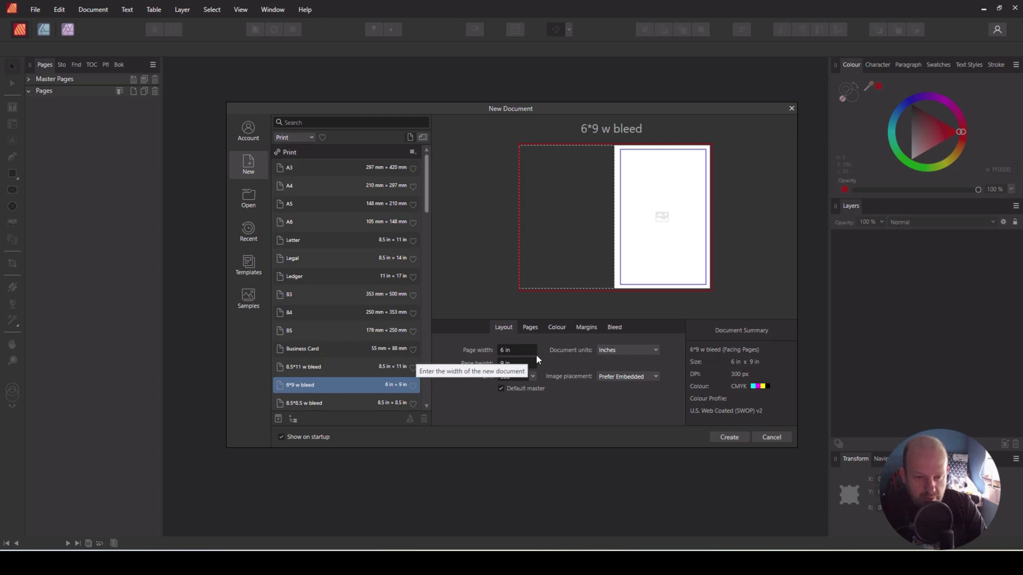
Step: Review the page, colour, margin and bleed settings of the 6*9 w bleed preset and create the document from it
click(529, 327)
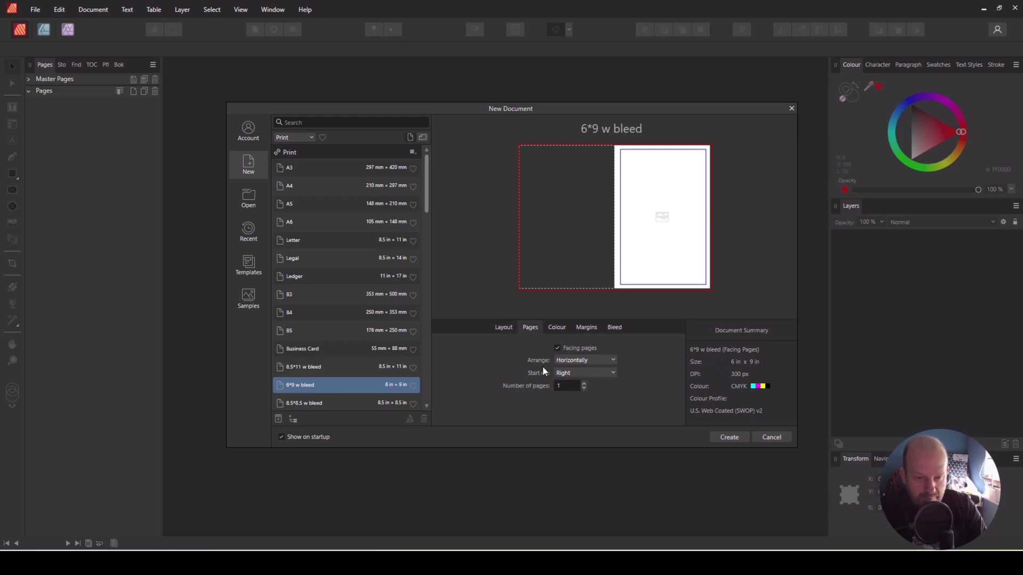
click(557, 328)
click(581, 331)
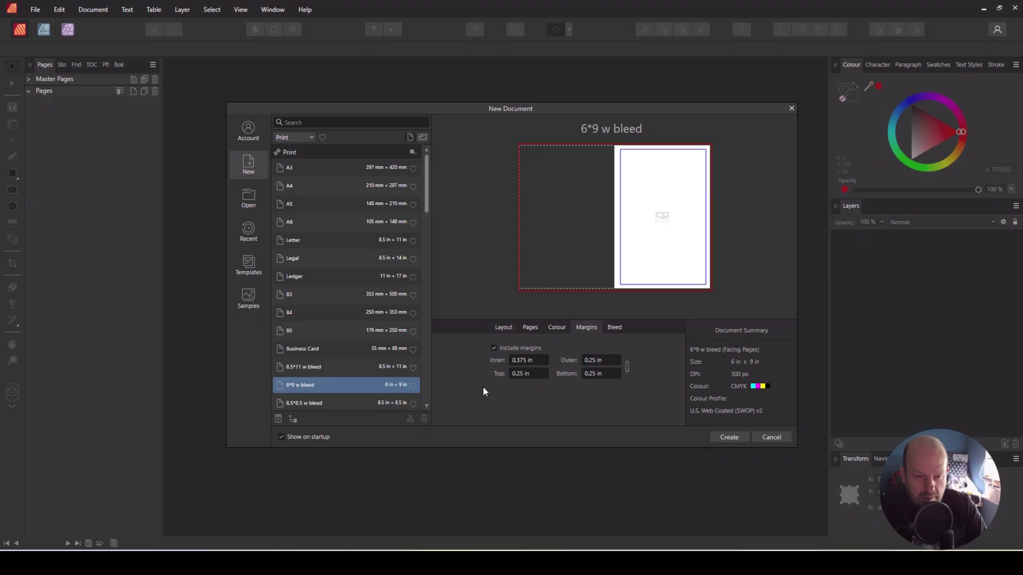
click(624, 332)
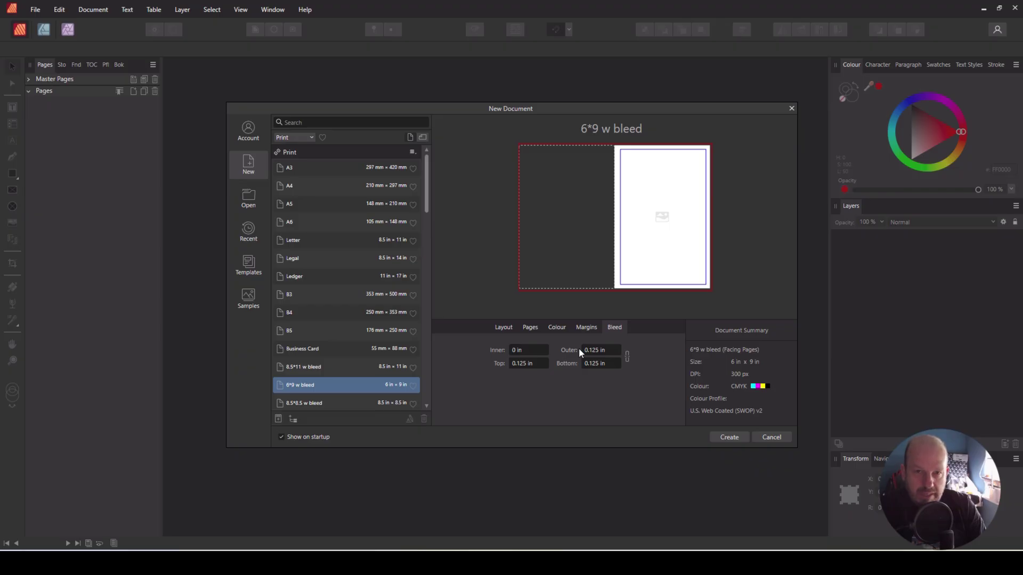
click(589, 327)
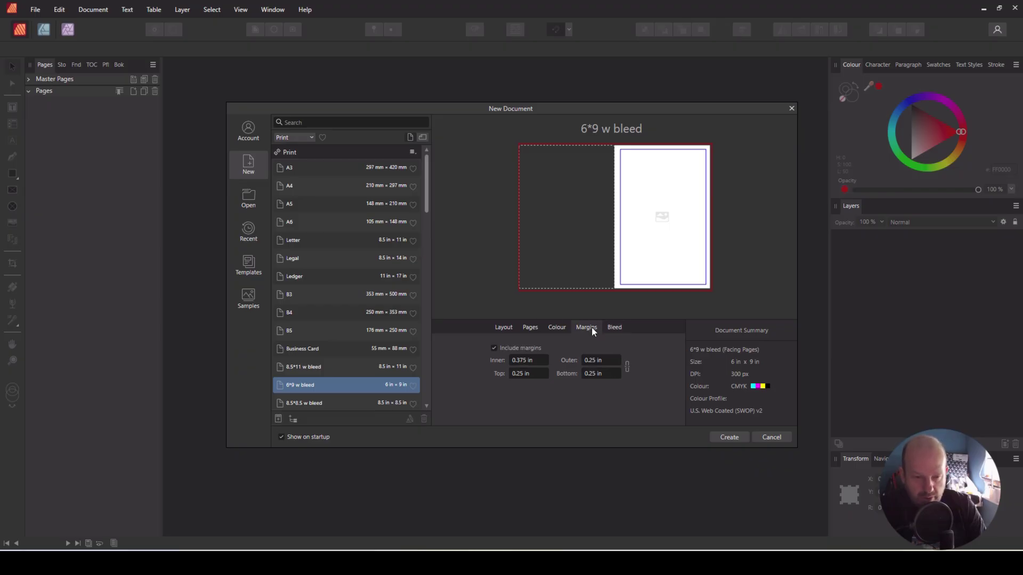
click(614, 327)
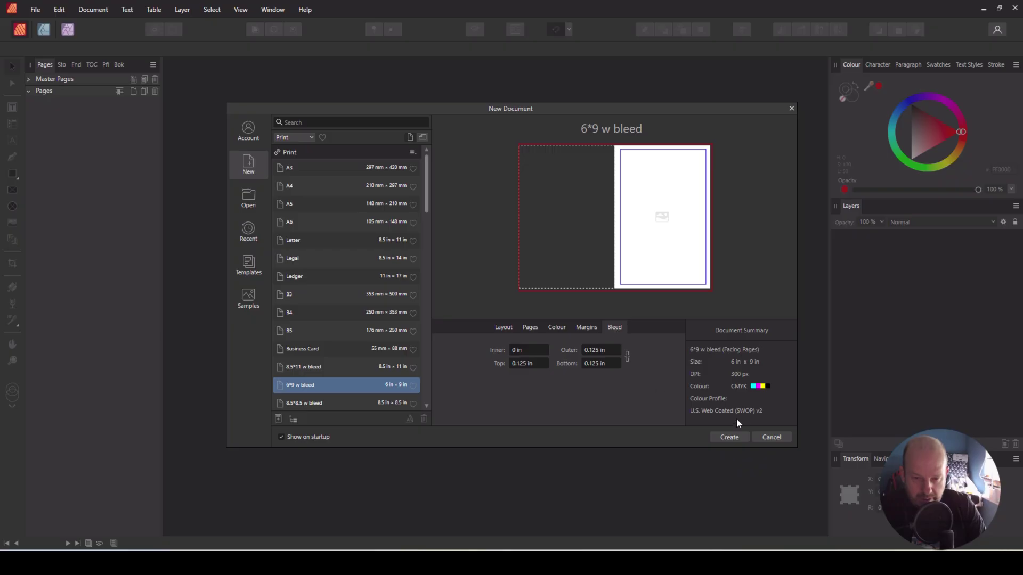
click(730, 437)
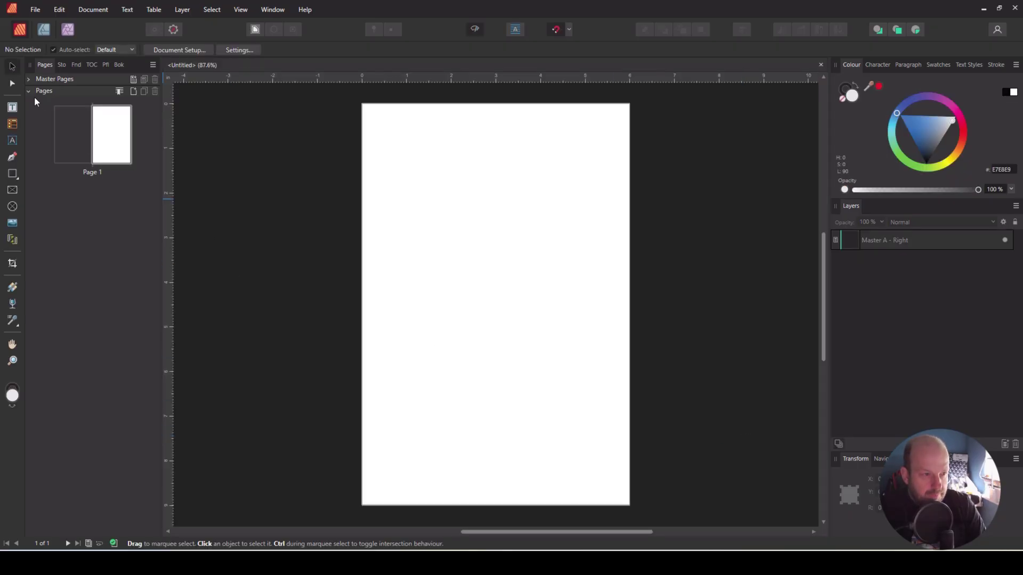
Step: Open the Master A spread for editing and turn off Preview Mode
click(42, 81)
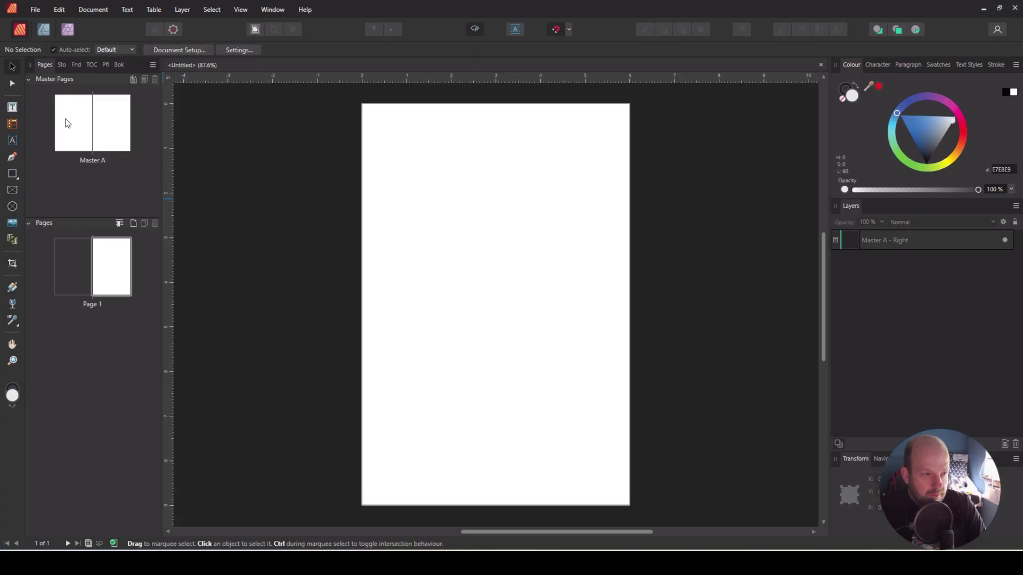
double_click(81, 124)
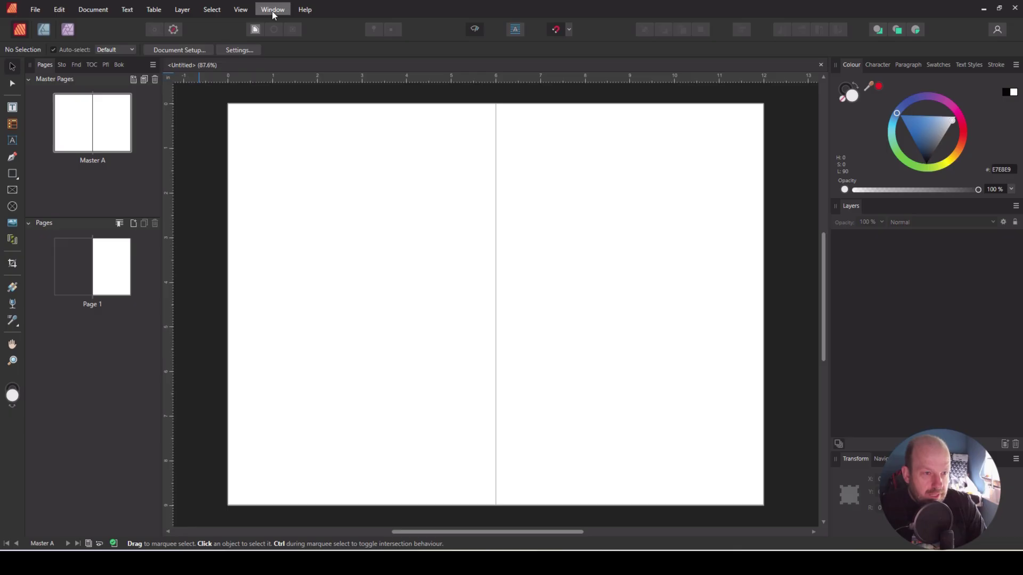
click(241, 10)
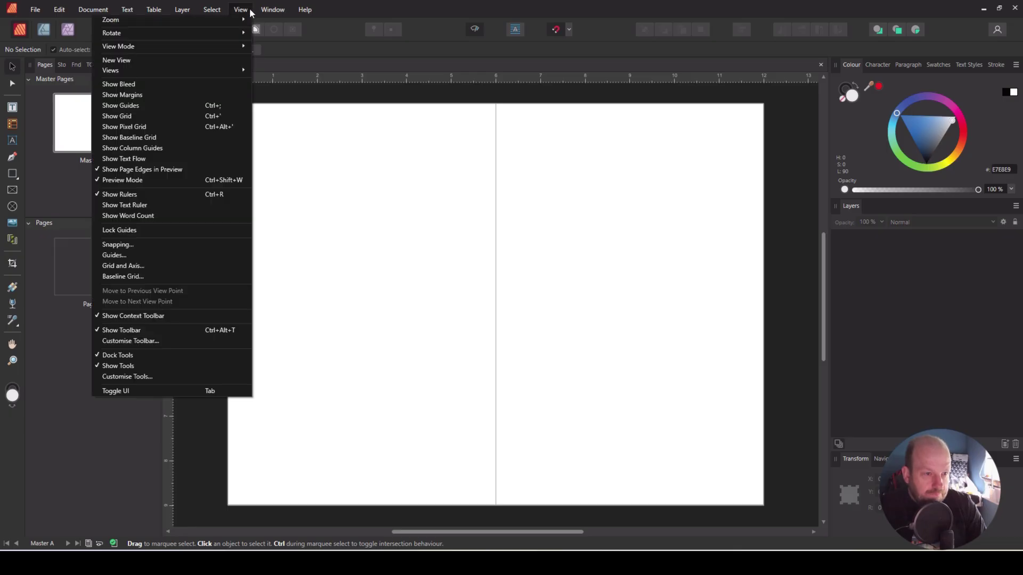
click(142, 182)
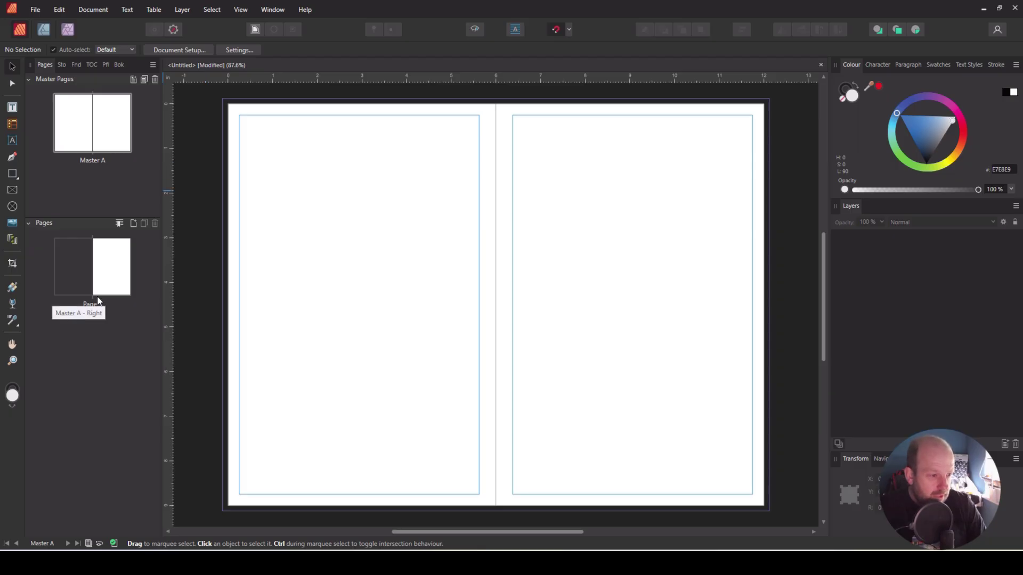
Step: Draw a data merge layout across the left master page between the side margins, extending its cells to about 1.4 in high
click(12, 240)
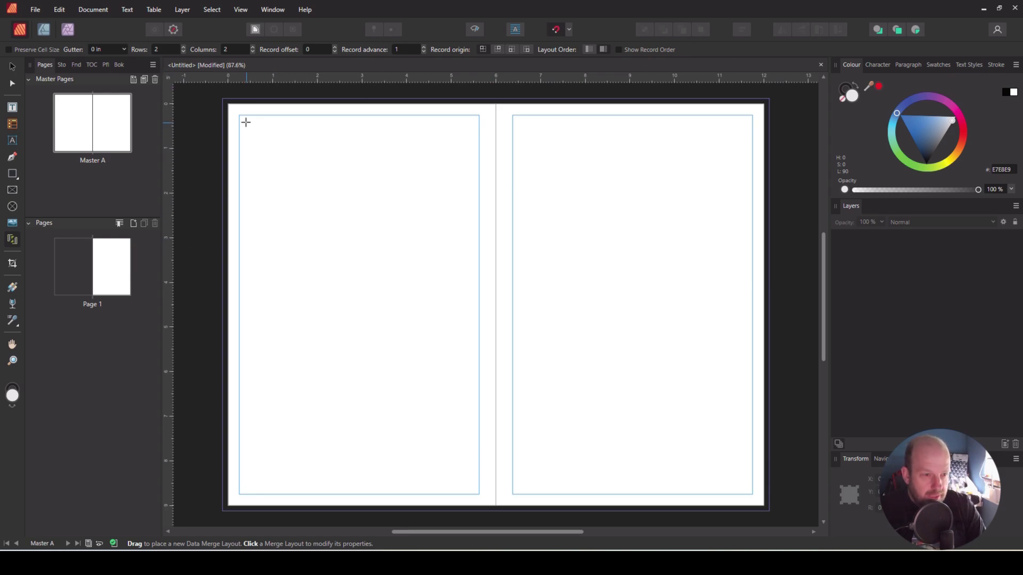
drag(241, 120, 479, 144)
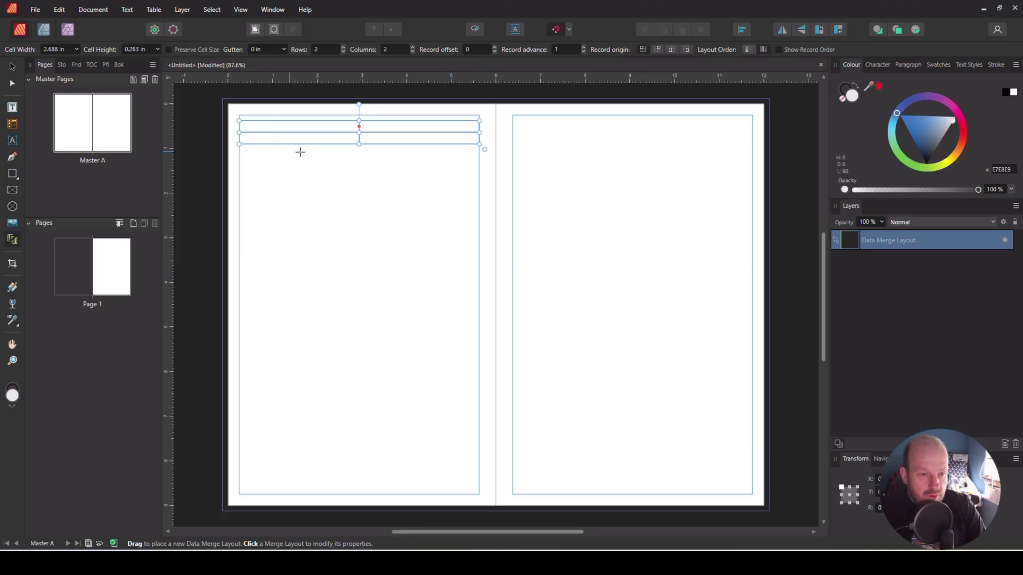
drag(359, 148, 359, 246)
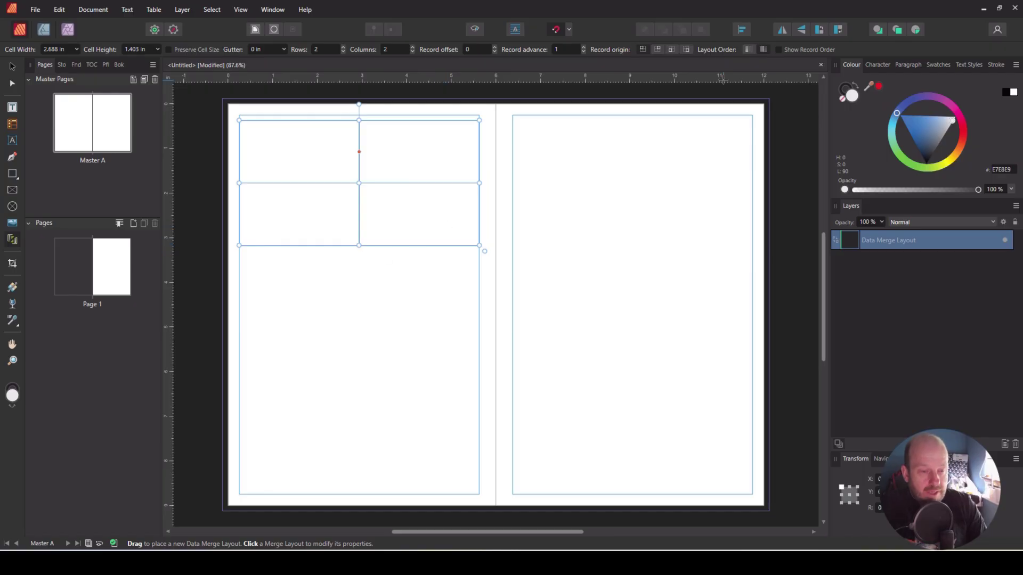
Step: Show the layout's record order, compare the across-first and down-first layout orders, and hide the record order
click(779, 50)
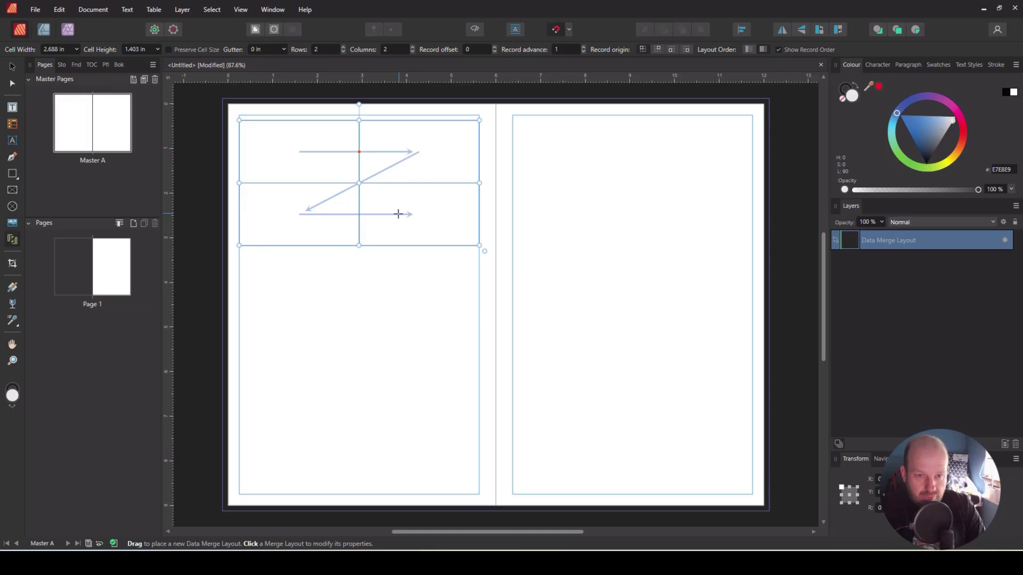
click(748, 49)
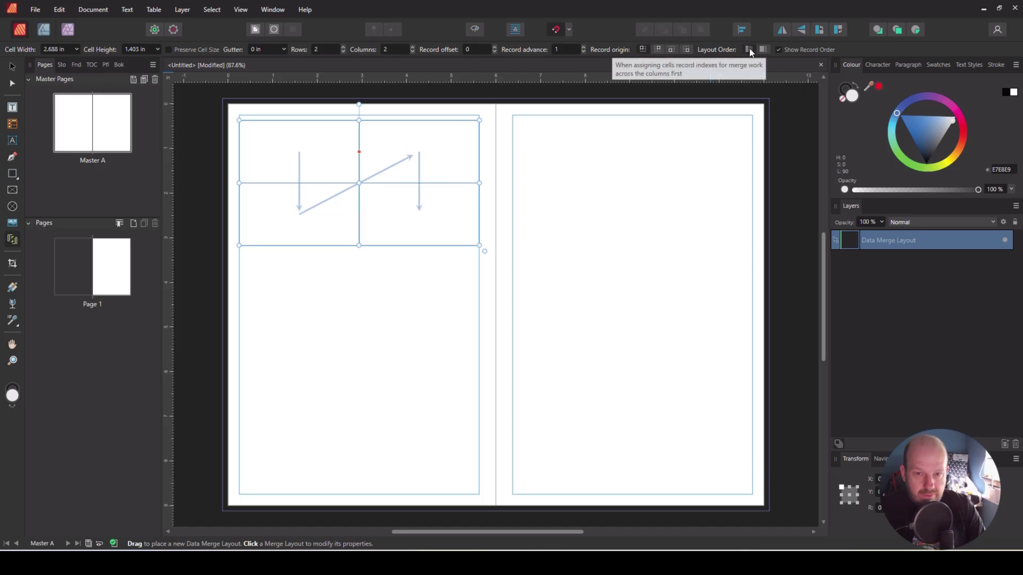
click(763, 49)
click(748, 49)
click(763, 50)
click(748, 49)
click(763, 50)
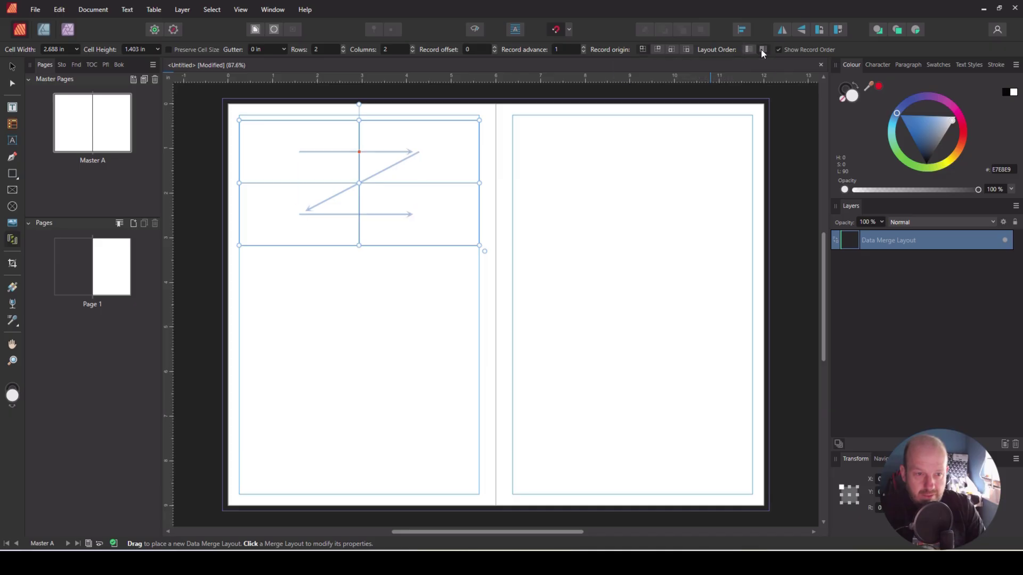
click(782, 49)
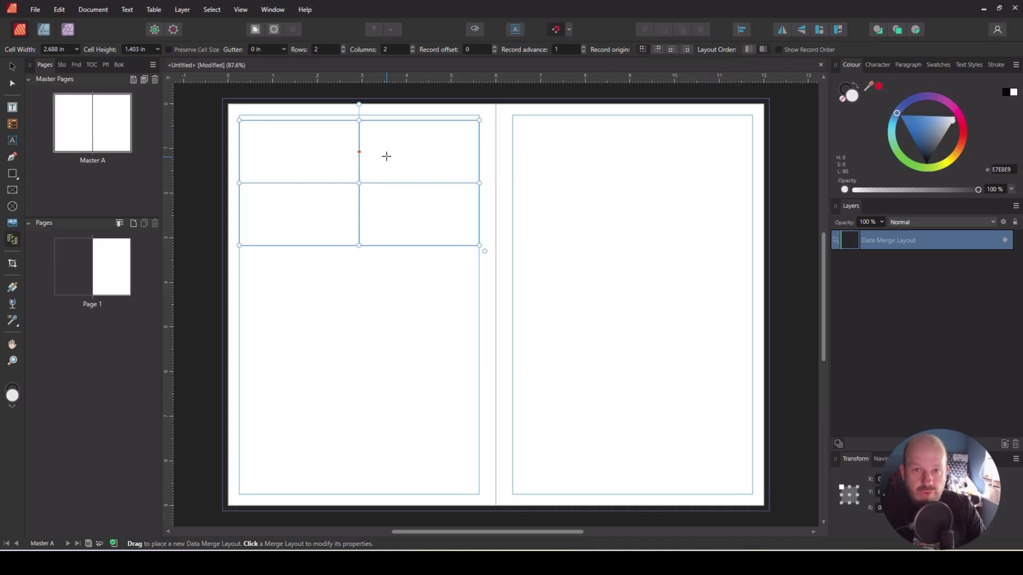
Step: Set the data merge layout to one column and four rows, and extend it down to the left page's bottom margin
click(413, 52)
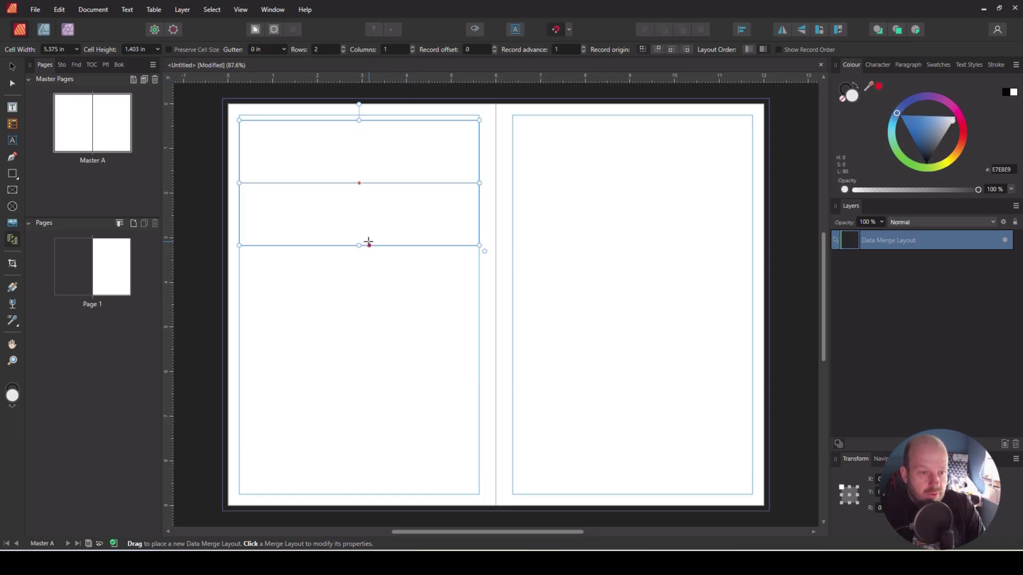
click(342, 47)
click(342, 46)
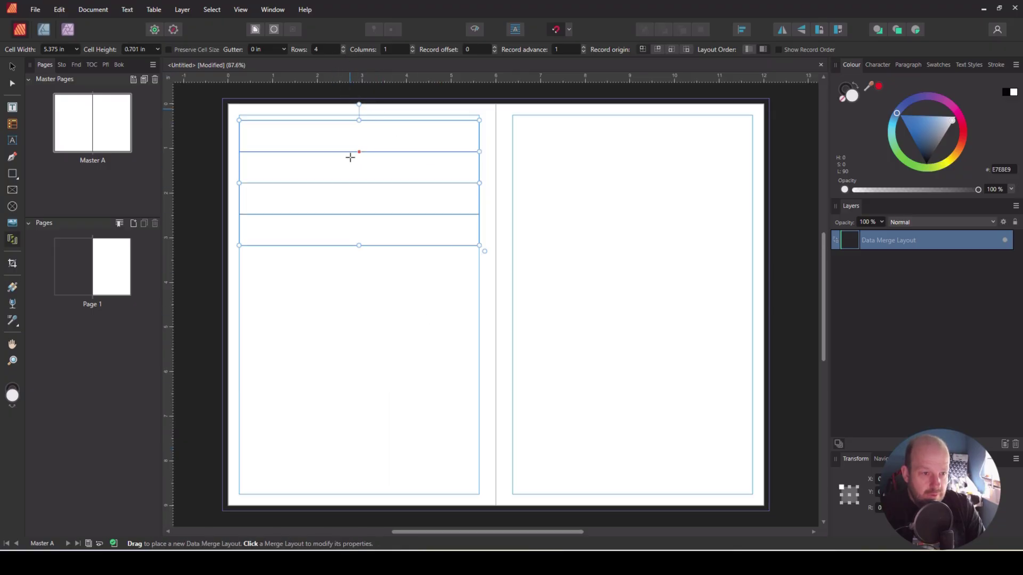
drag(359, 245, 362, 491)
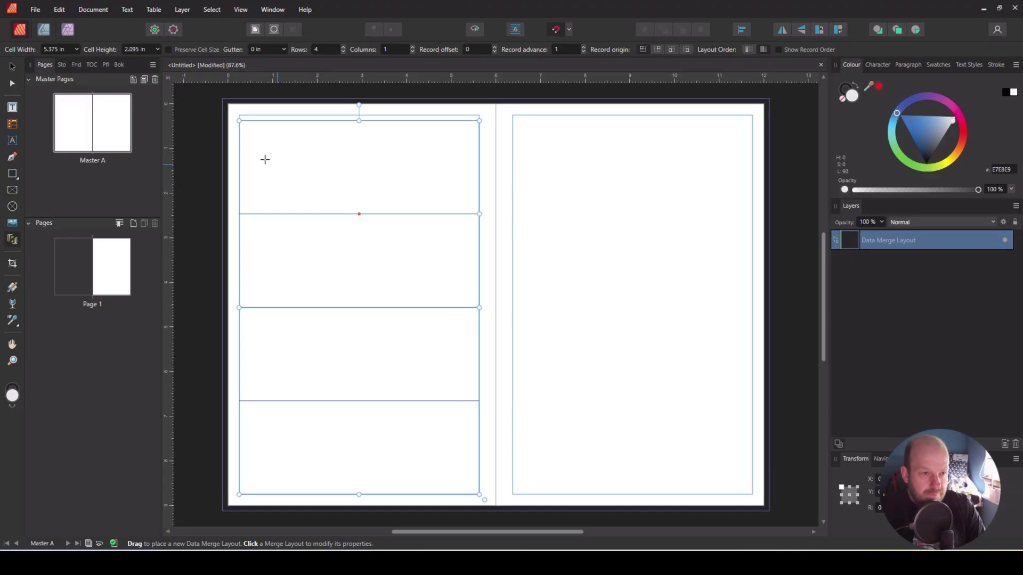
Step: Set the data merge layout's gutter to 0.1 in
click(257, 50)
text(1)
key(Return)
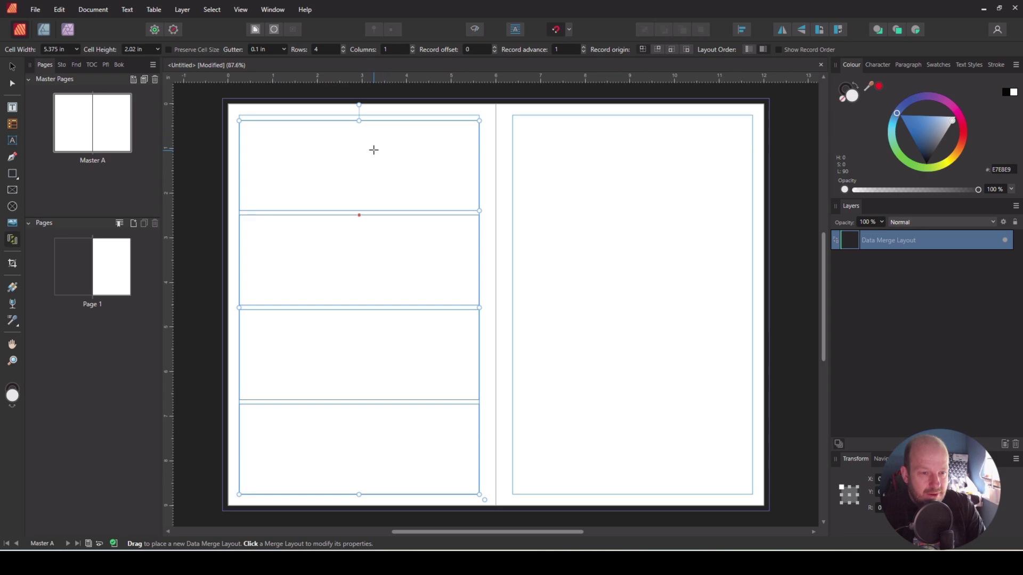
Step: Draw a table with five columns and ten rows in the top layout cell and nest it inside the Data Merge Layout layer
click(13, 125)
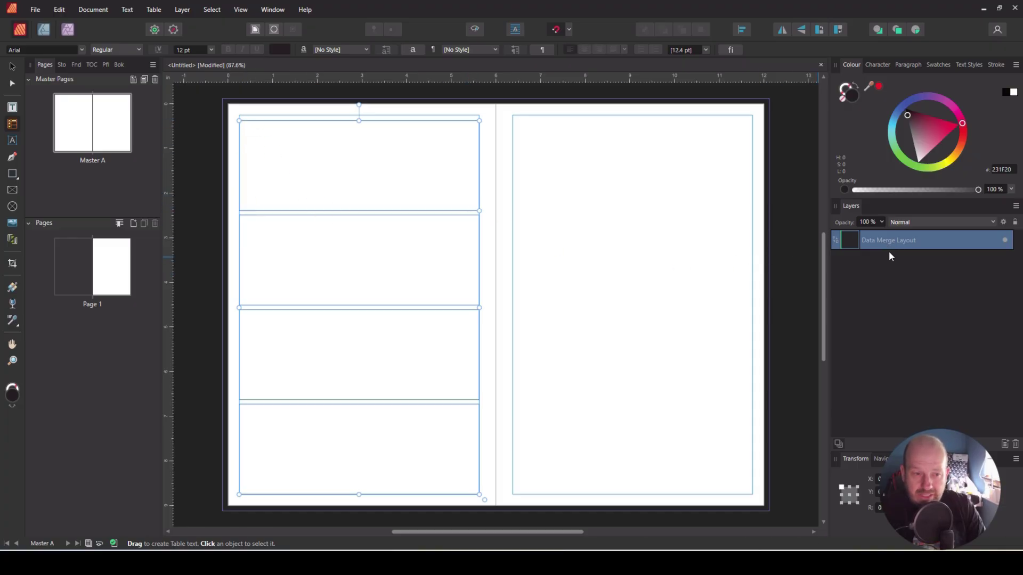
click(859, 271)
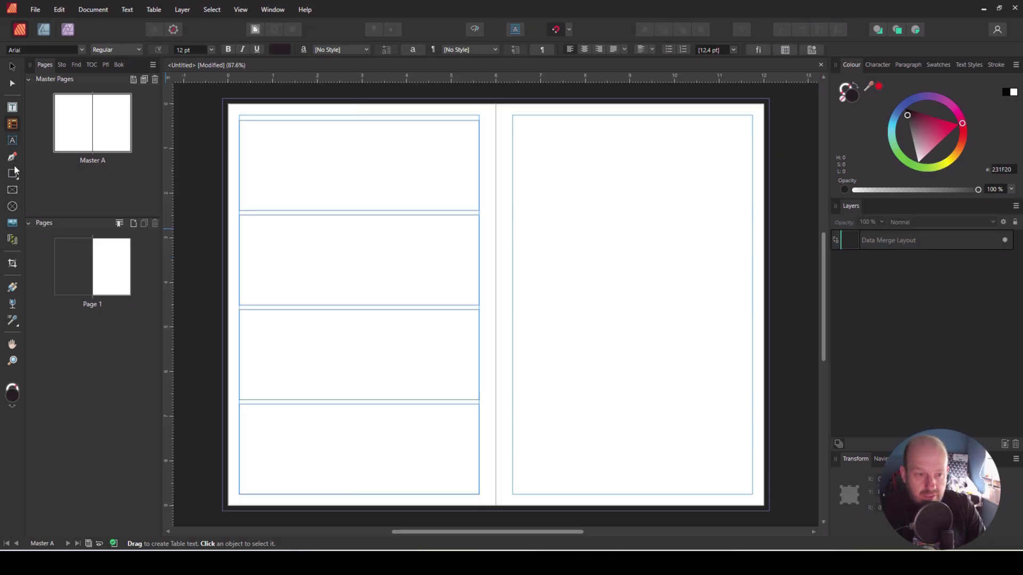
drag(244, 126, 470, 204)
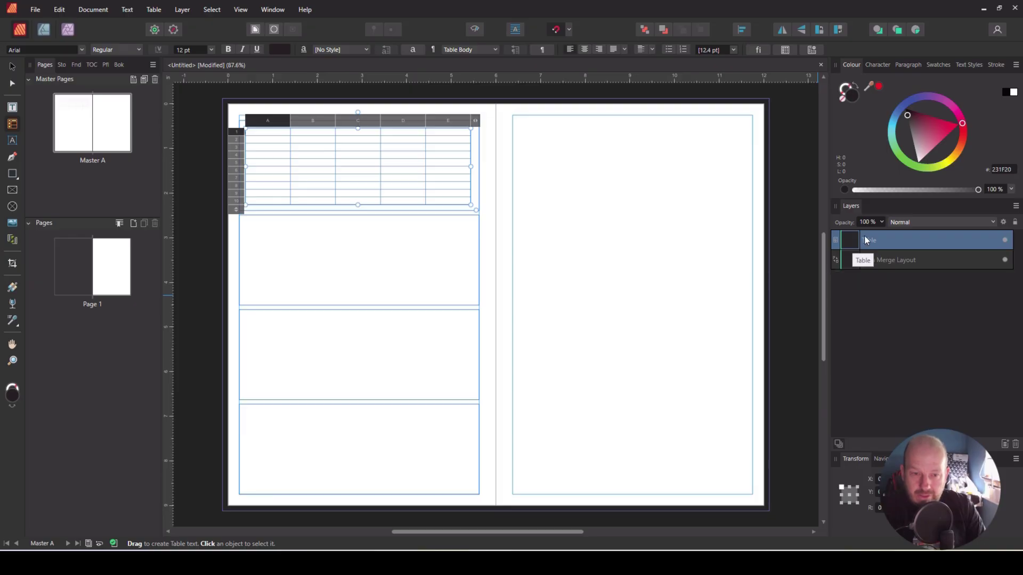
drag(865, 237, 908, 260)
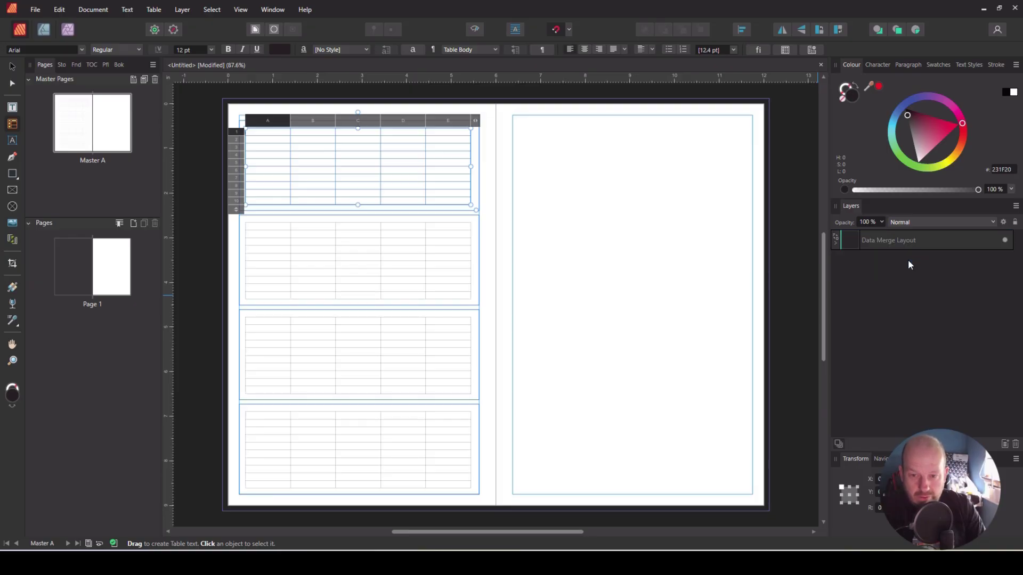
click(835, 248)
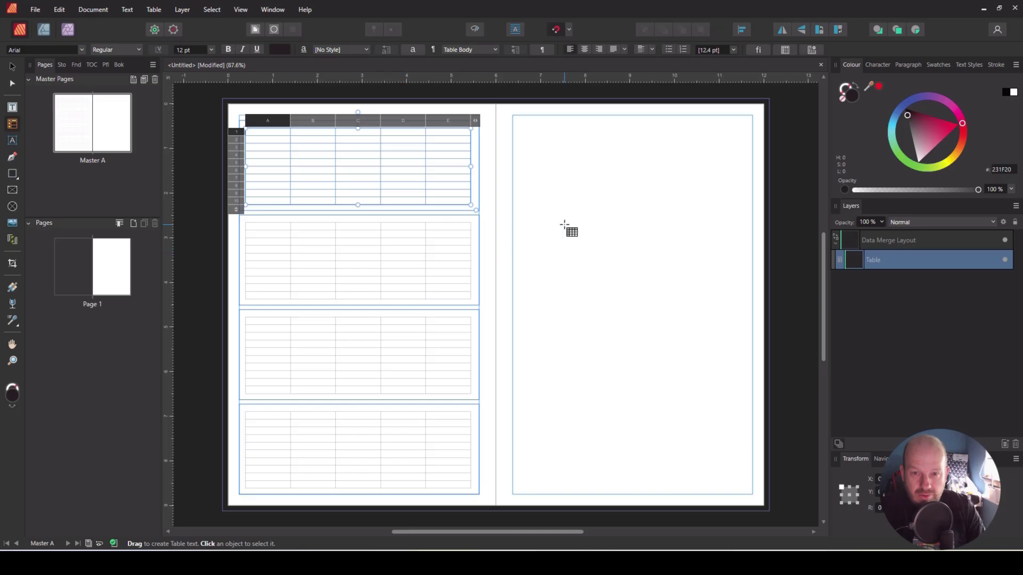
Step: Set the height of all the table's cells to 7 mm
click(785, 50)
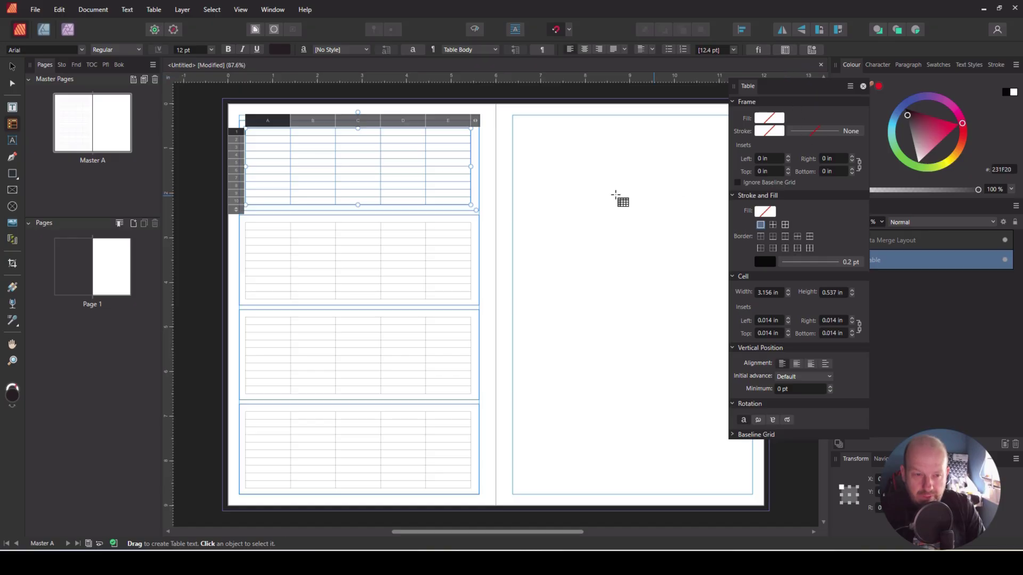
drag(279, 126, 454, 140)
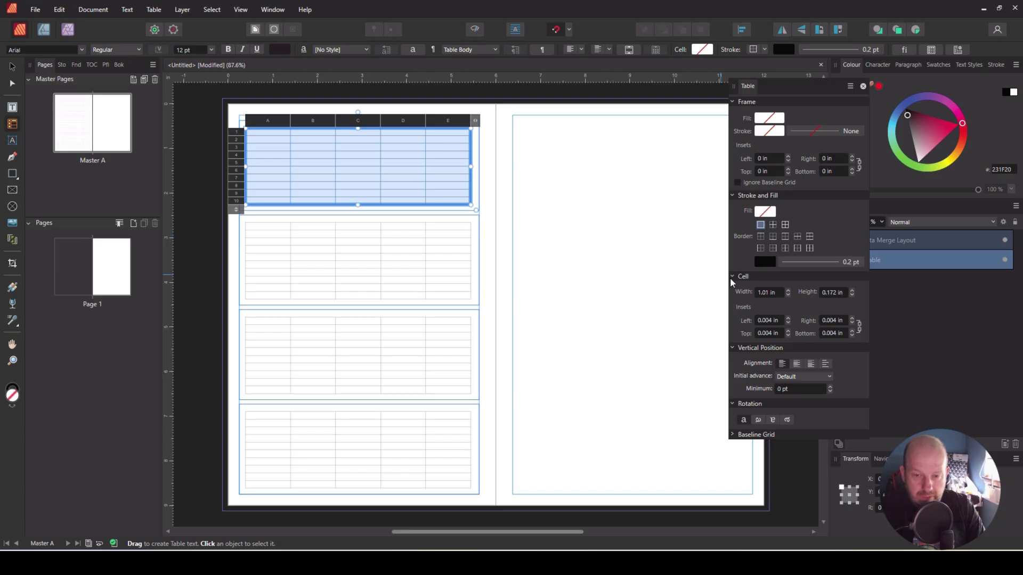
click(835, 292)
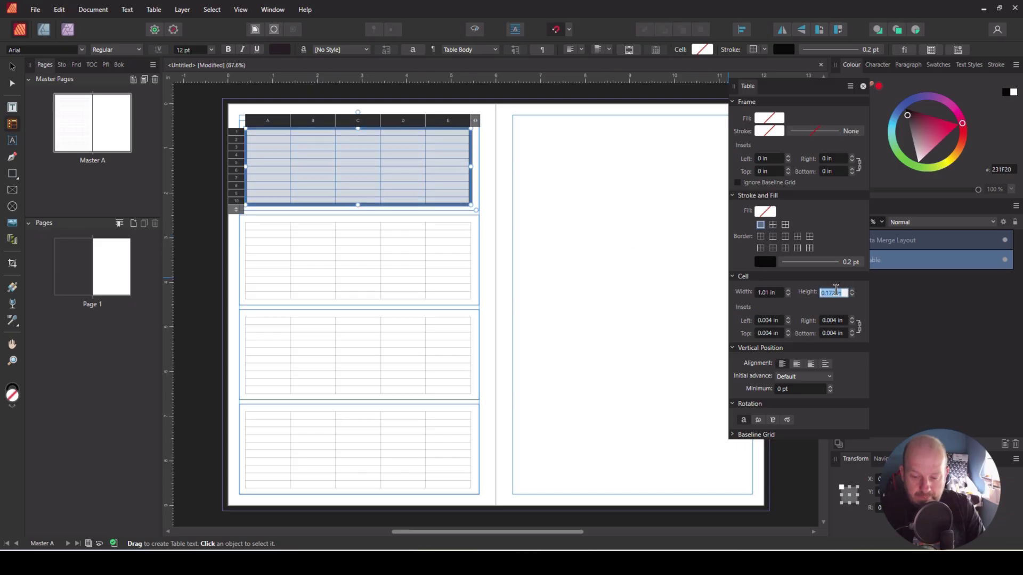
text(7m)
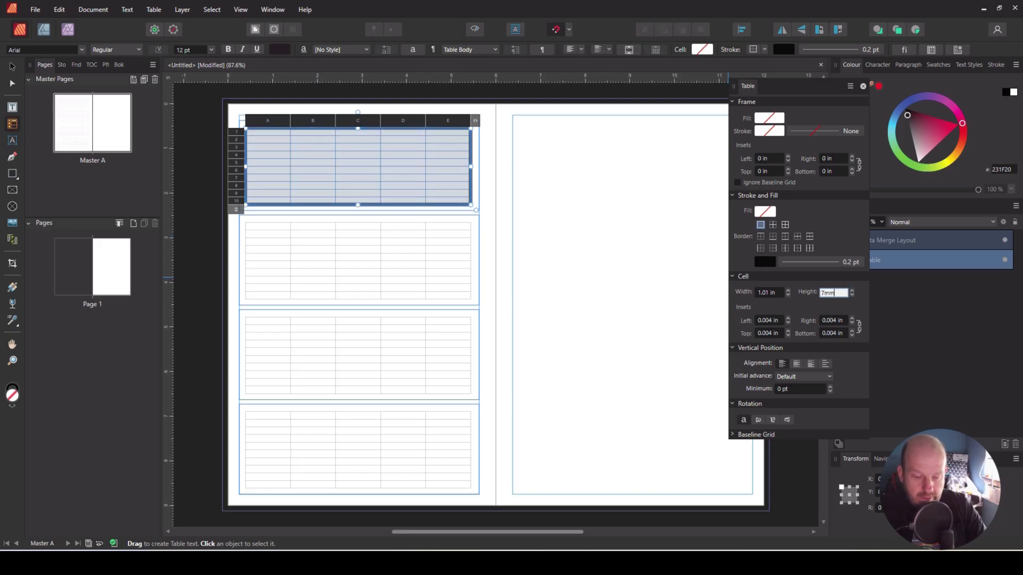
text(m)
key(Return)
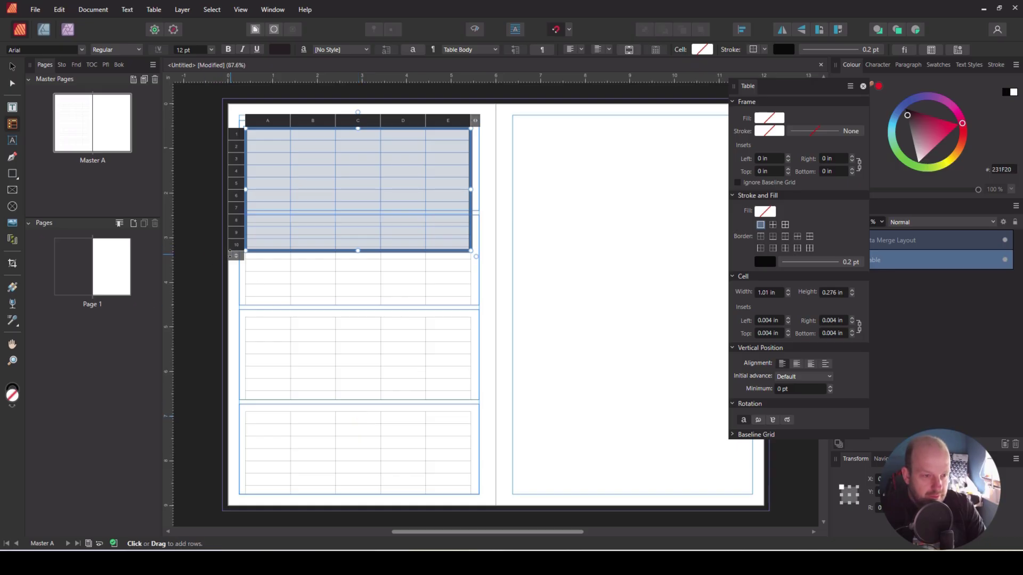
Step: Trim the table to seven rows and fit it into the top layout cell, aligned to its left edge with columns about 1.05 in wide
drag(234, 258, 237, 219)
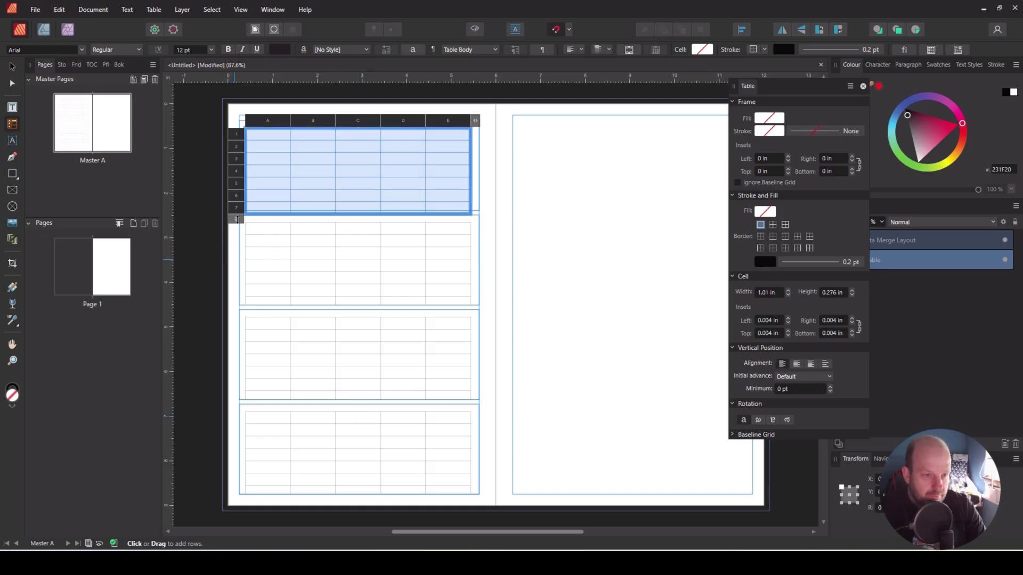
key(Escape)
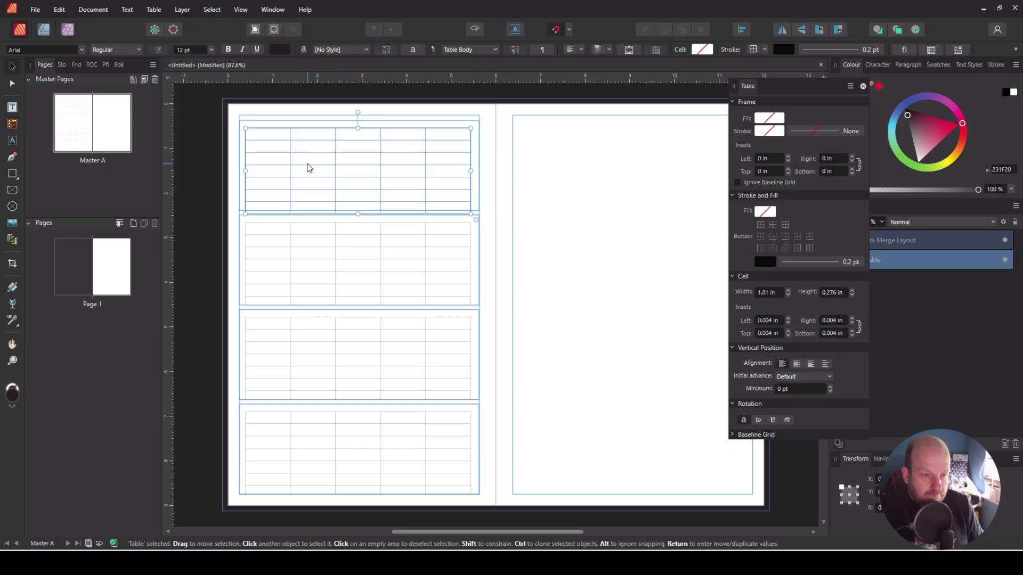
drag(315, 161, 313, 160)
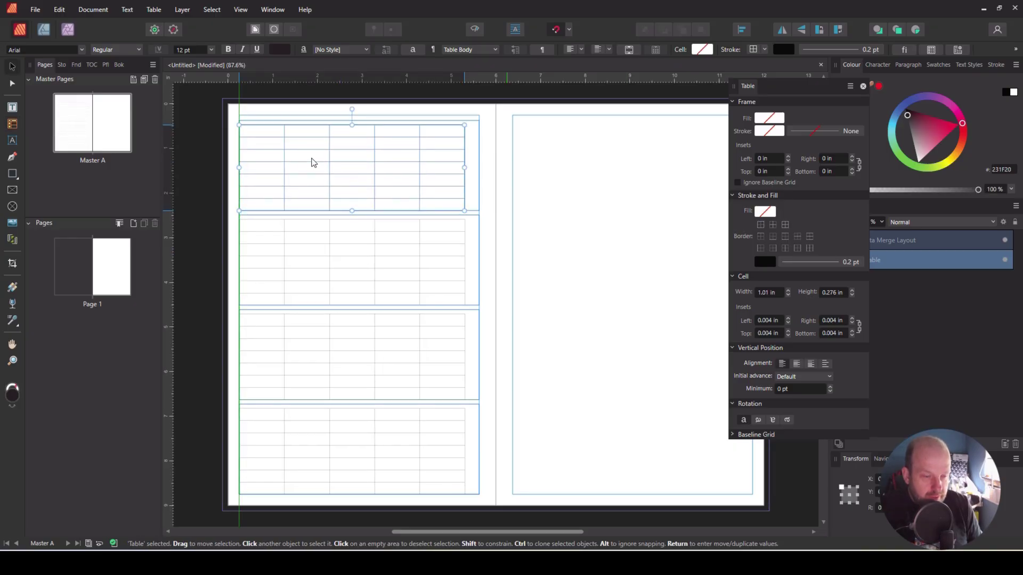
drag(463, 167, 474, 167)
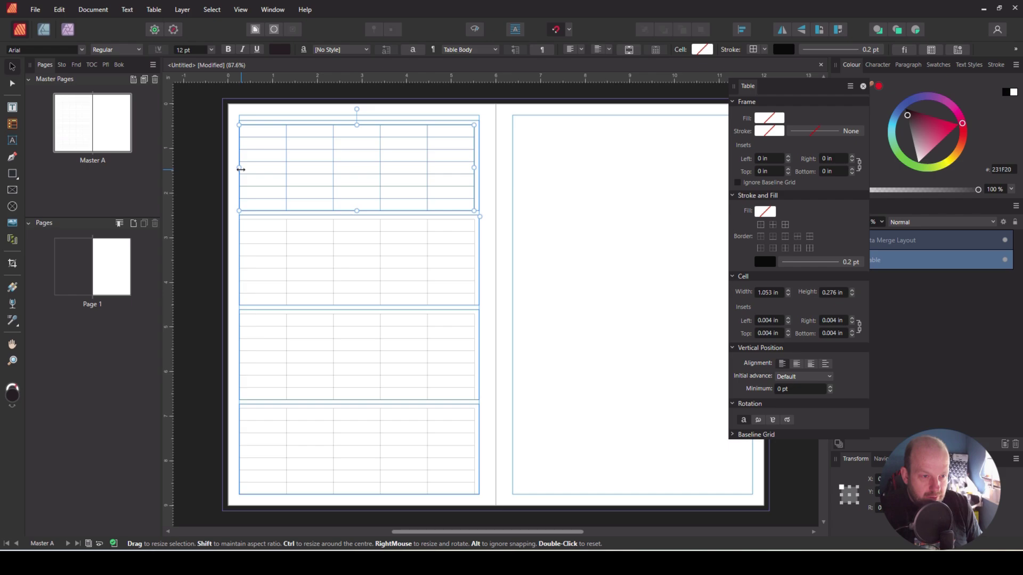
Step: Resize the table to fill the top layout cell, with columns about 1.075 in wide and rows about 0.289 in high
drag(241, 169, 246, 171)
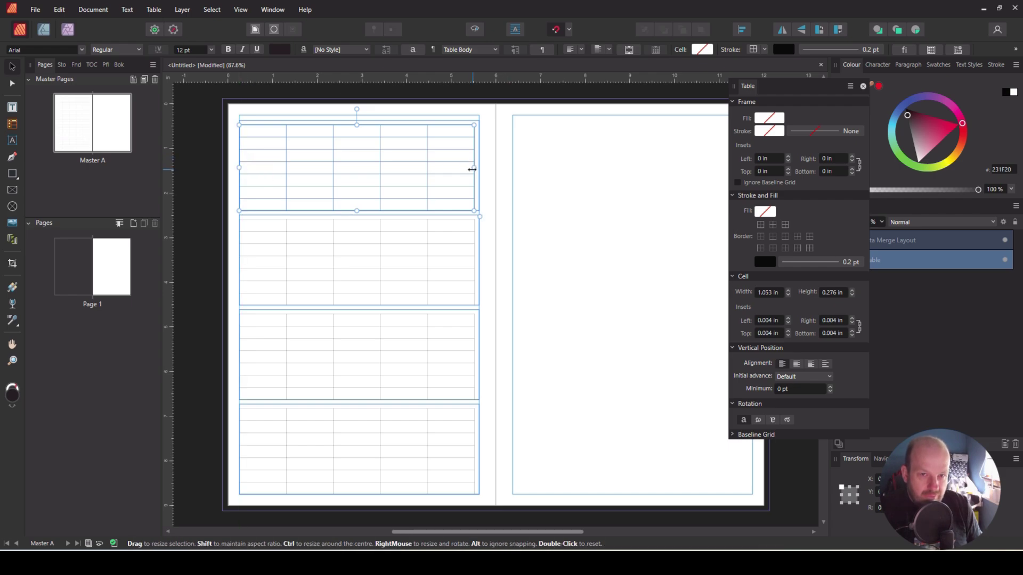
drag(475, 169, 479, 169)
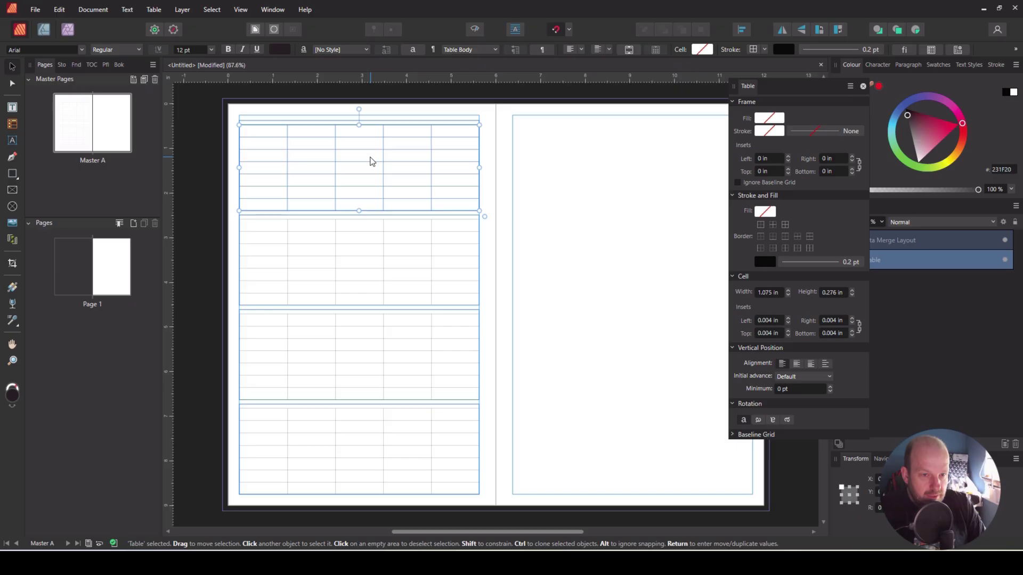
drag(371, 161, 370, 158)
drag(358, 206, 359, 211)
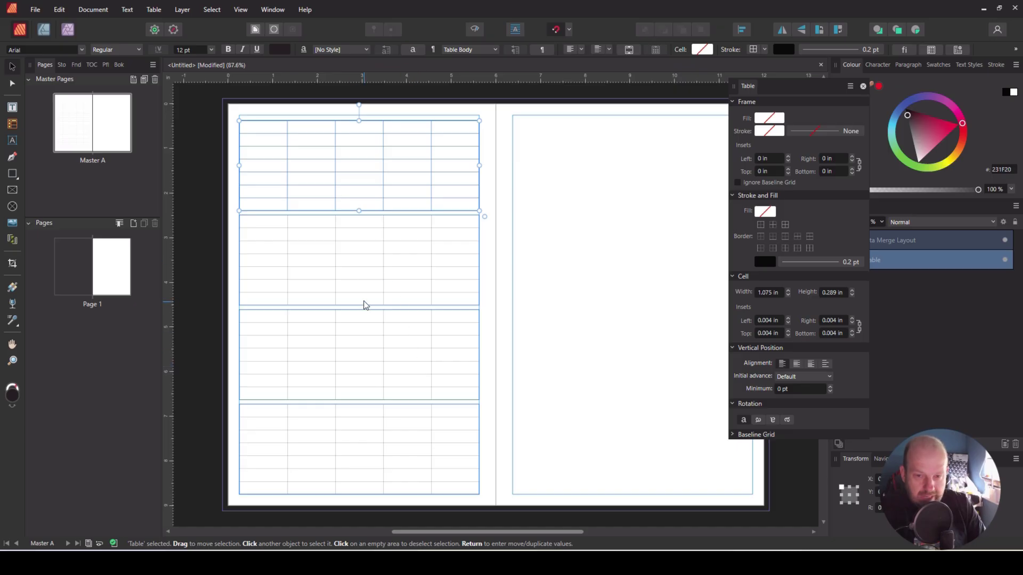
Step: Remove the stroke colour from the inside vertical borders of all the table's cells
double_click(268, 131)
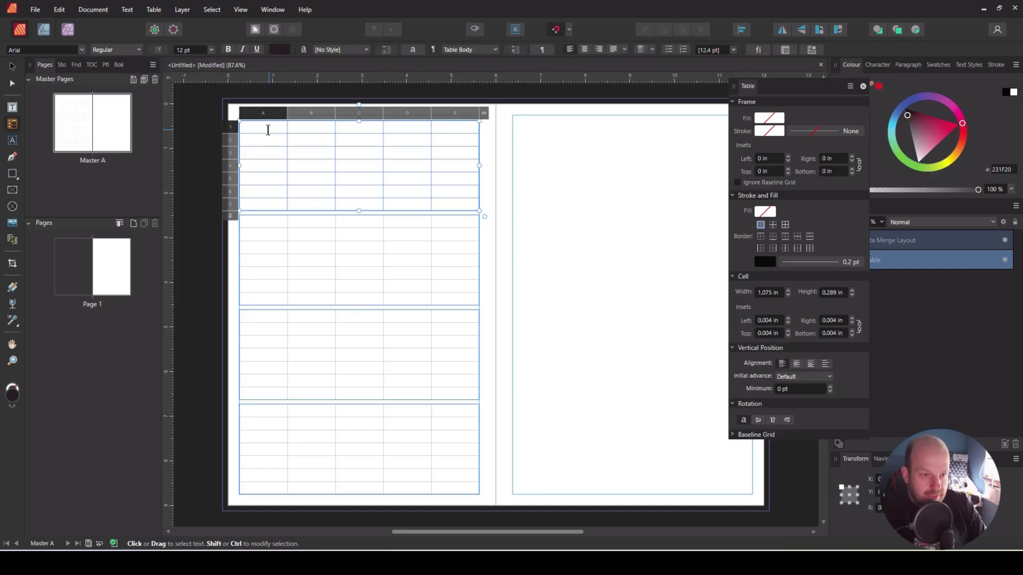
drag(268, 130, 446, 200)
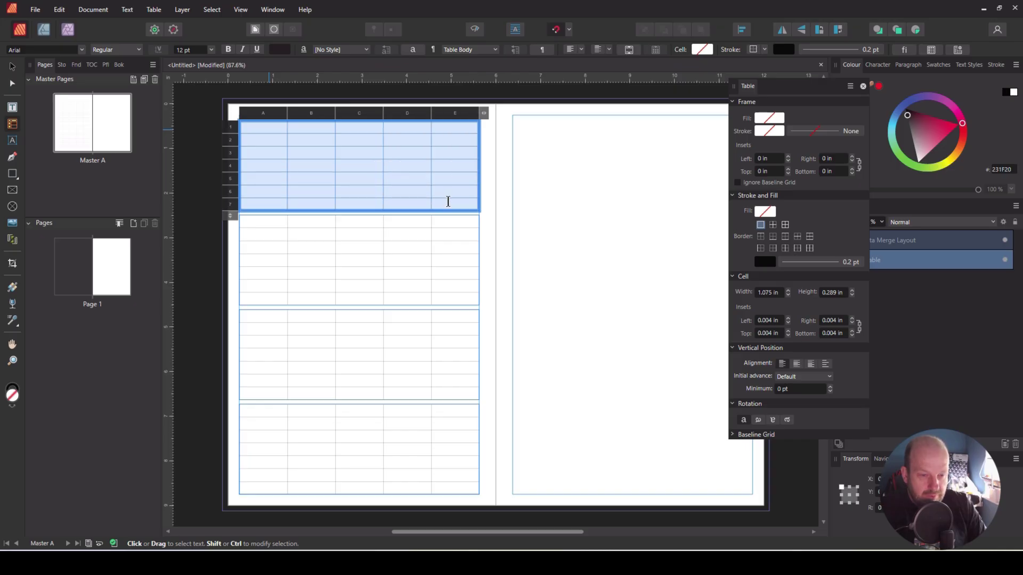
click(788, 249)
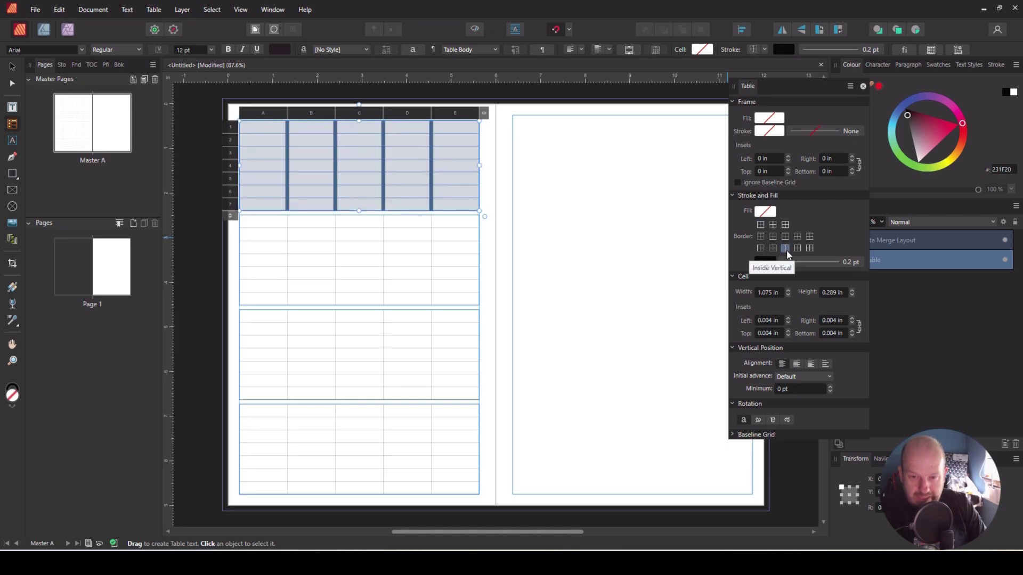
click(765, 263)
click(841, 282)
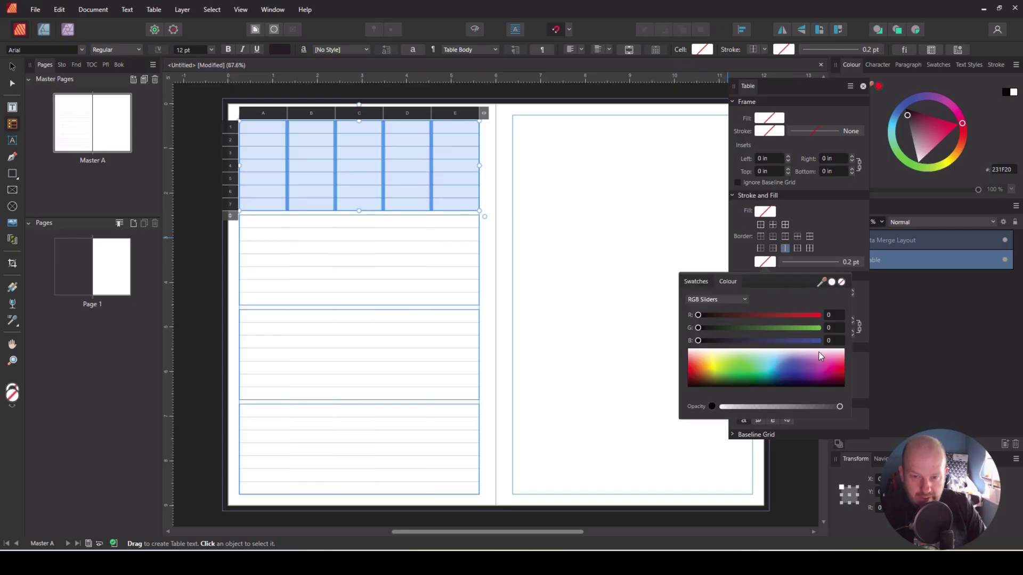
click(620, 258)
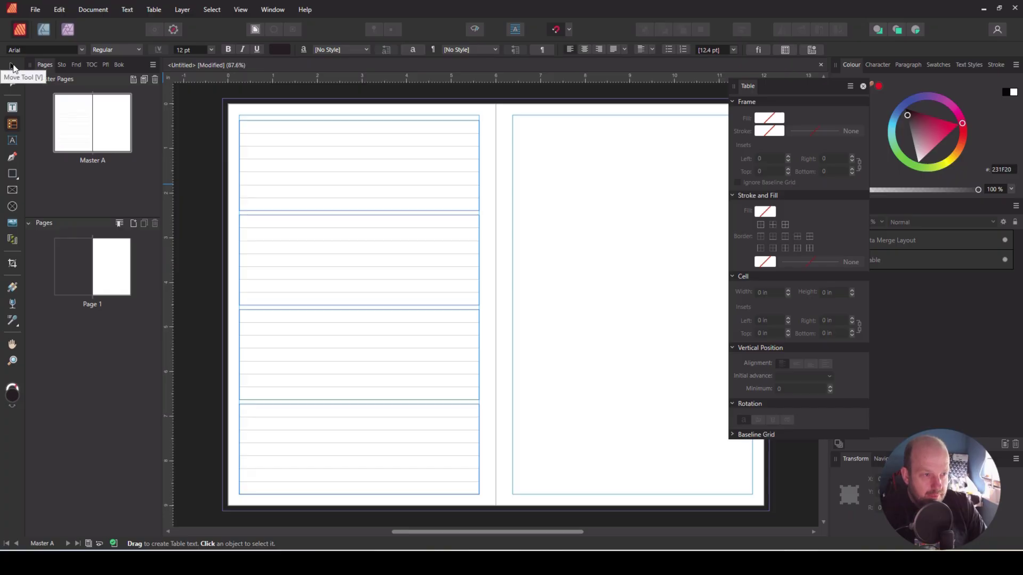
Step: Narrow the table's first column to about 0.62 in and merge its top two cells
click(307, 145)
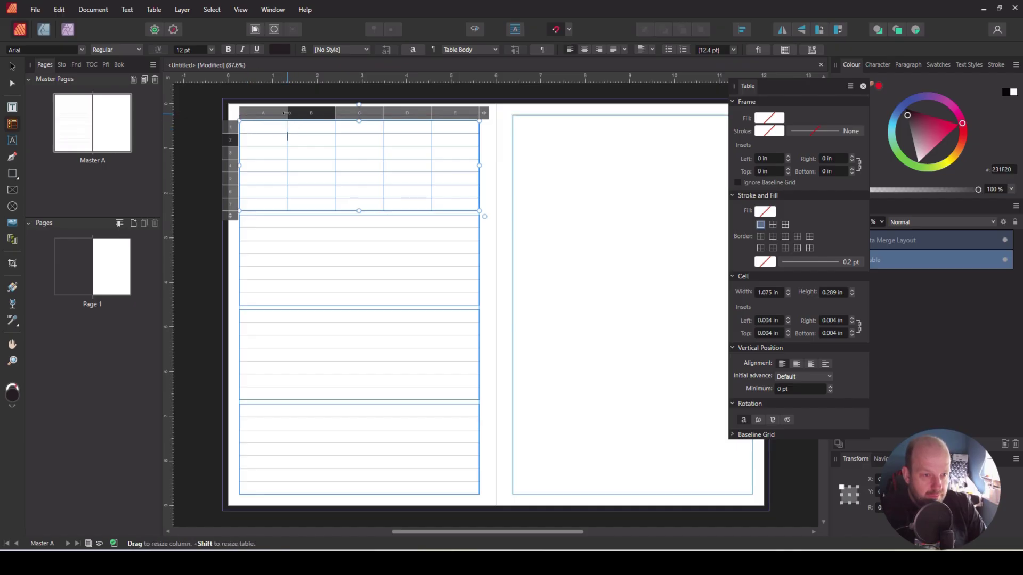
drag(286, 113, 264, 136)
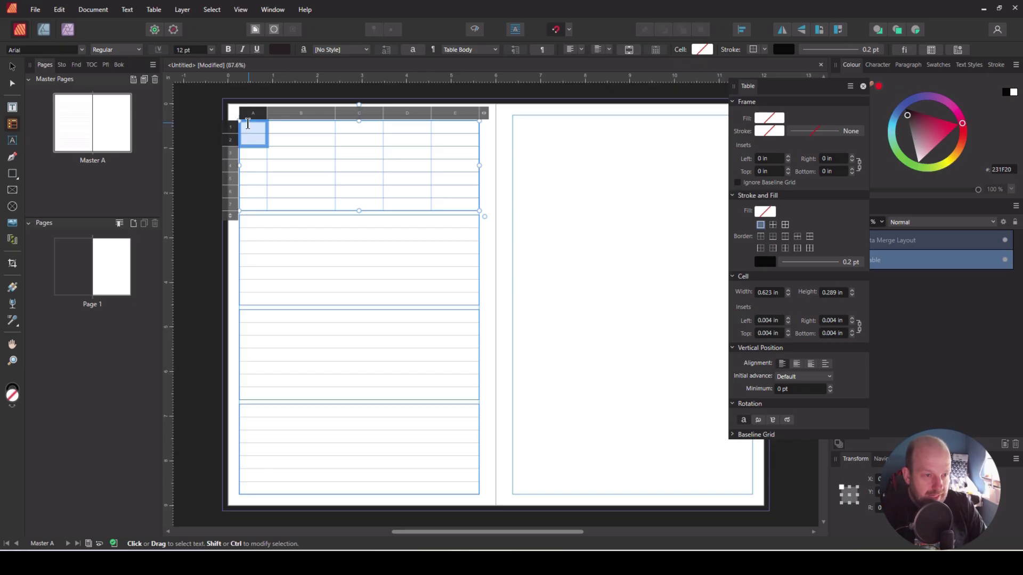
right_click(248, 129)
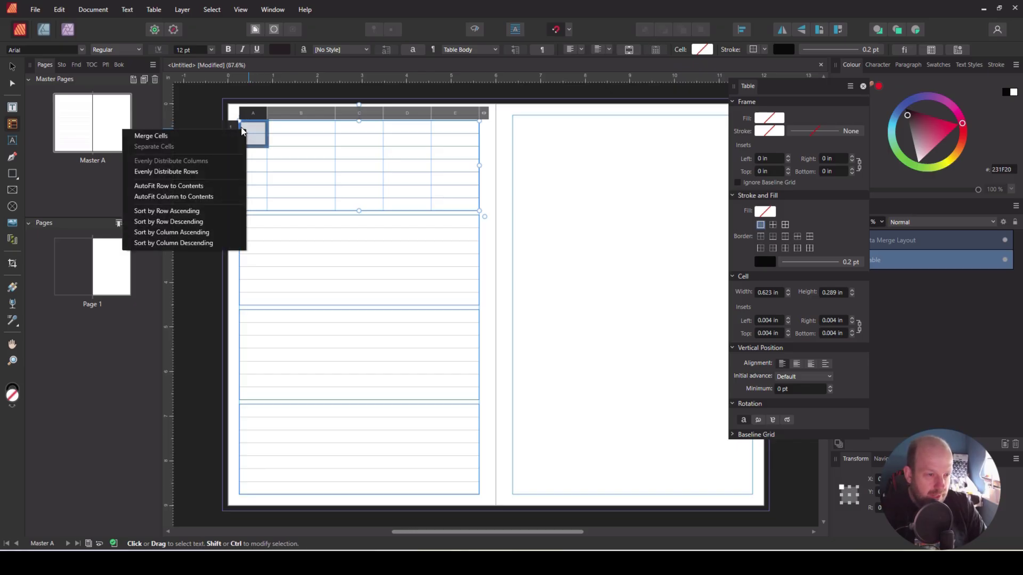
click(191, 134)
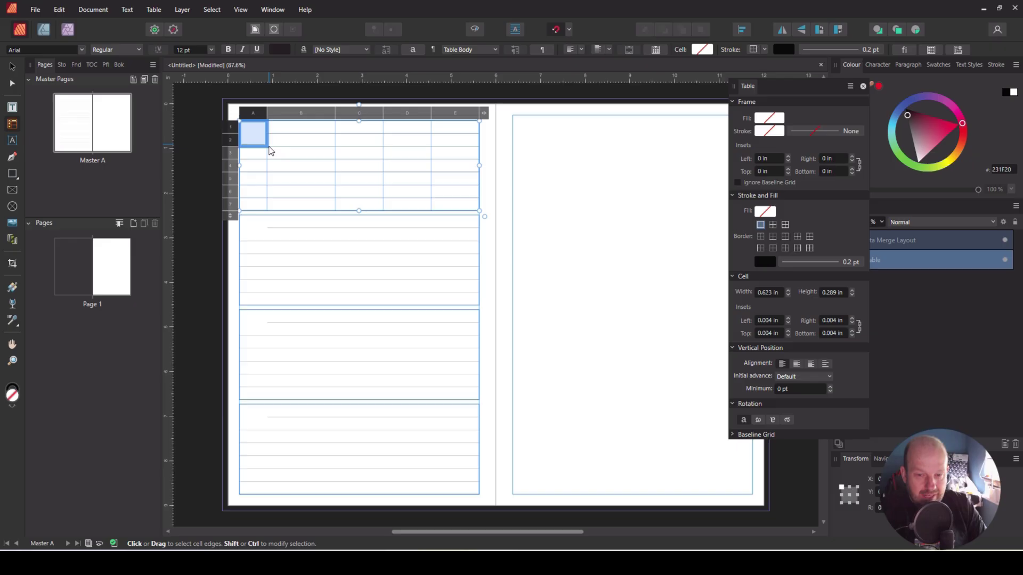
Step: Set the right border of the merged cell to 1 pt
click(773, 249)
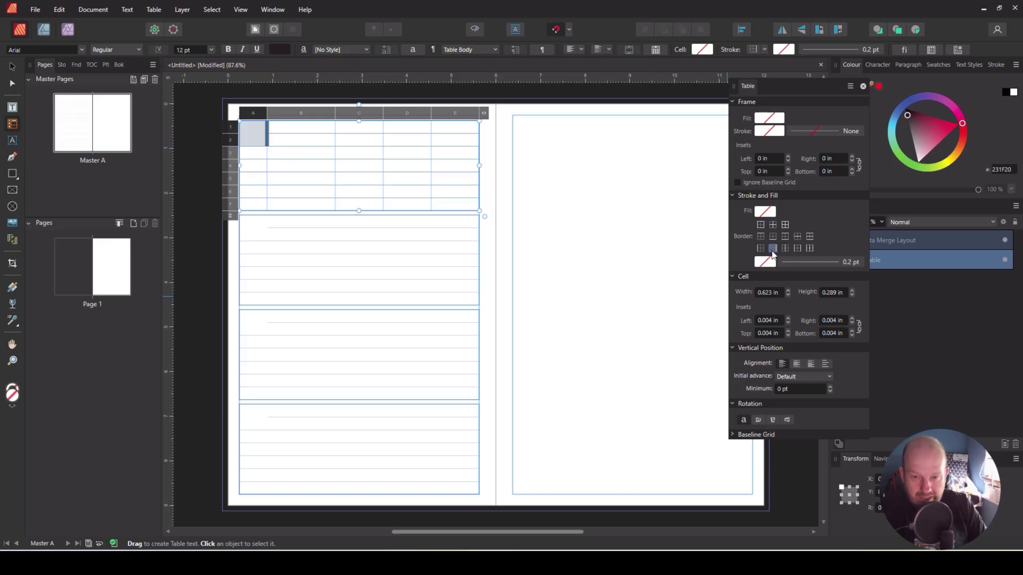
click(854, 263)
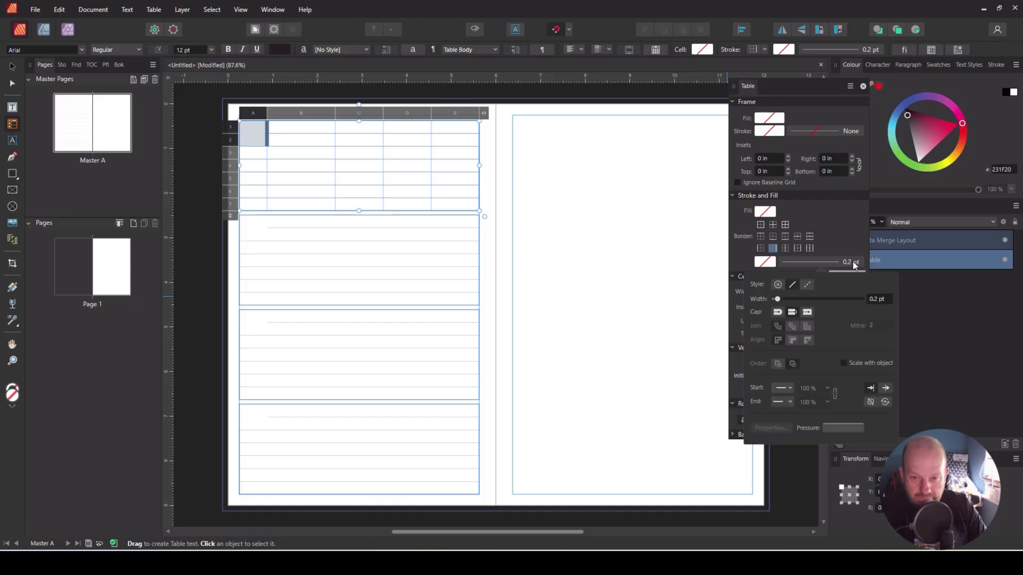
click(872, 299)
text(1)
key(Return)
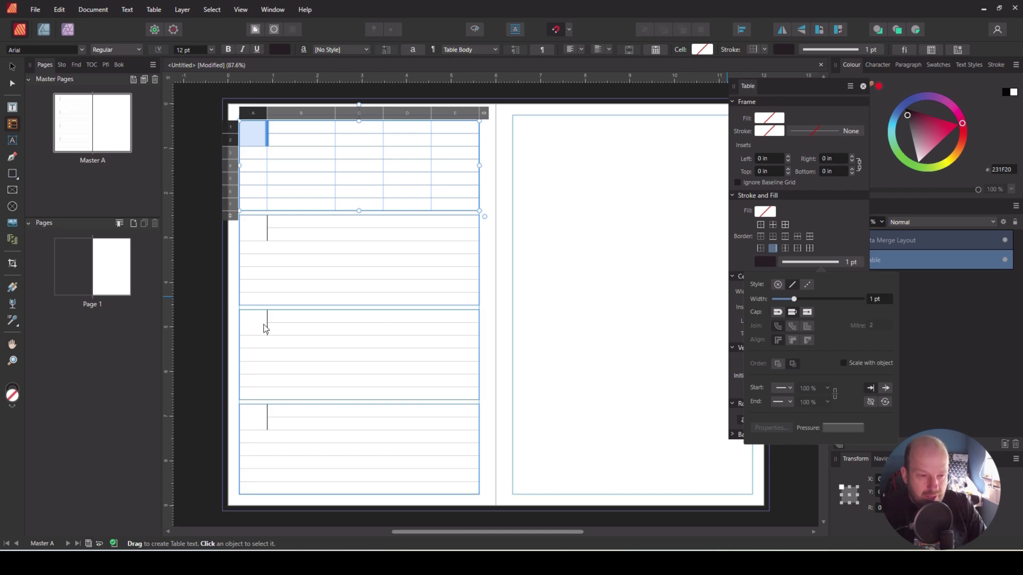
Step: Set the bottom border of the first row's cells B to E to 1 pt
click(284, 127)
drag(284, 126, 439, 131)
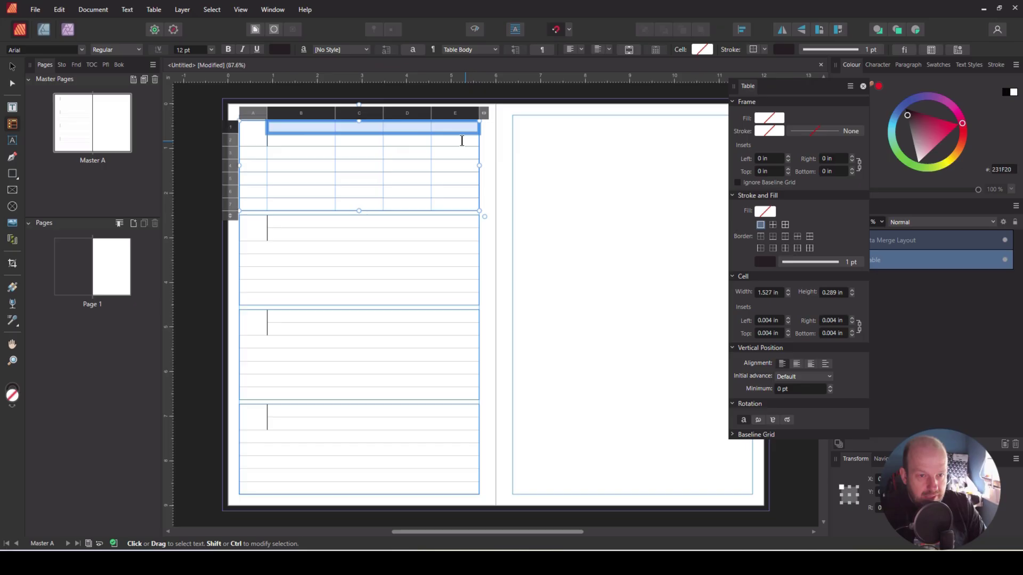
click(773, 235)
click(847, 264)
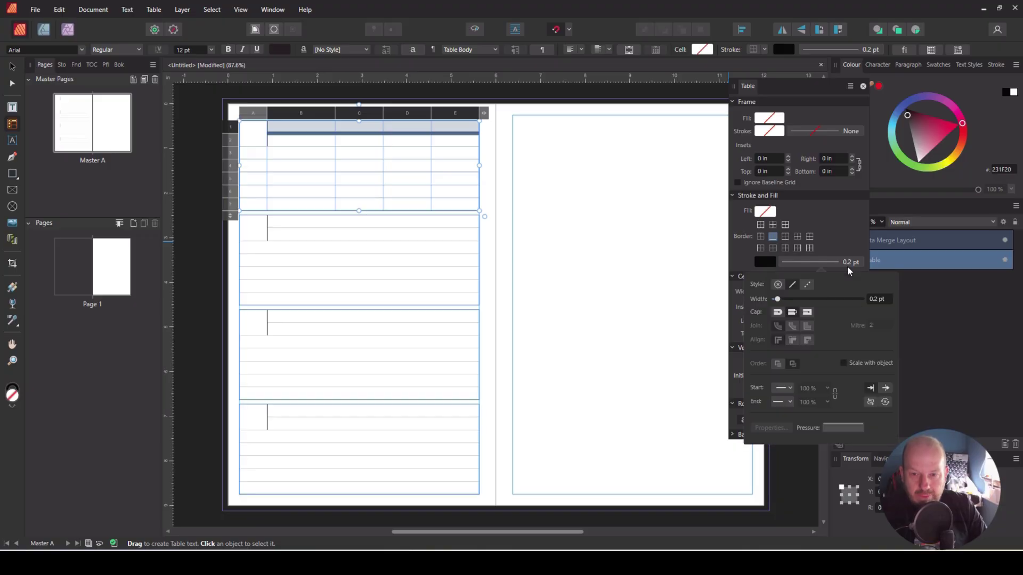
text(1)
key(Return)
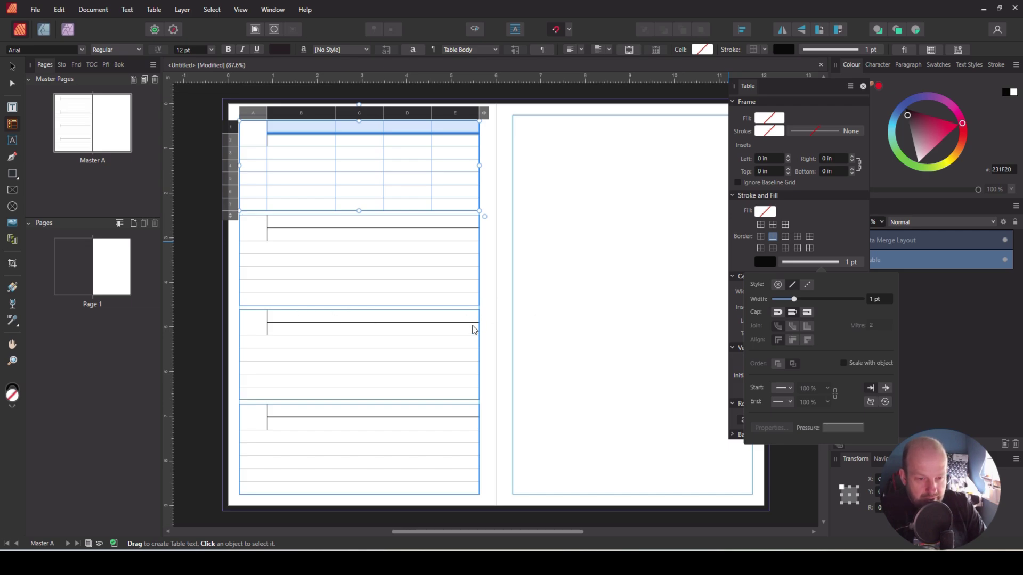
click(504, 333)
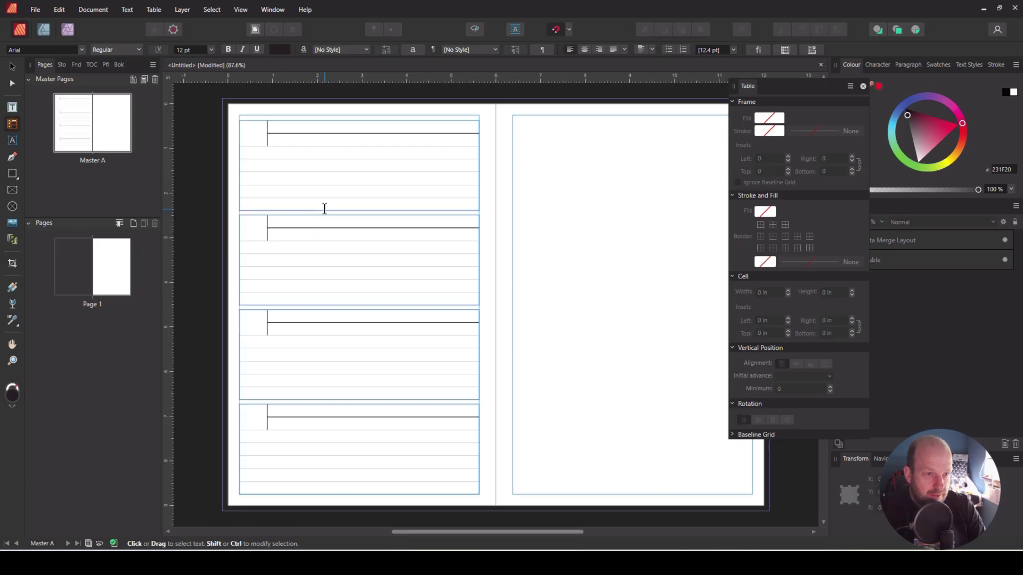
Step: Add 2025-2026 Academic Planner Data.xlsx as the document's data merge source
click(273, 9)
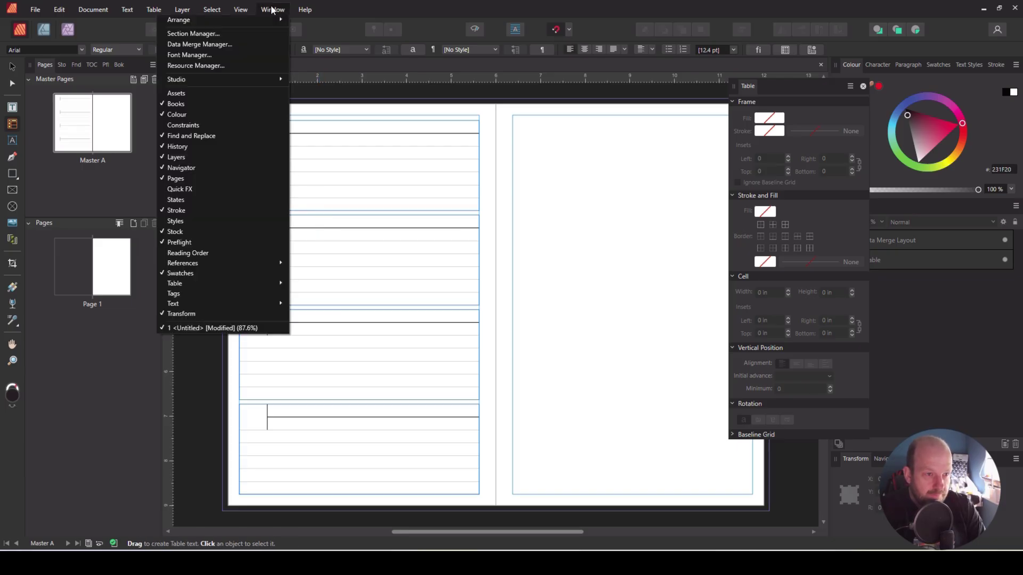
click(251, 44)
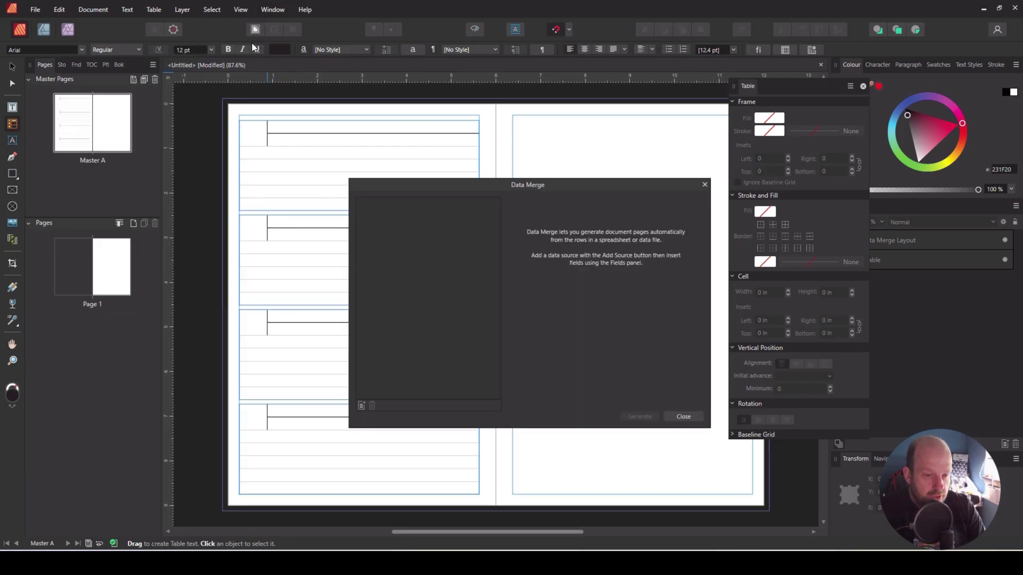
click(361, 407)
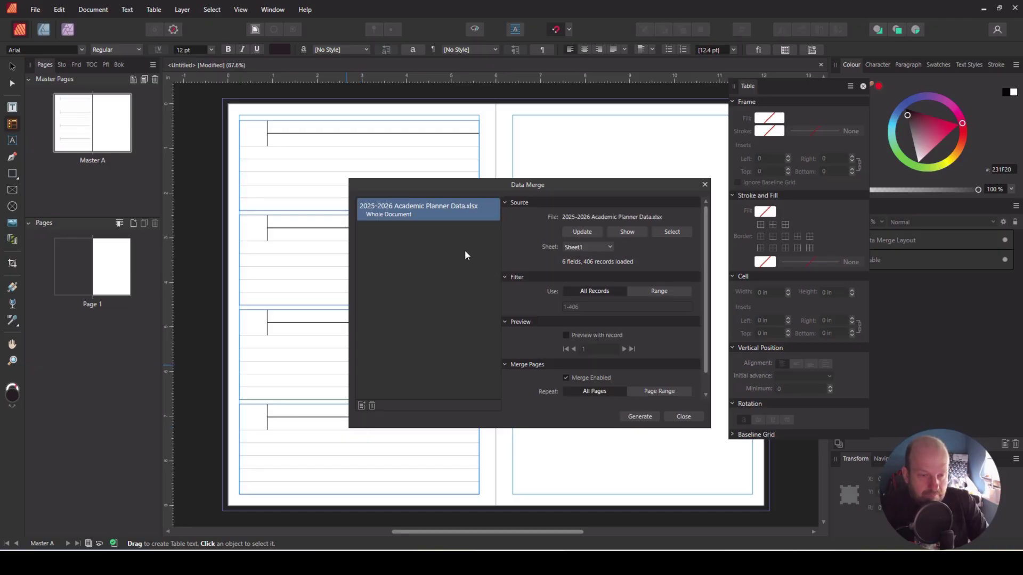
click(681, 417)
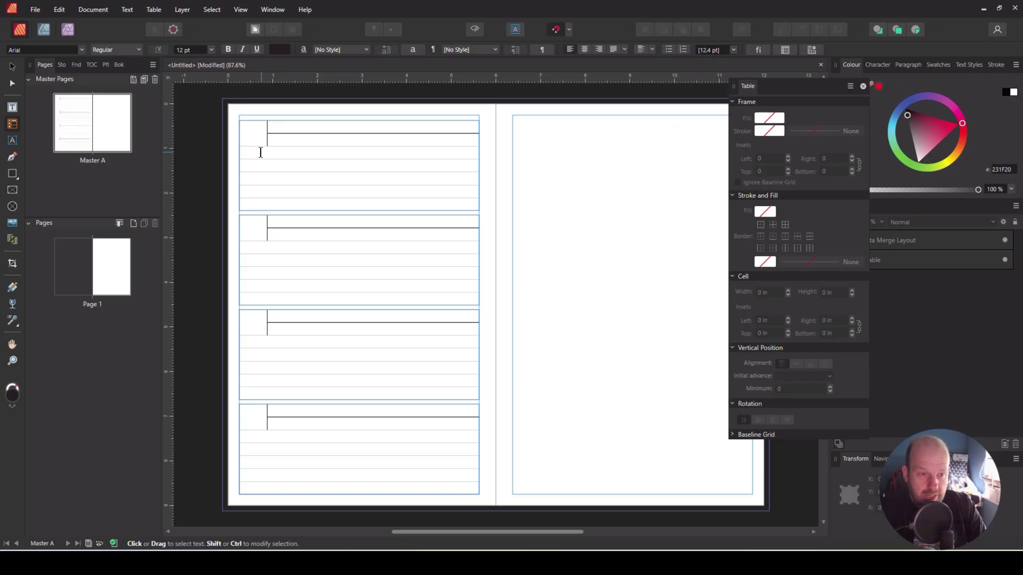
click(285, 125)
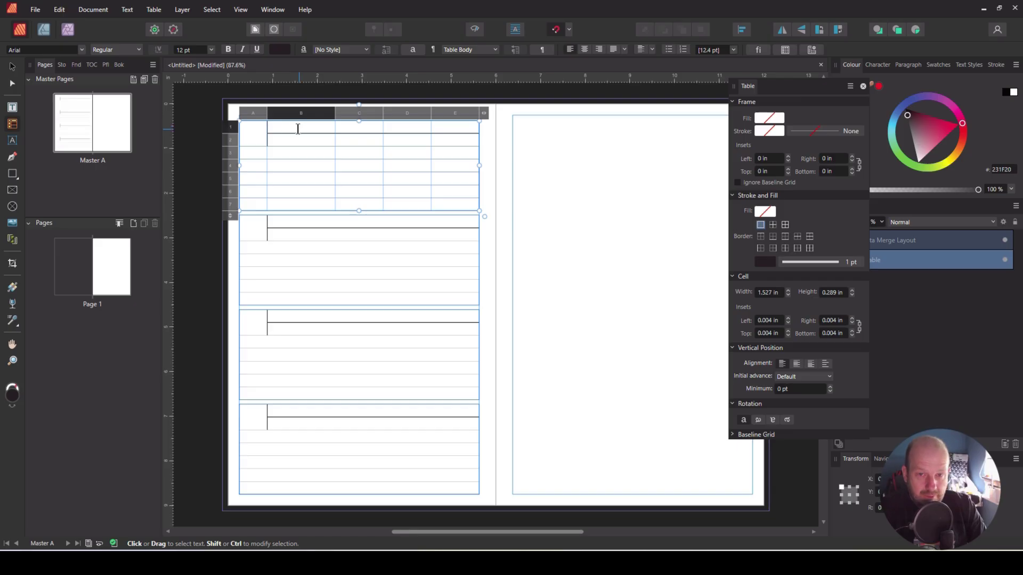
click(12, 66)
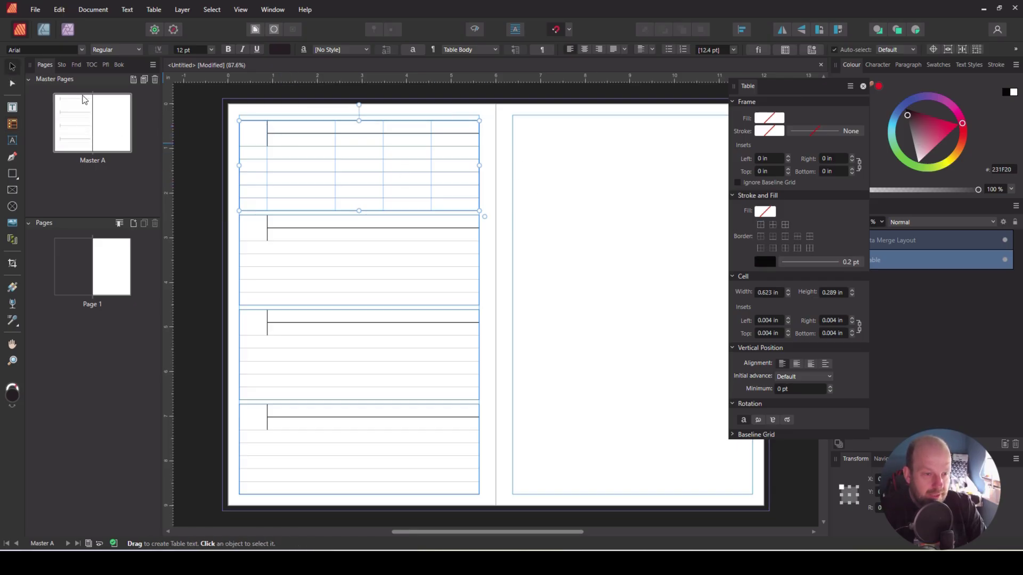
click(555, 244)
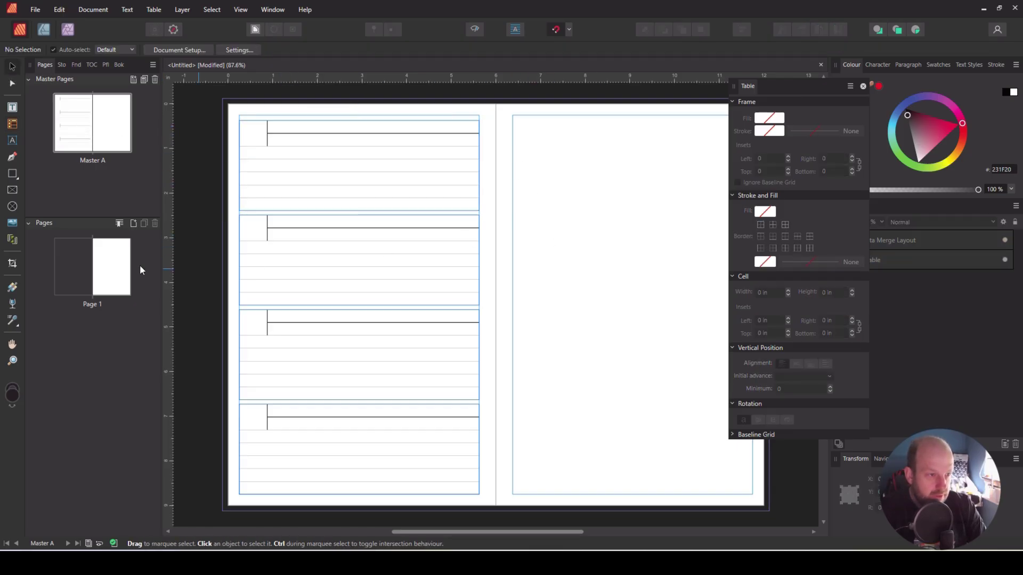
Step: Close the table settings, select the Data Merge Layout layer and hide the Table layer nested inside it
click(12, 107)
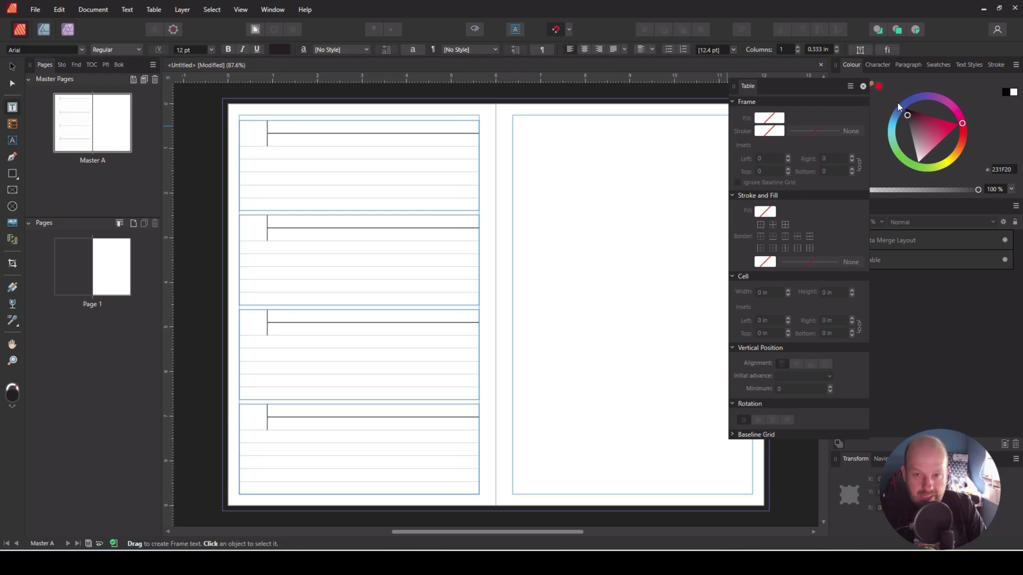
click(864, 87)
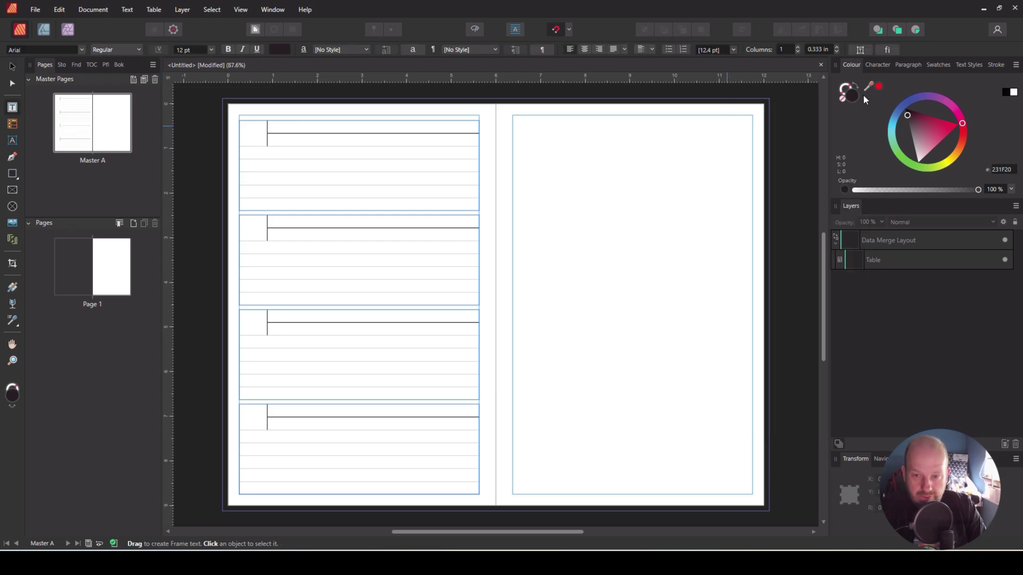
click(900, 241)
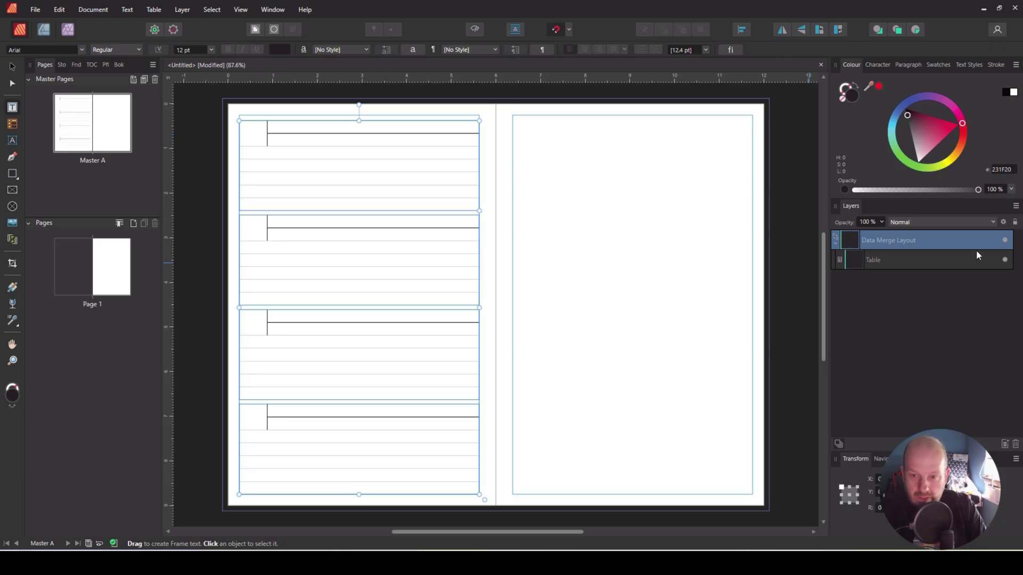
click(1006, 260)
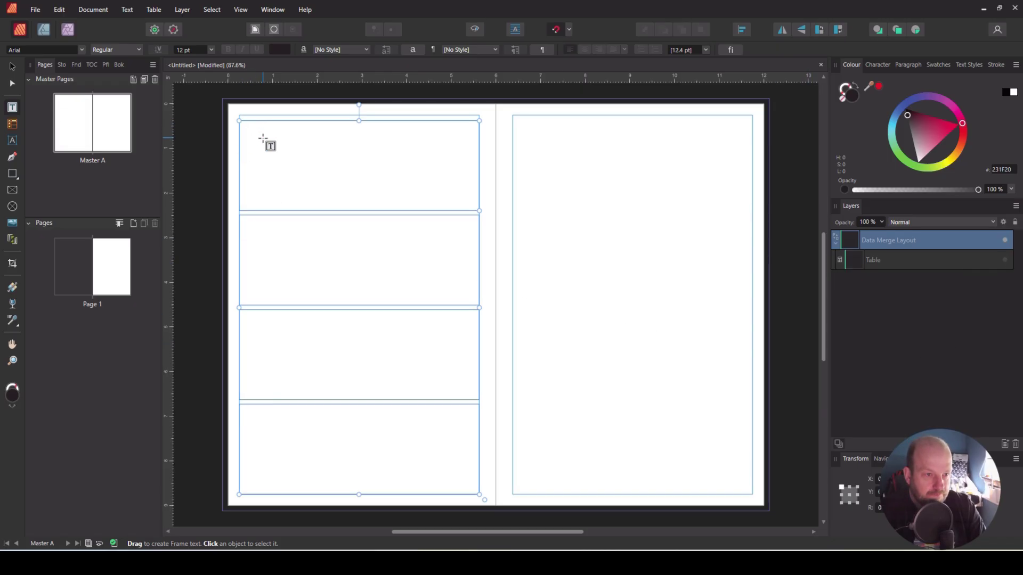
Step: Draw four text frames side by side along the top edge of the top layout cell and set the last one's text size to 10 pt
drag(263, 137, 239, 121)
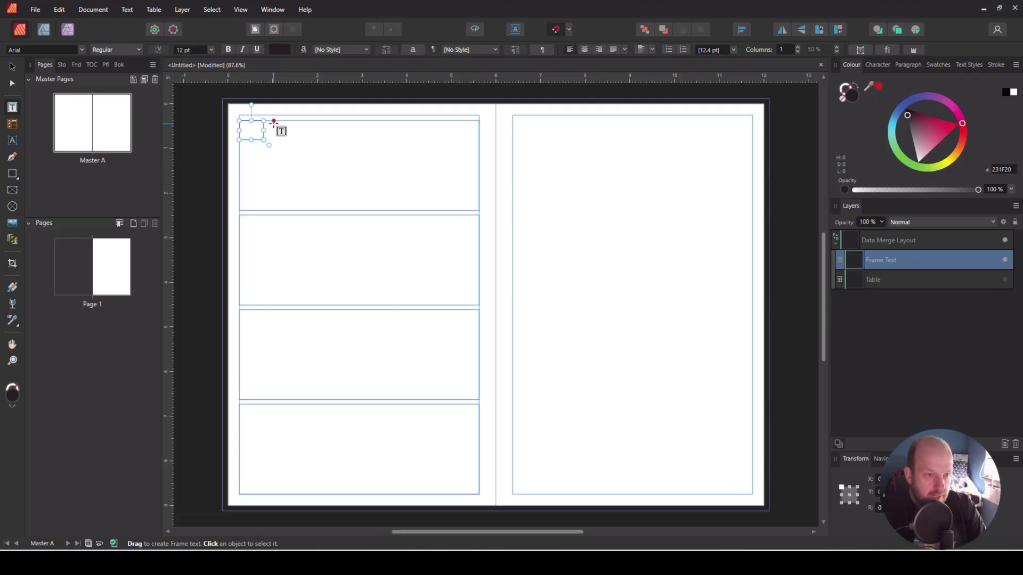
drag(273, 122, 398, 130)
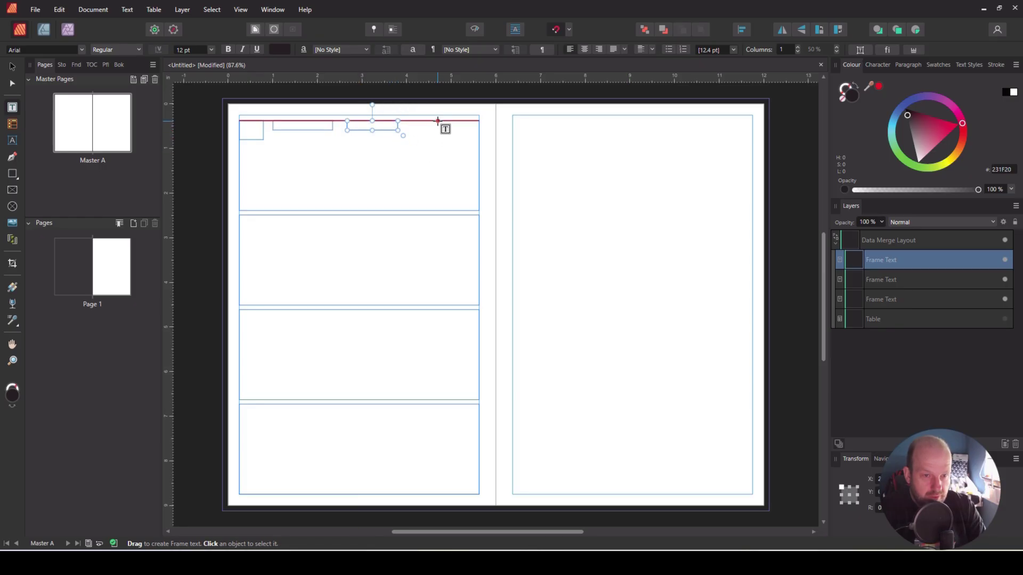
drag(438, 121, 473, 130)
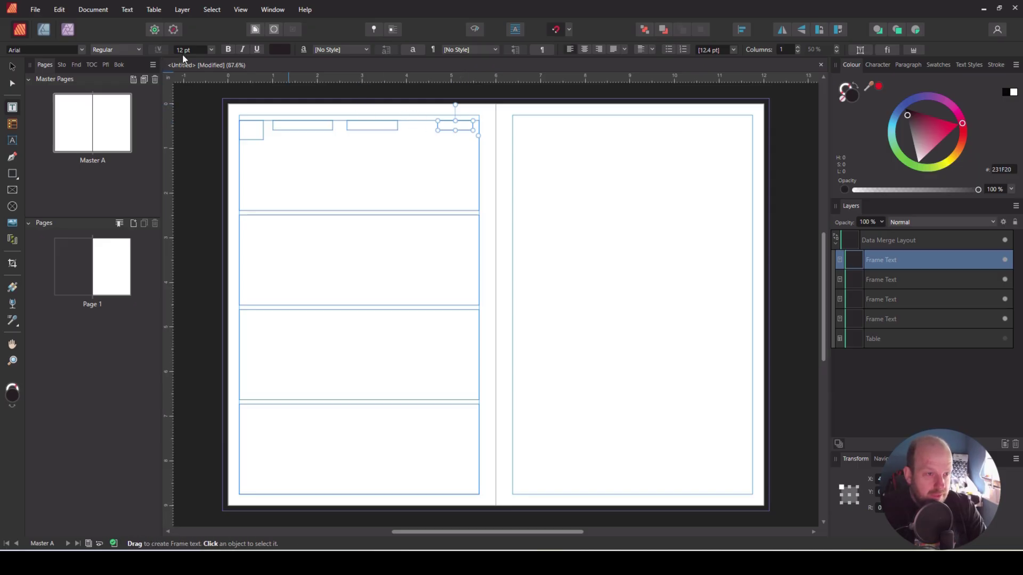
click(212, 49)
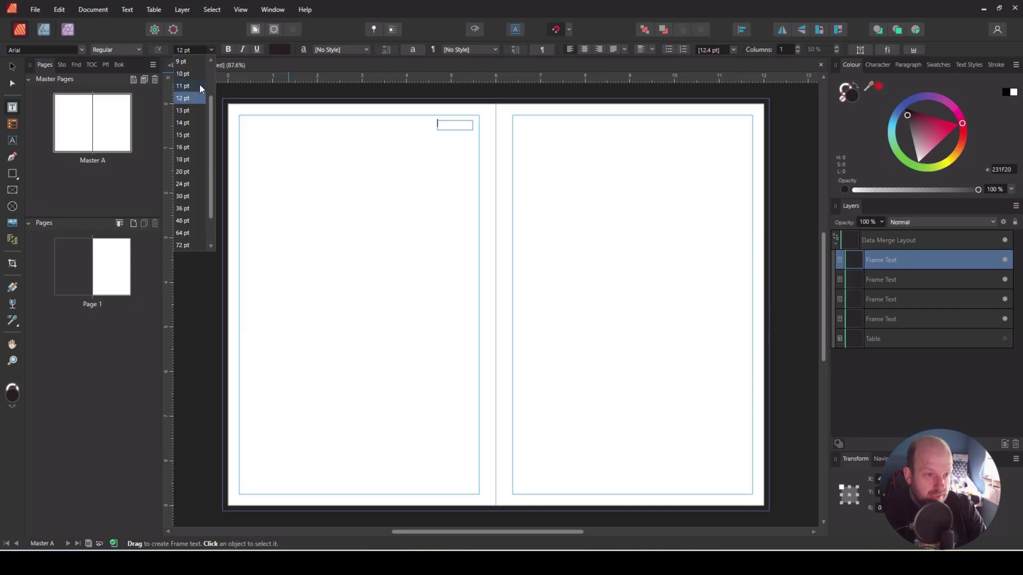
click(187, 75)
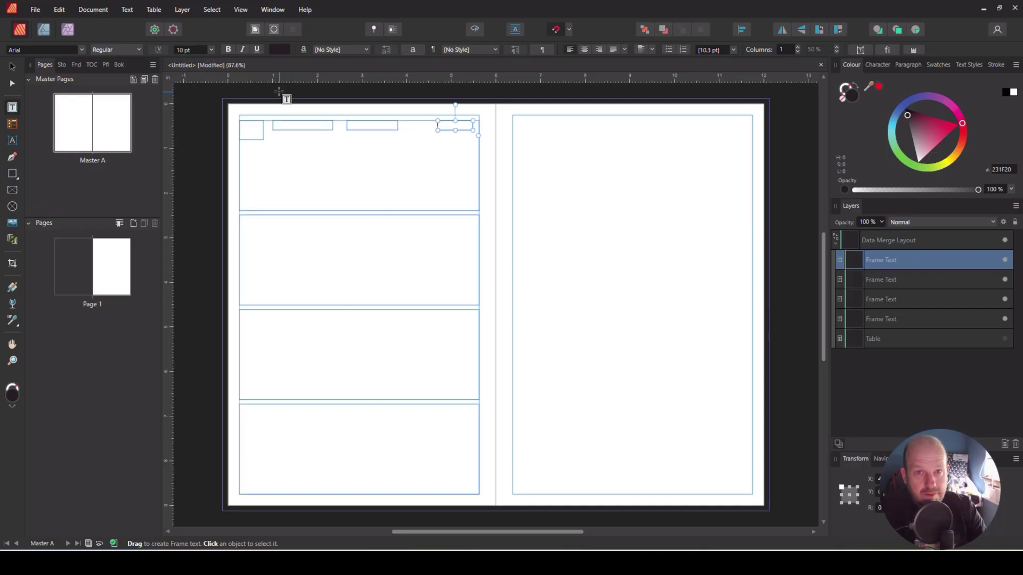
Step: Set the text size of the second and third text frames in the top layout cell to 10 pt
click(357, 123)
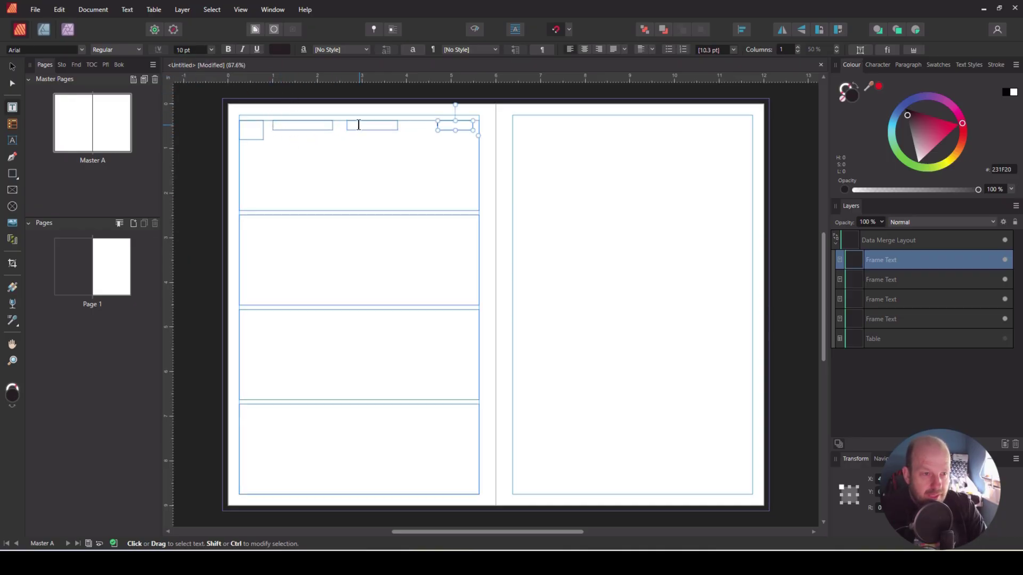
click(212, 50)
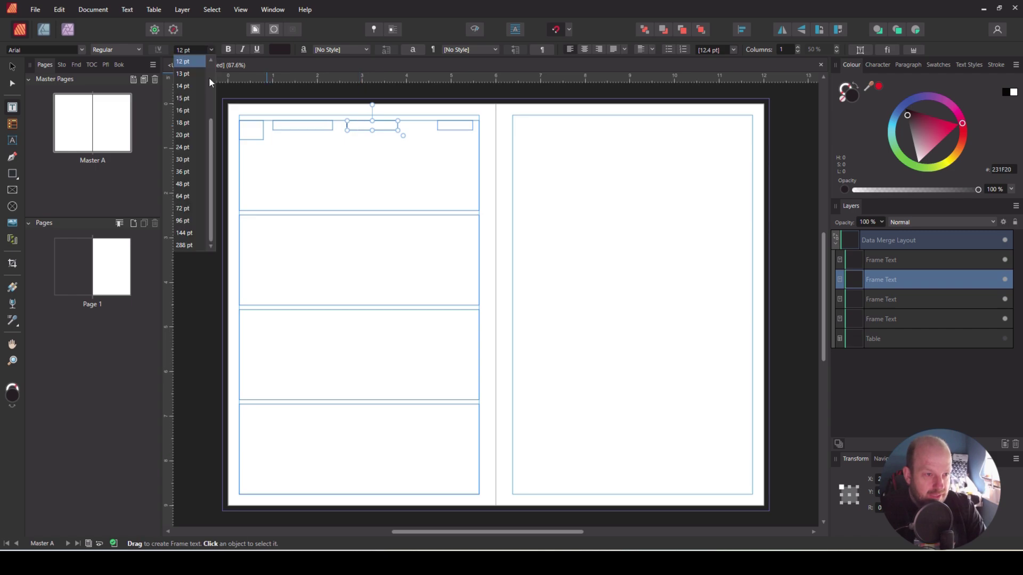
scroll(187, 85, up, 1)
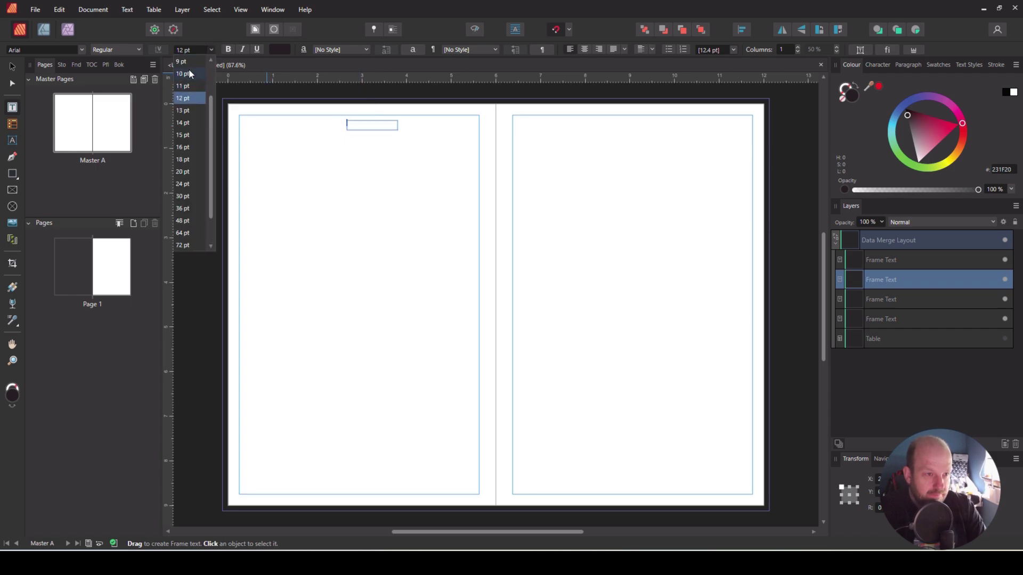
key(Escape)
click(285, 125)
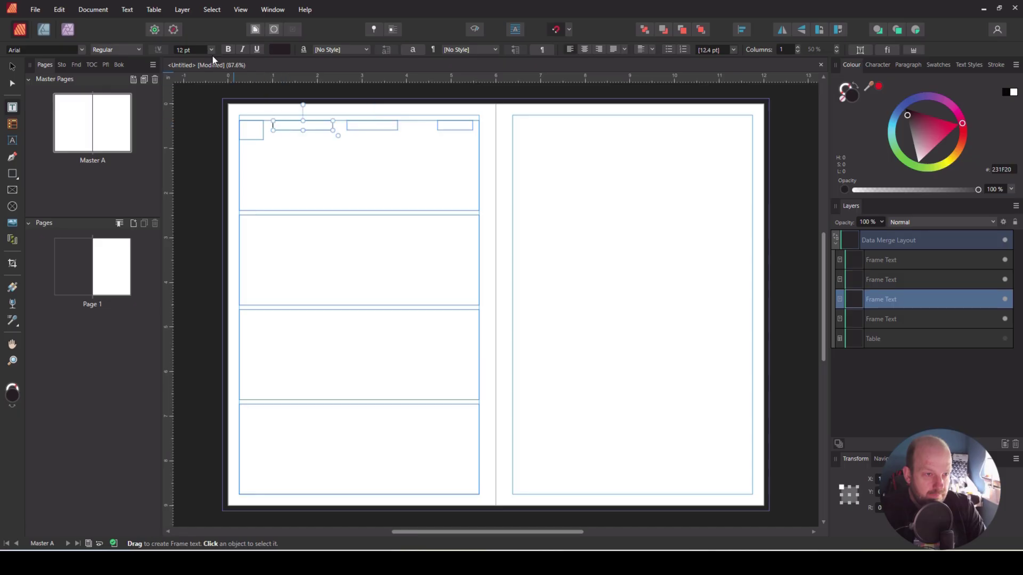
click(211, 49)
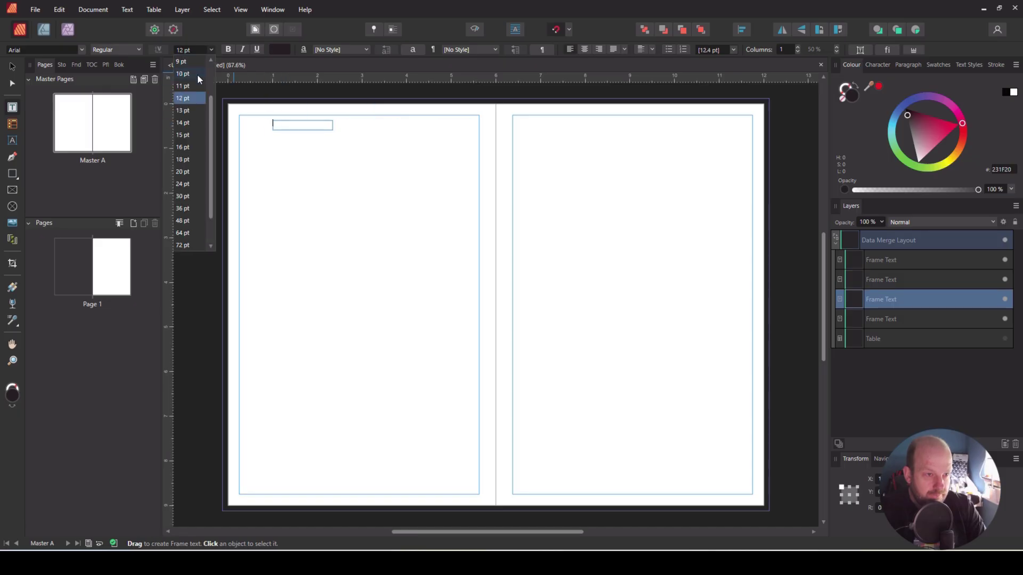
click(197, 75)
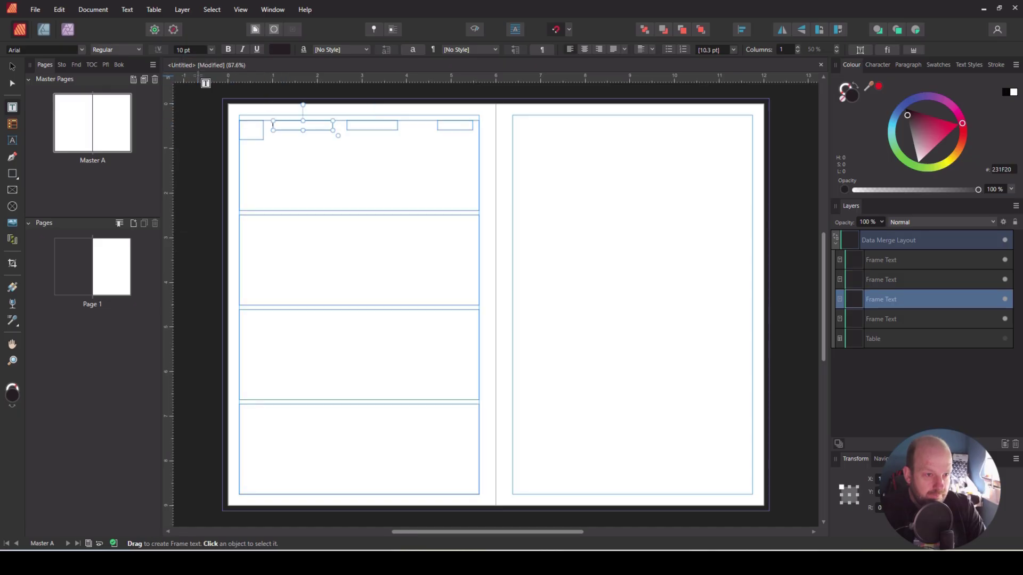
Step: Centre the first text frame's text horizontally and vertically and set its size to 20 pt
click(247, 131)
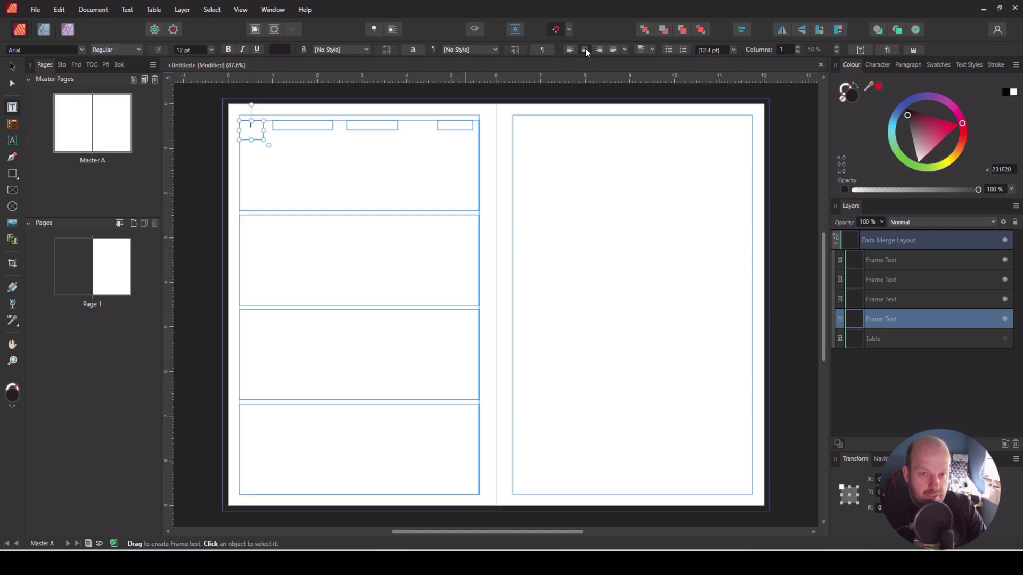
click(652, 49)
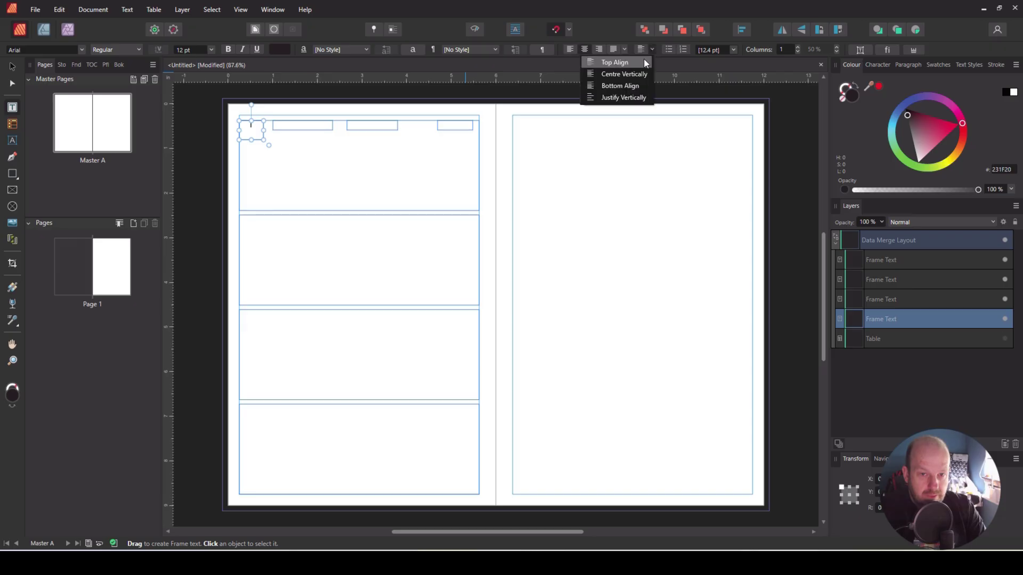
click(624, 74)
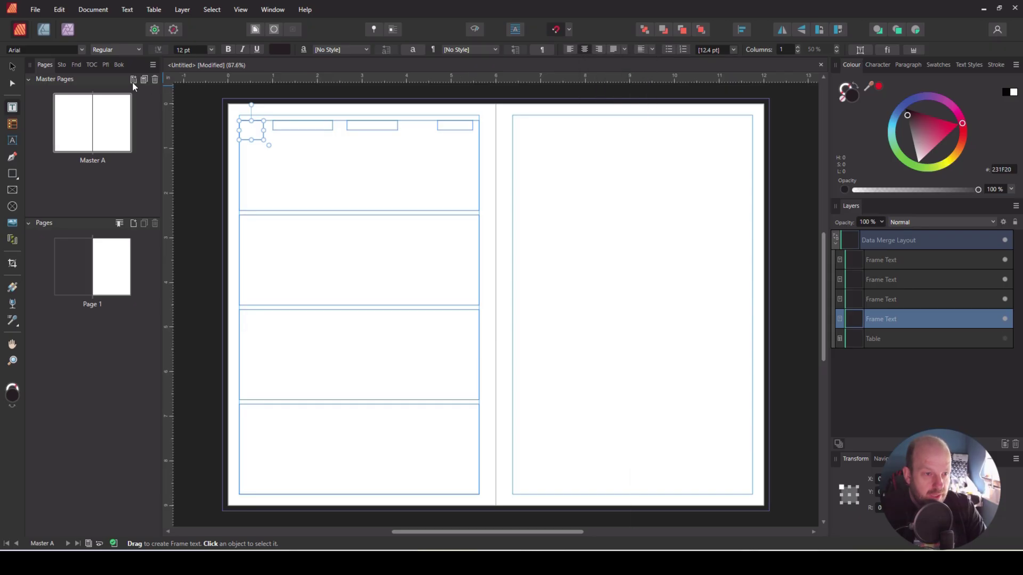
click(184, 49)
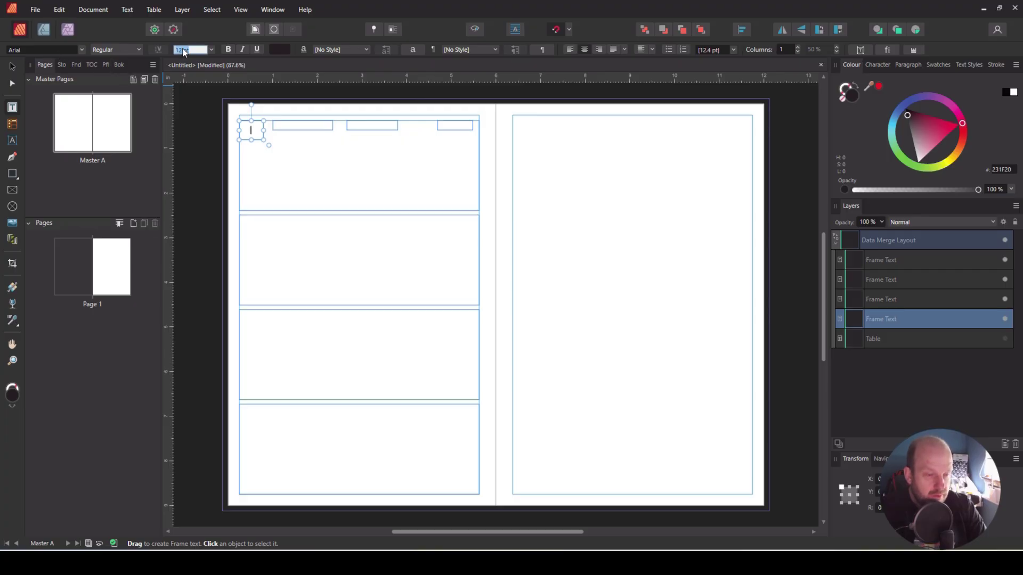
text(20)
key(Return)
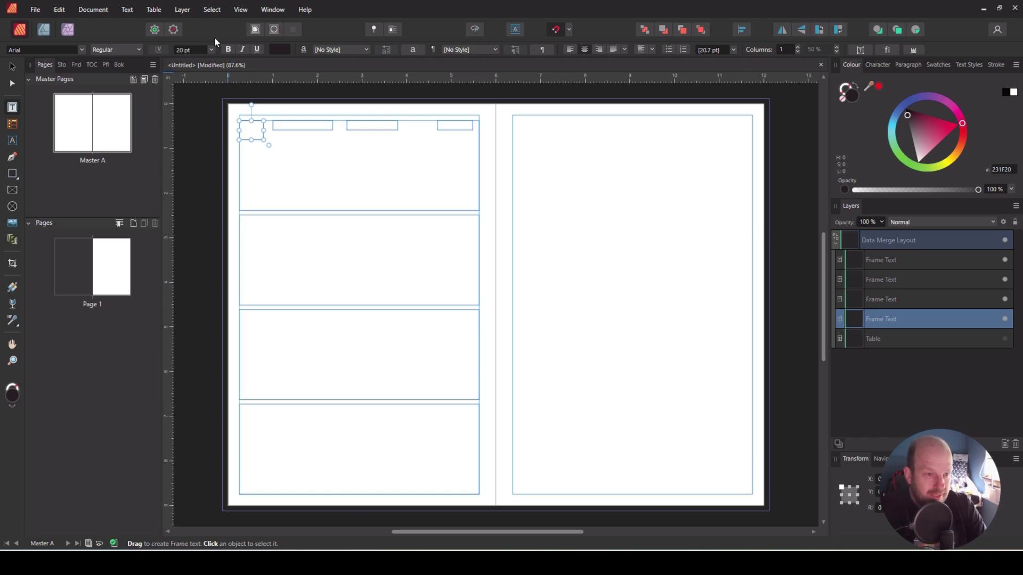
Step: Make the text bold in all four text frames of the top layout cell
key(Escape)
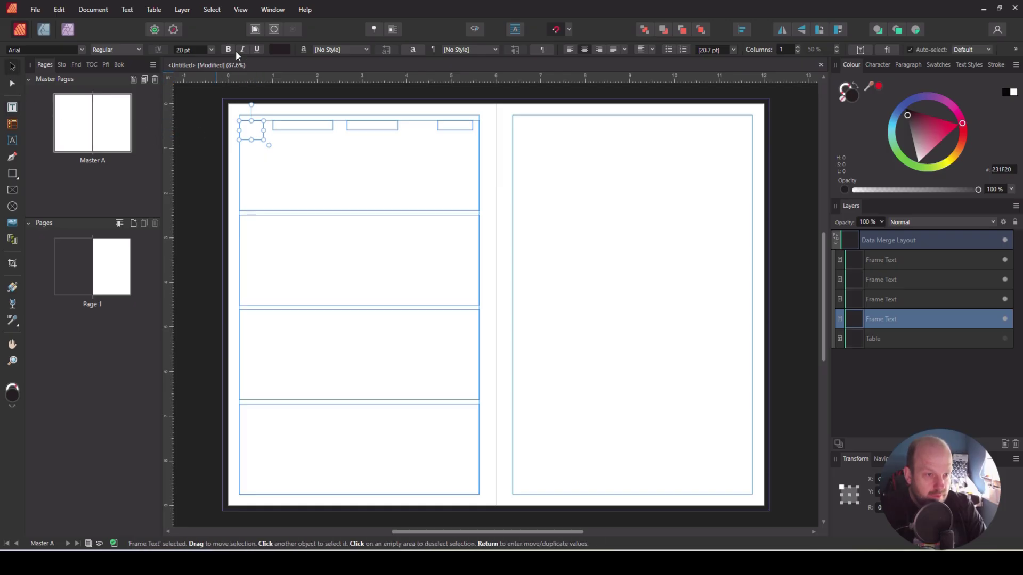
click(288, 130)
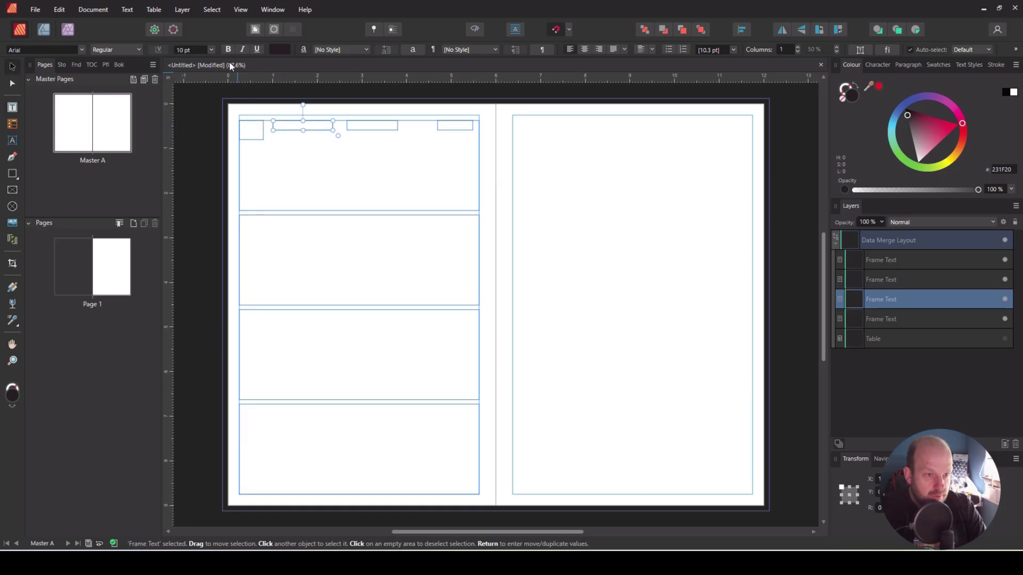
click(229, 49)
click(362, 127)
key(ctrl+b)
click(471, 127)
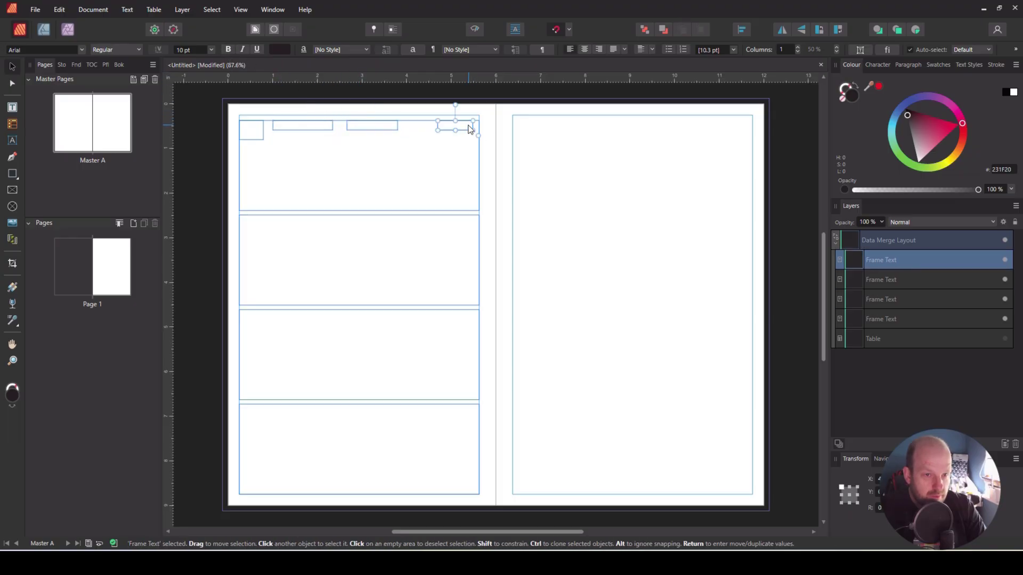
click(225, 49)
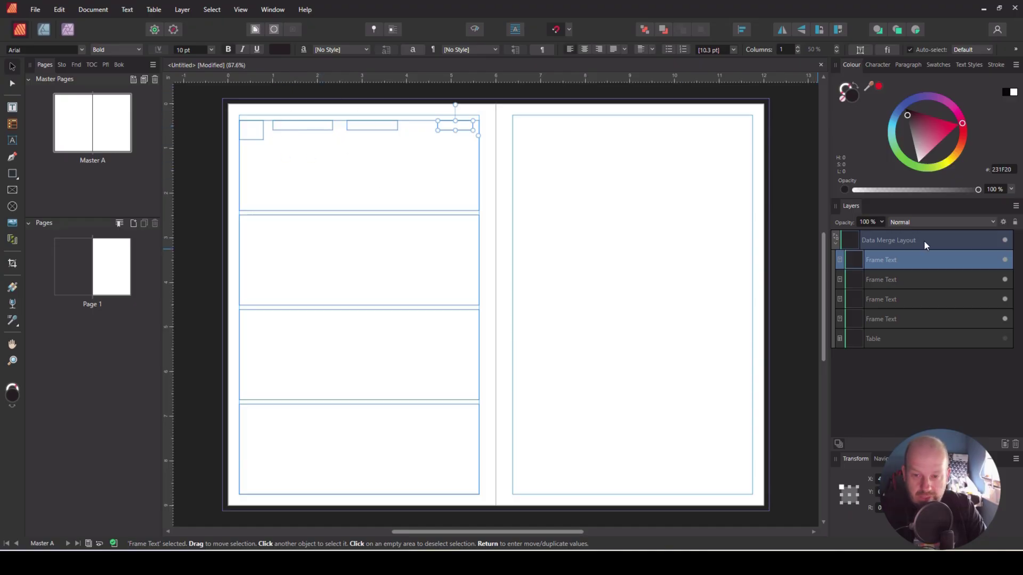
Step: Show the Table layer again and enlarge the first text frame to fill the table's date cell up to its vertical line
click(1005, 340)
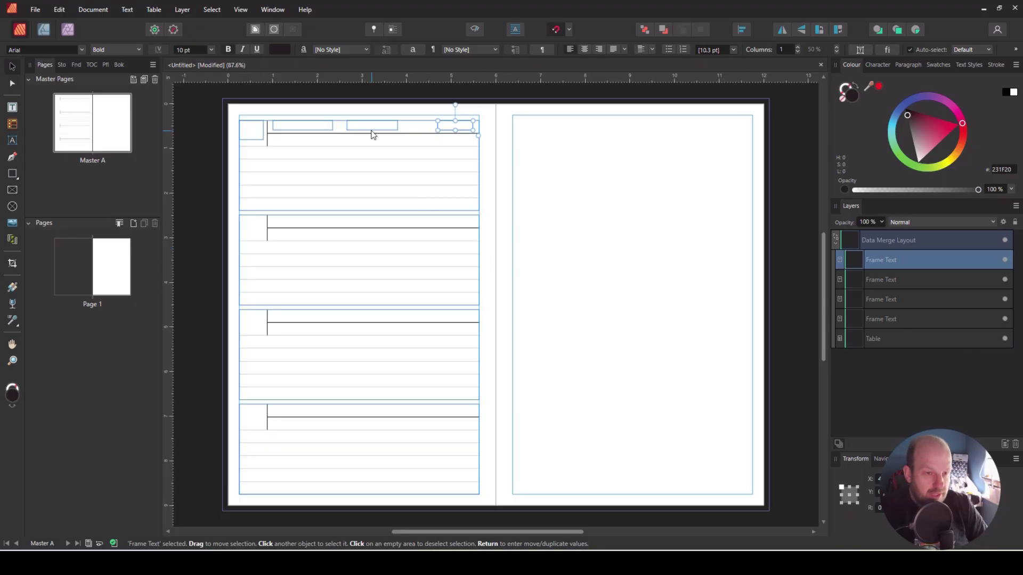
scroll(373, 134, up, 1)
scroll(283, 178, up, 3)
scroll(251, 160, up, 1)
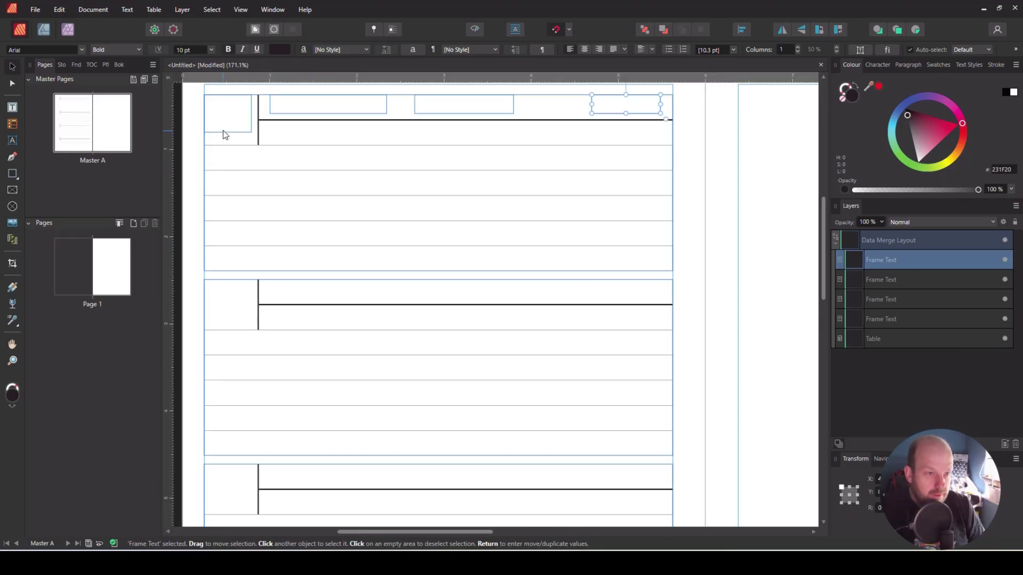
click(224, 133)
drag(254, 135, 259, 146)
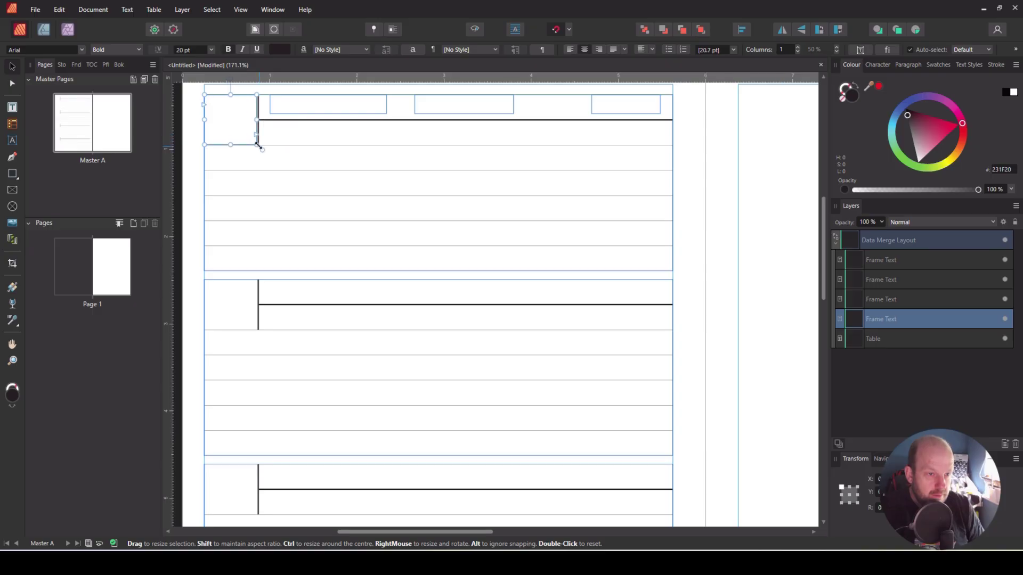
Step: Shift the second text frame next to the vertical line and extend the second, third and fourth frames down to the header line
click(324, 111)
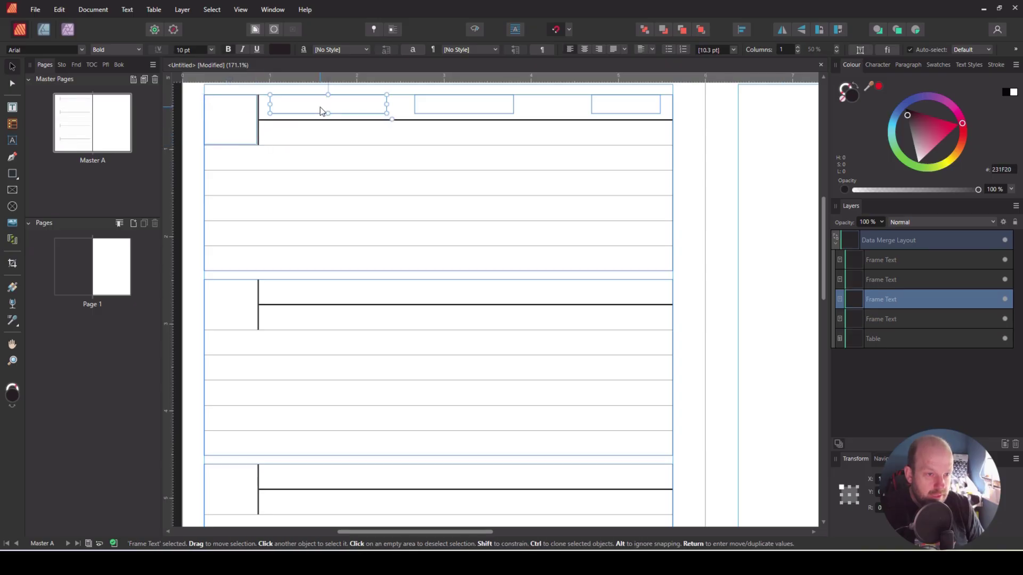
drag(320, 110, 321, 120)
click(462, 110)
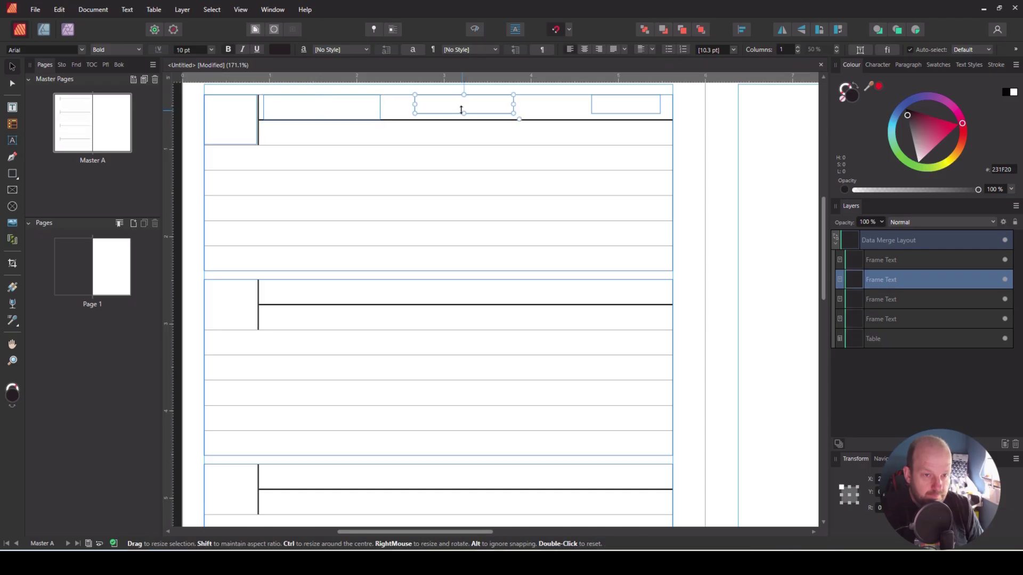
drag(464, 114, 465, 120)
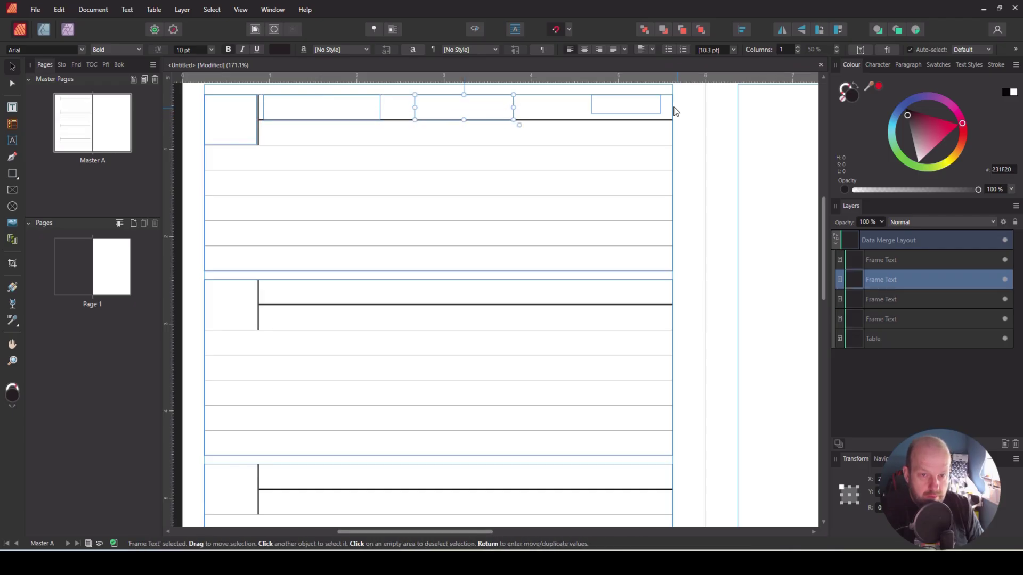
click(635, 106)
drag(626, 115, 626, 120)
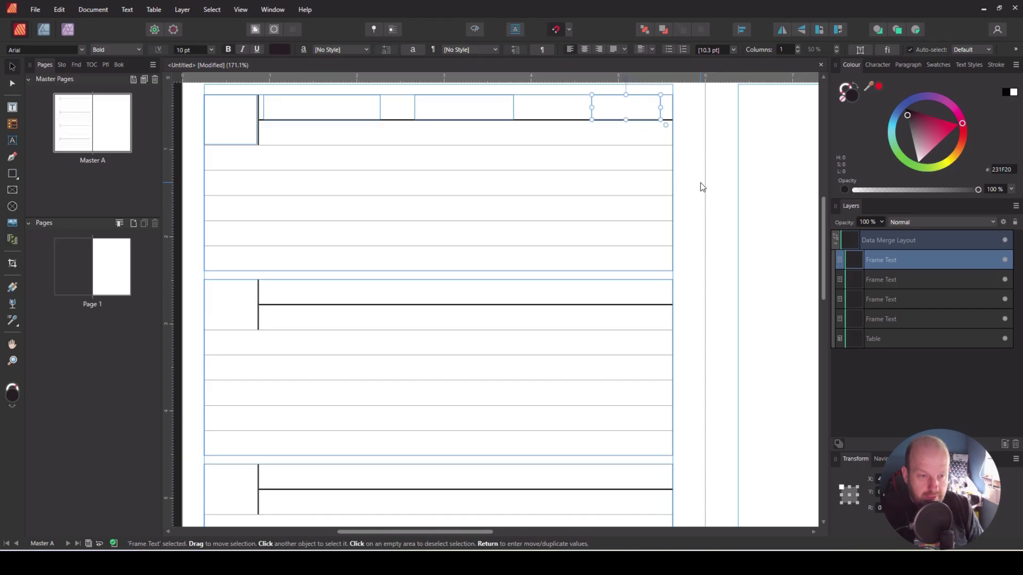
scroll(701, 187, down, 5)
click(748, 288)
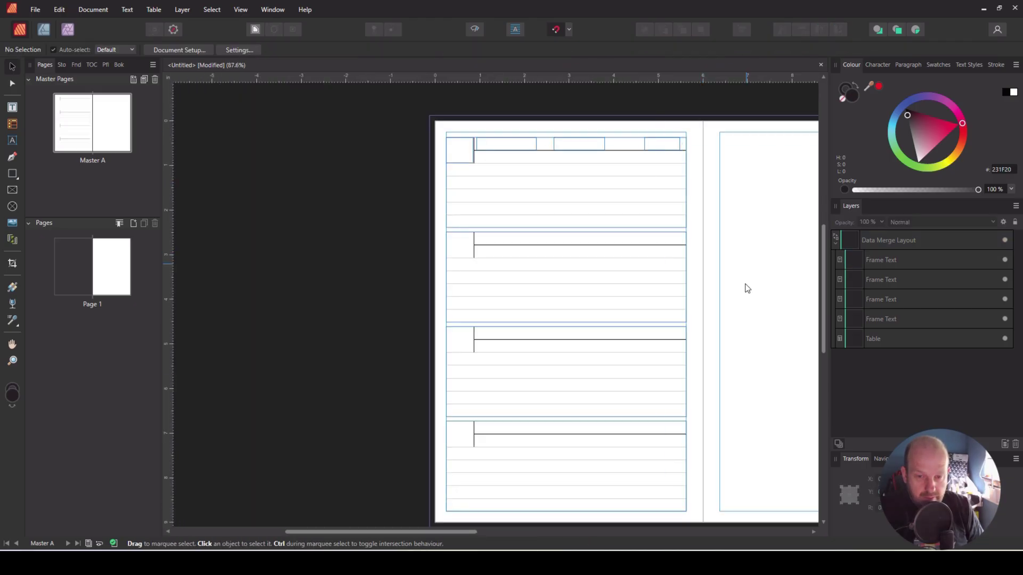
Step: Open the Fields panel and bring up the data merge fields of the 2025-2026 Academic Planner source
drag(439, 533, 496, 533)
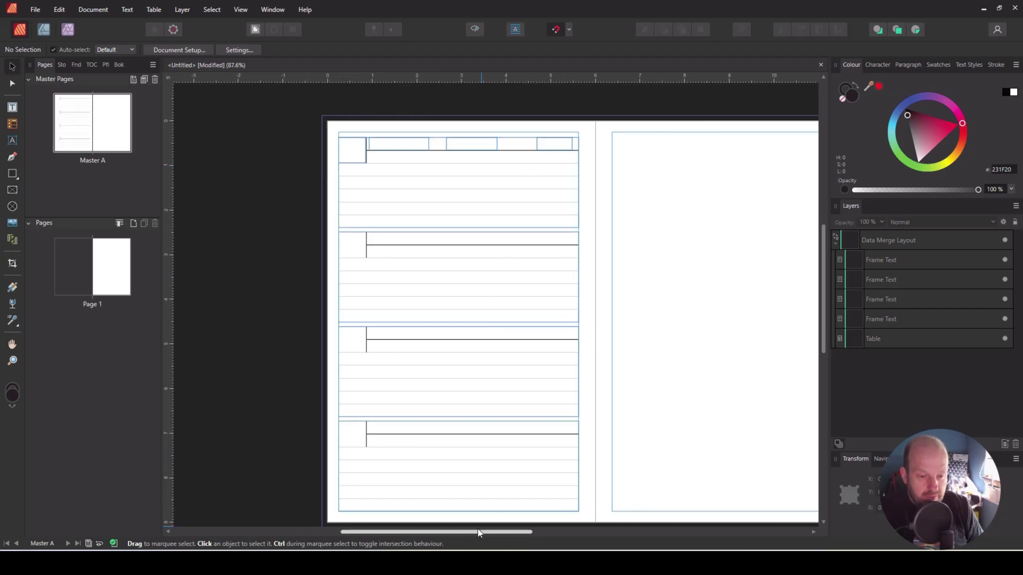
drag(809, 352, 747, 326)
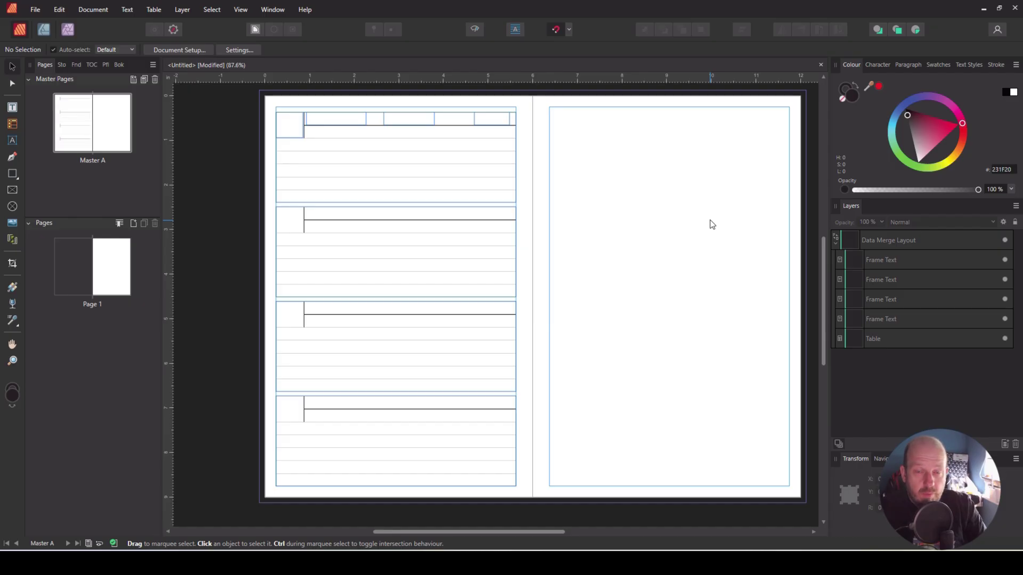
click(267, 12)
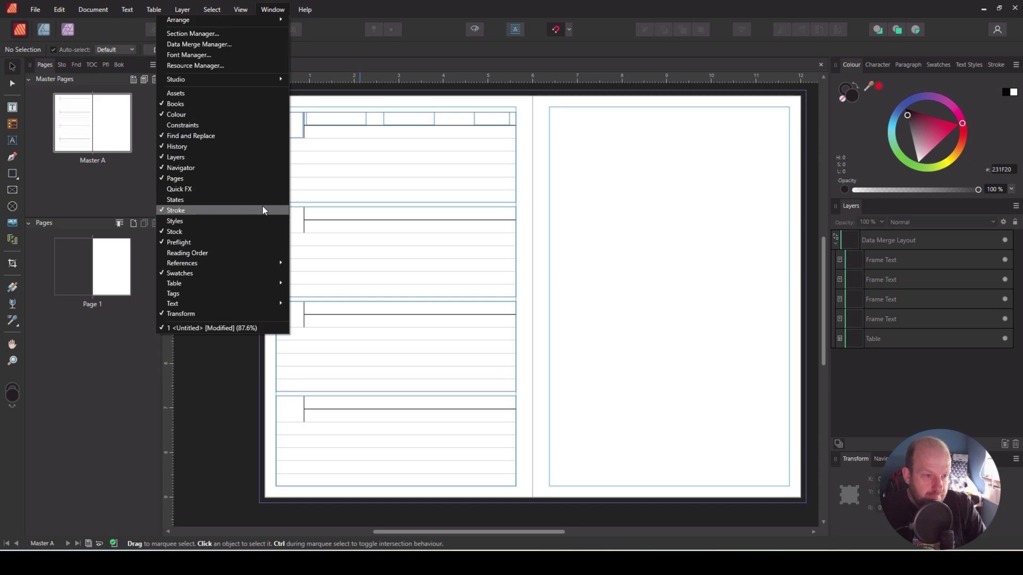
mouse_move(256, 263)
click(132, 287)
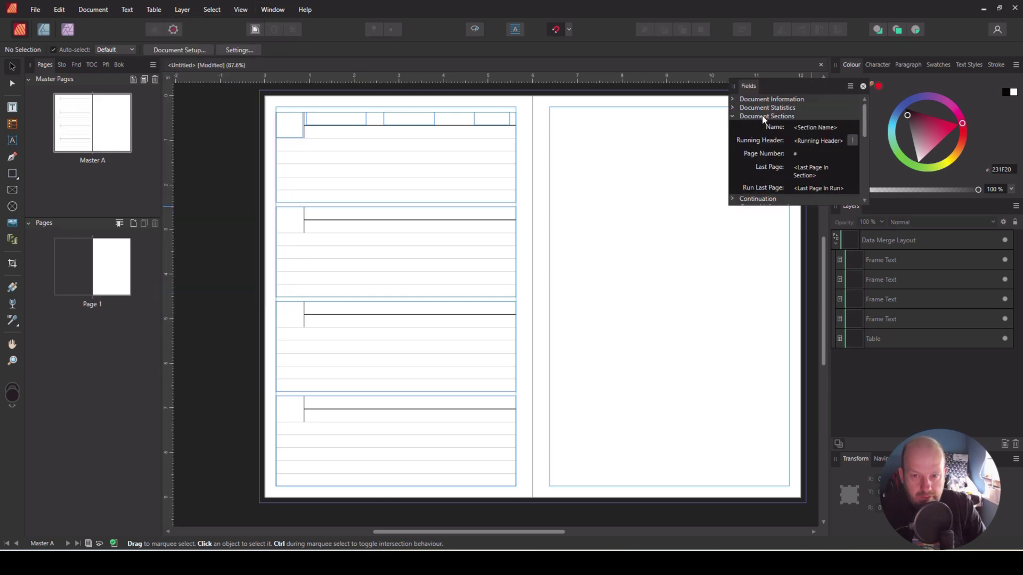
scroll(818, 155, down, 4)
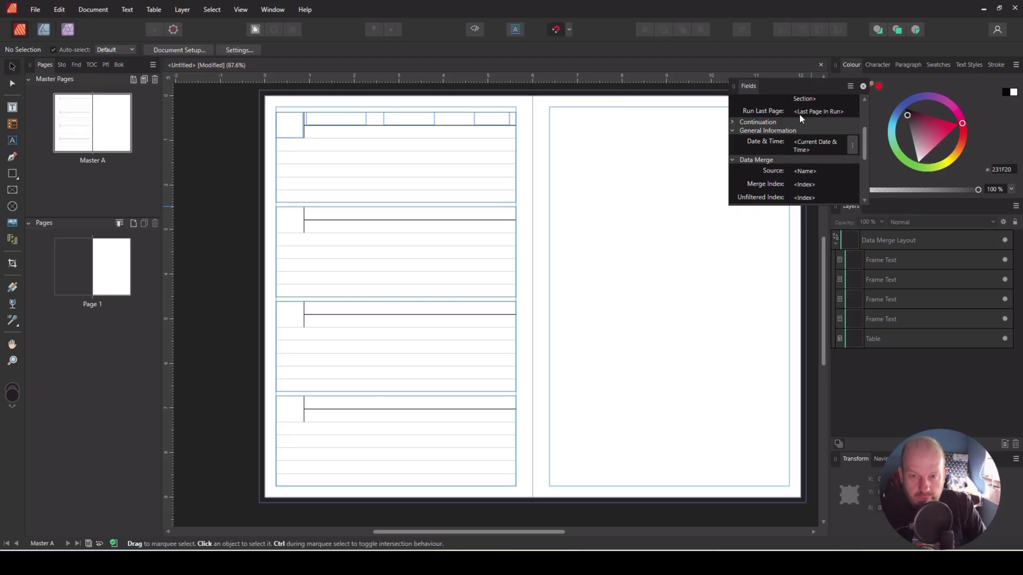
scroll(807, 147, down, 3)
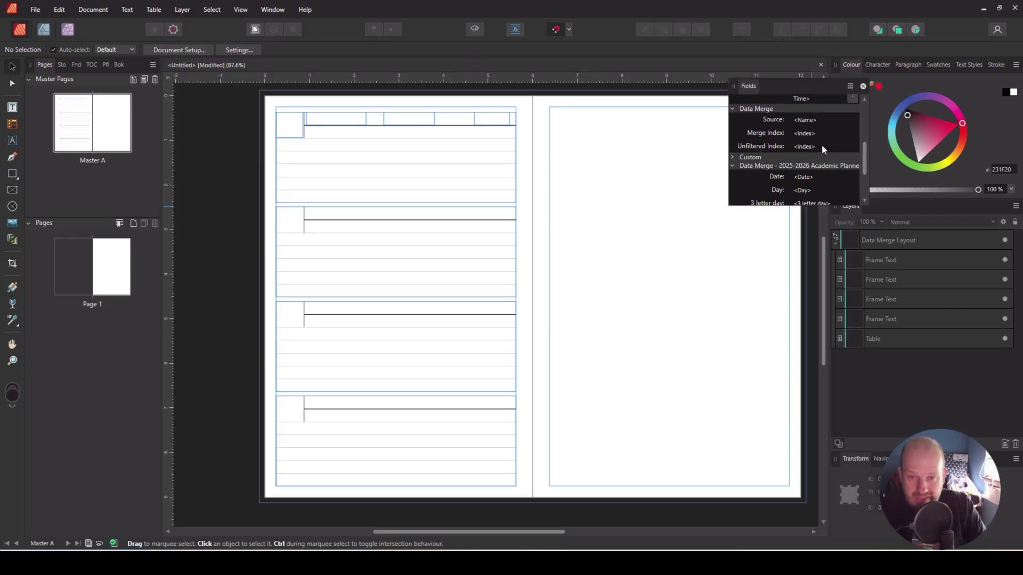
scroll(840, 178, down, 2)
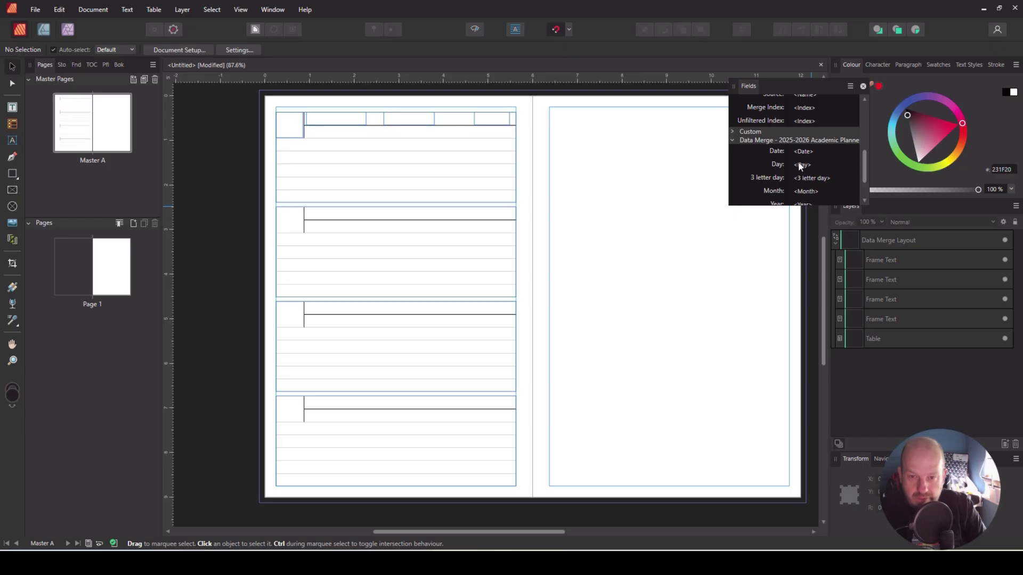
scroll(799, 165, down, 2)
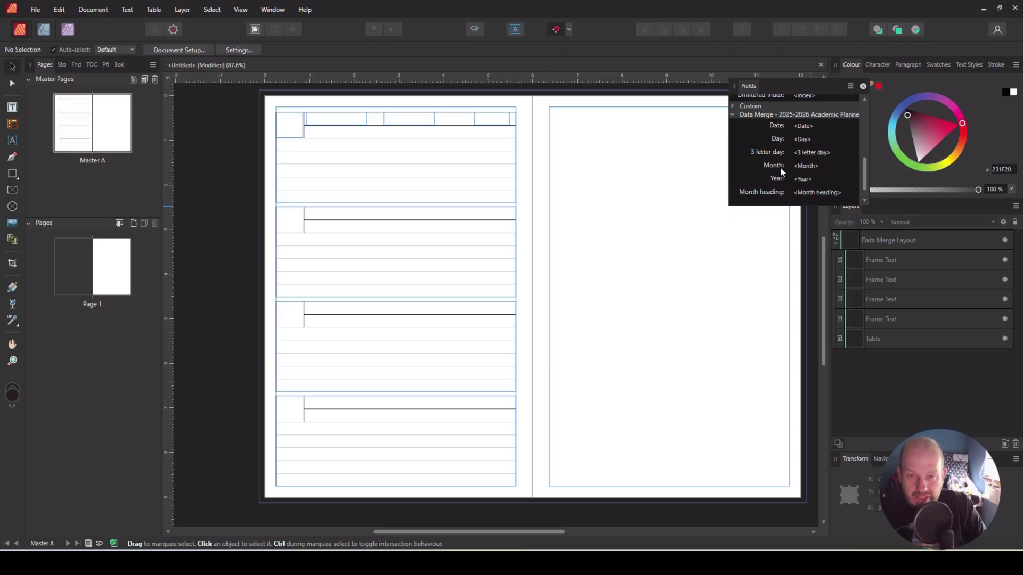
Step: Insert the Date merge field into the first text frame of the top layout cell
click(291, 125)
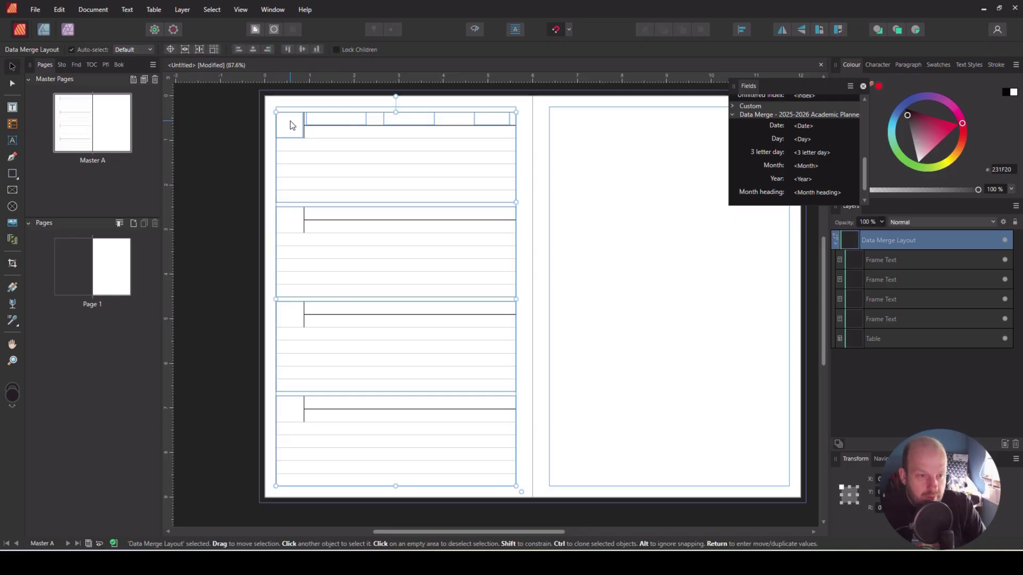
click(290, 125)
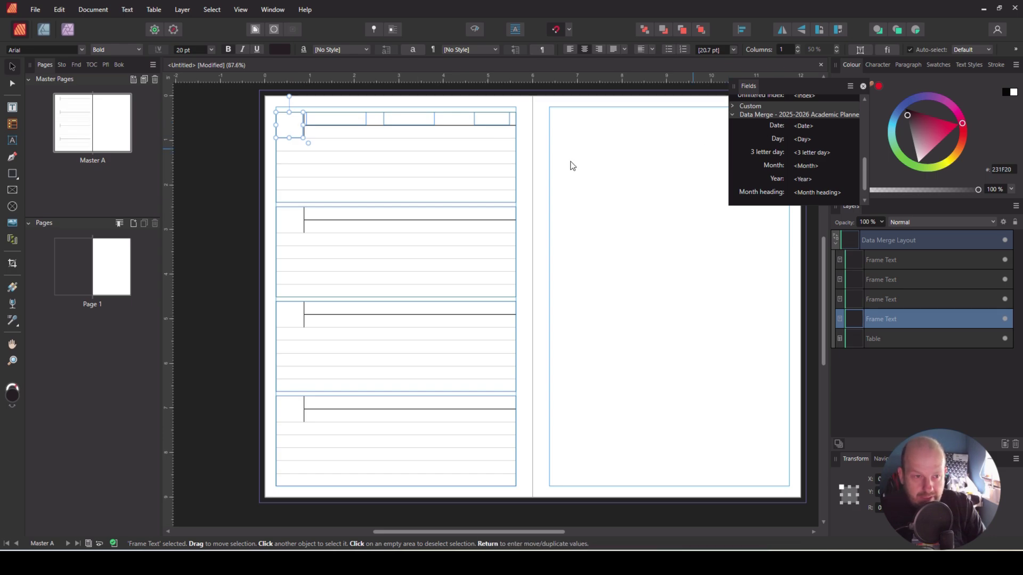
double_click(293, 127)
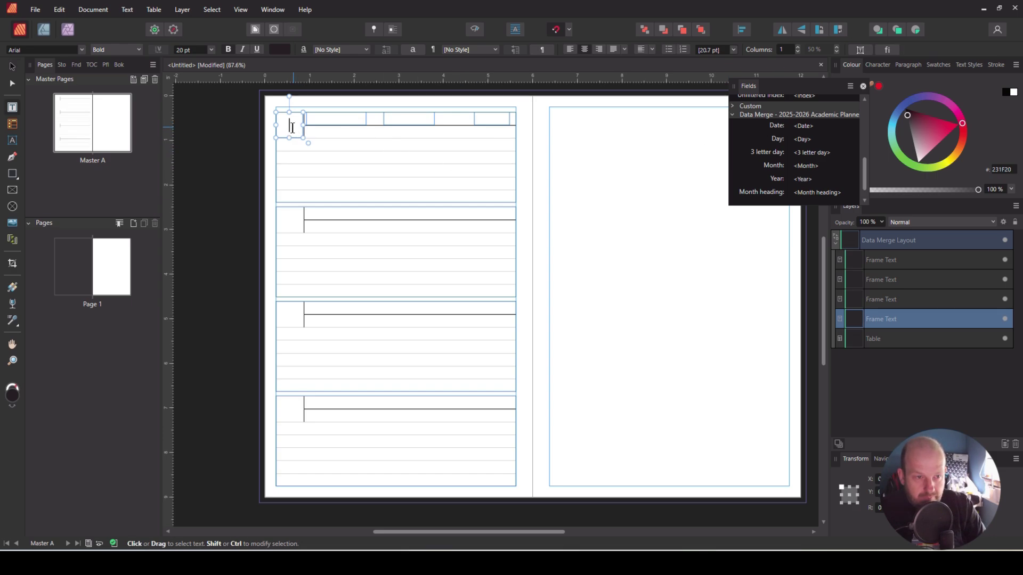
double_click(779, 124)
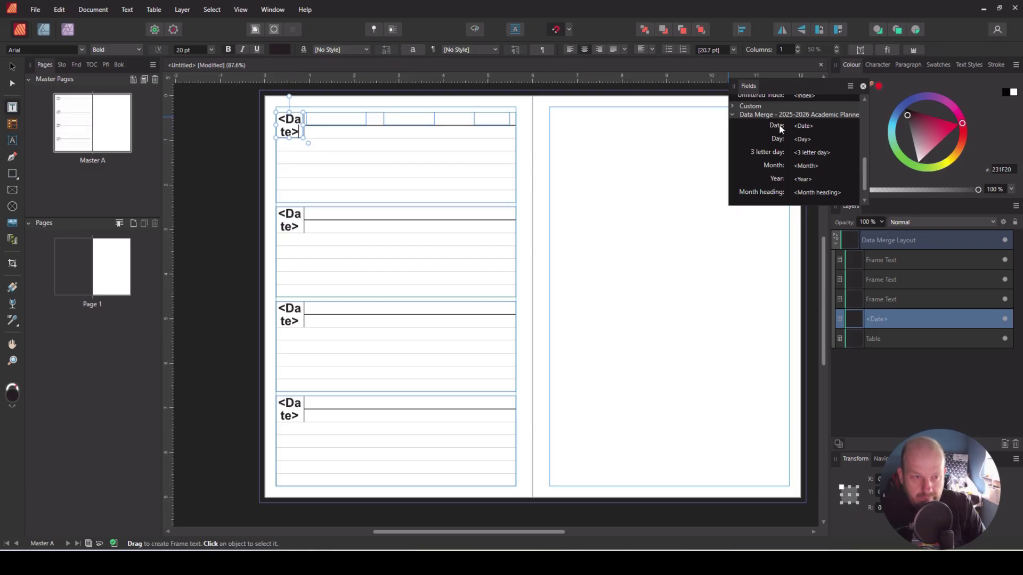
Step: Insert the Day merge field into the second text frame of the top layout cell and centre it vertically
click(339, 121)
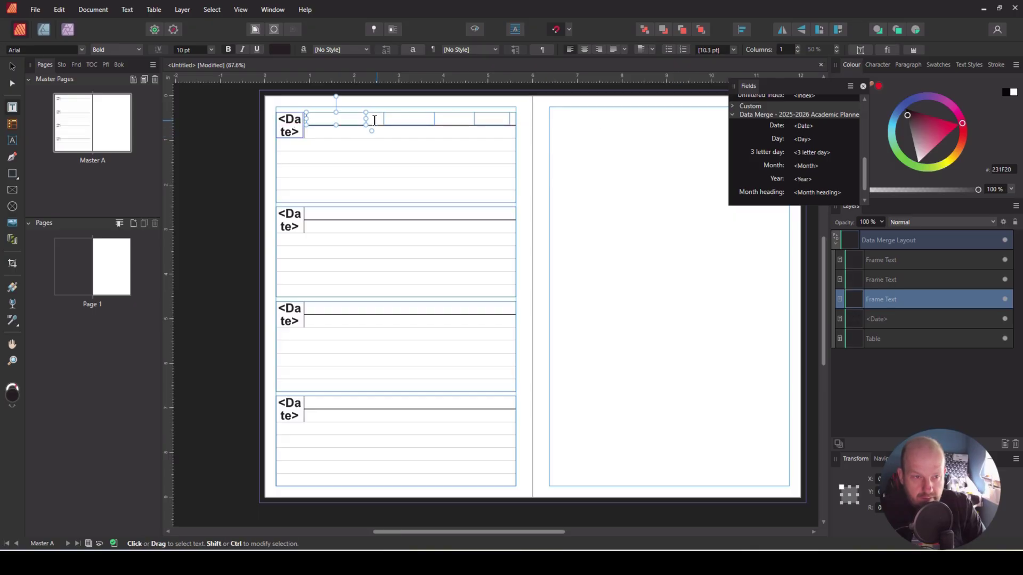
double_click(779, 140)
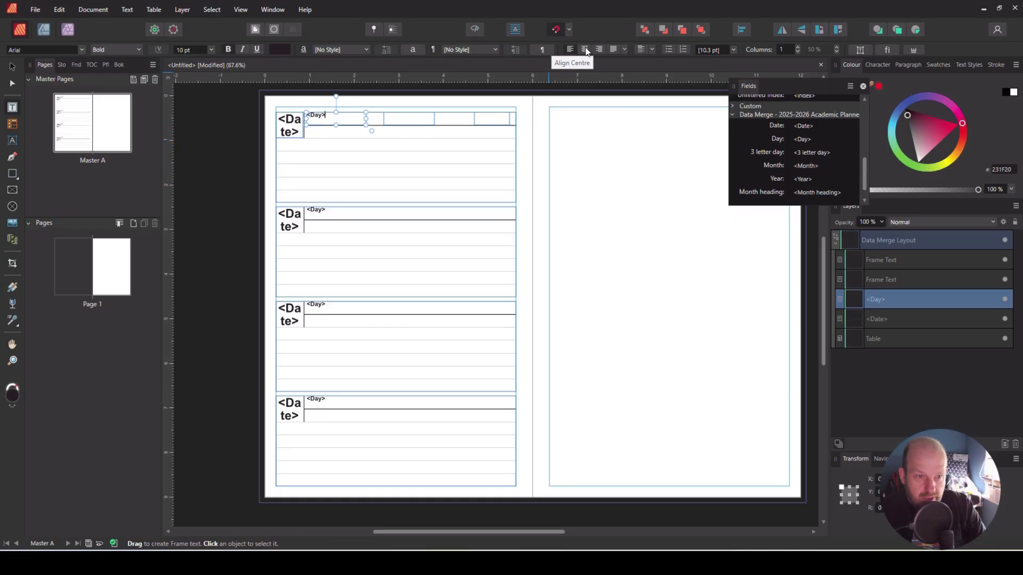
click(652, 49)
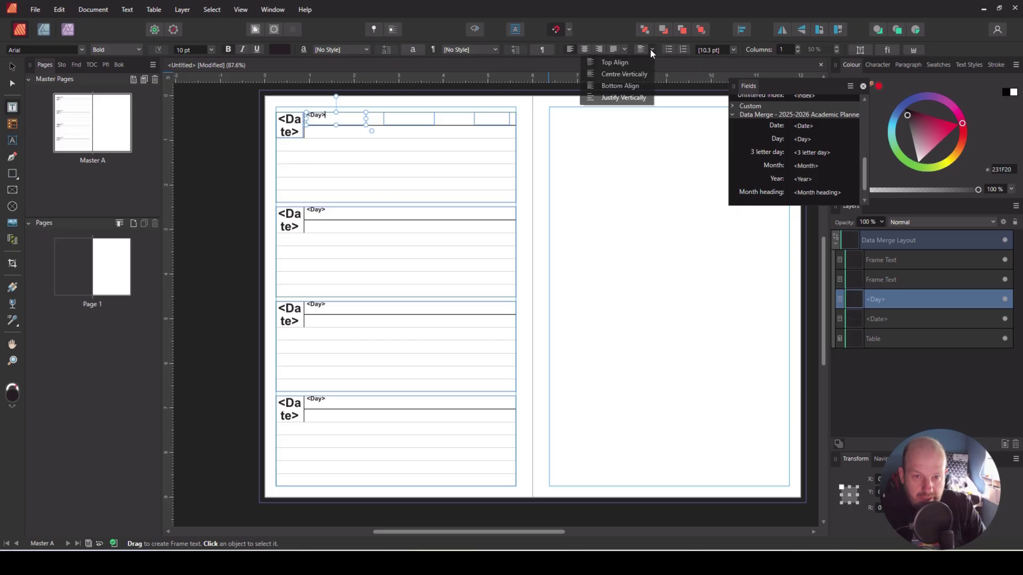
click(640, 75)
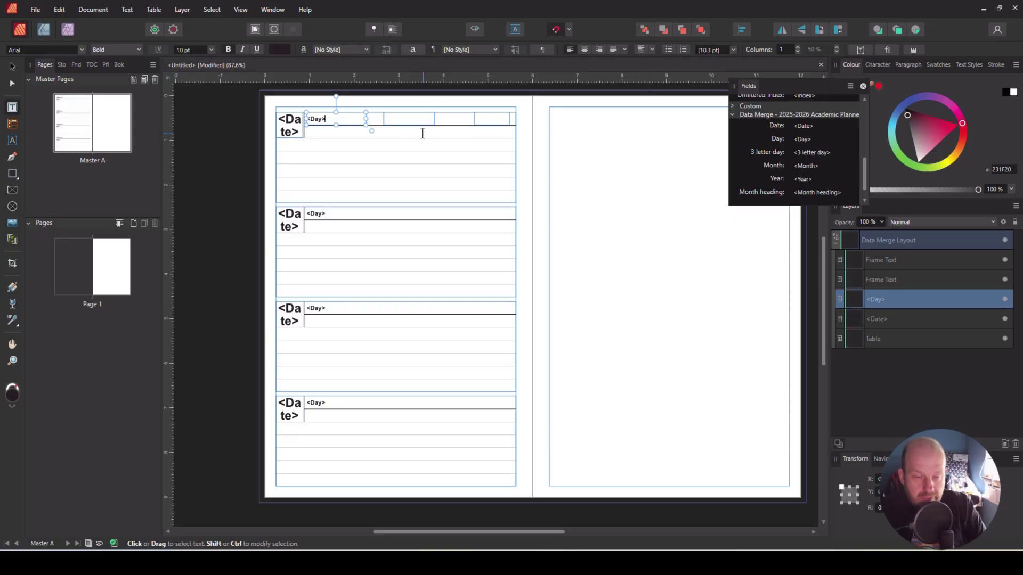
Step: Insert the Month merge field into the third text frame and the Year field into the fourth, centring both vertically
drag(383, 112, 434, 124)
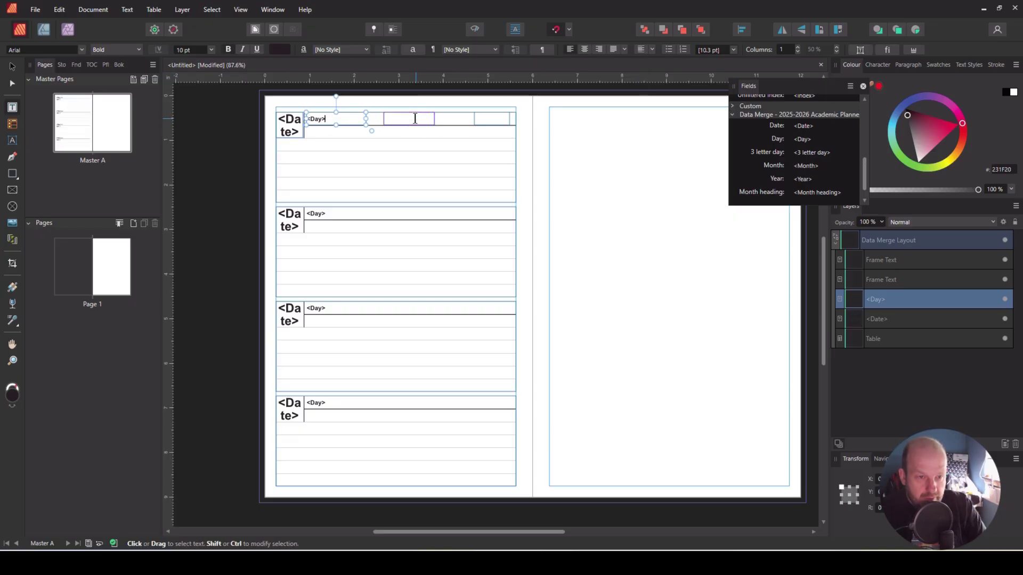
double_click(772, 163)
click(641, 53)
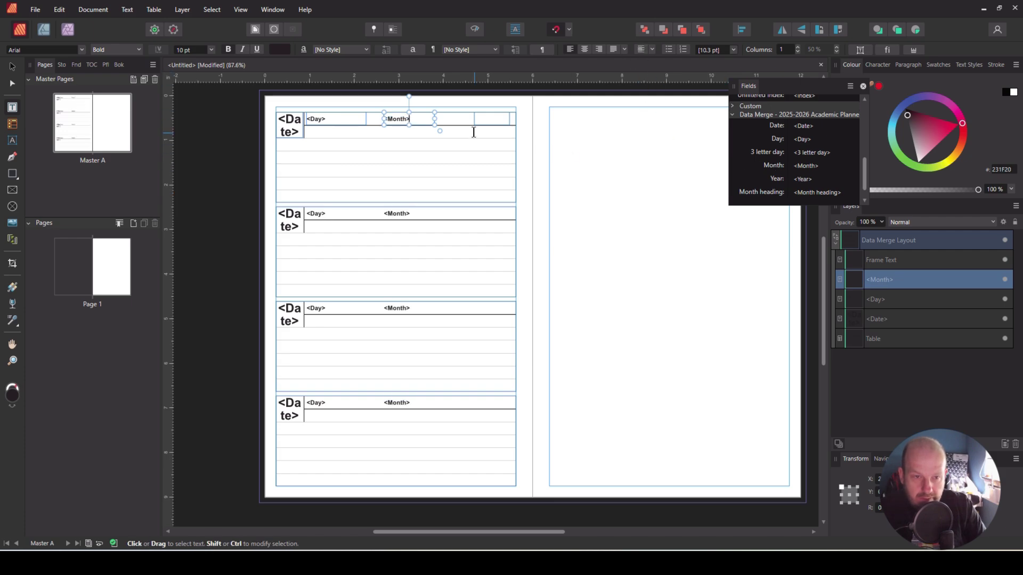
drag(474, 125, 511, 112)
double_click(781, 182)
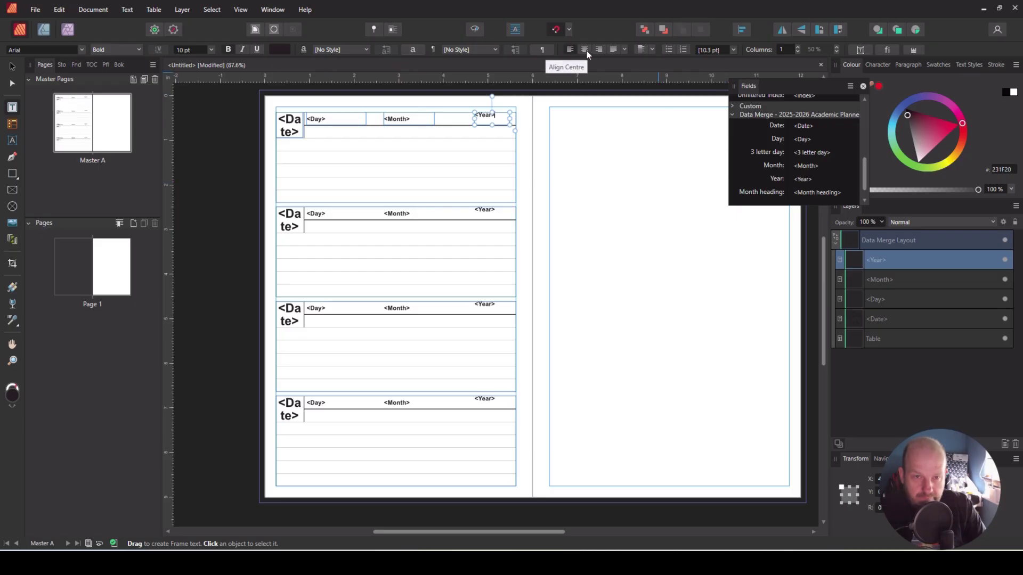
click(640, 50)
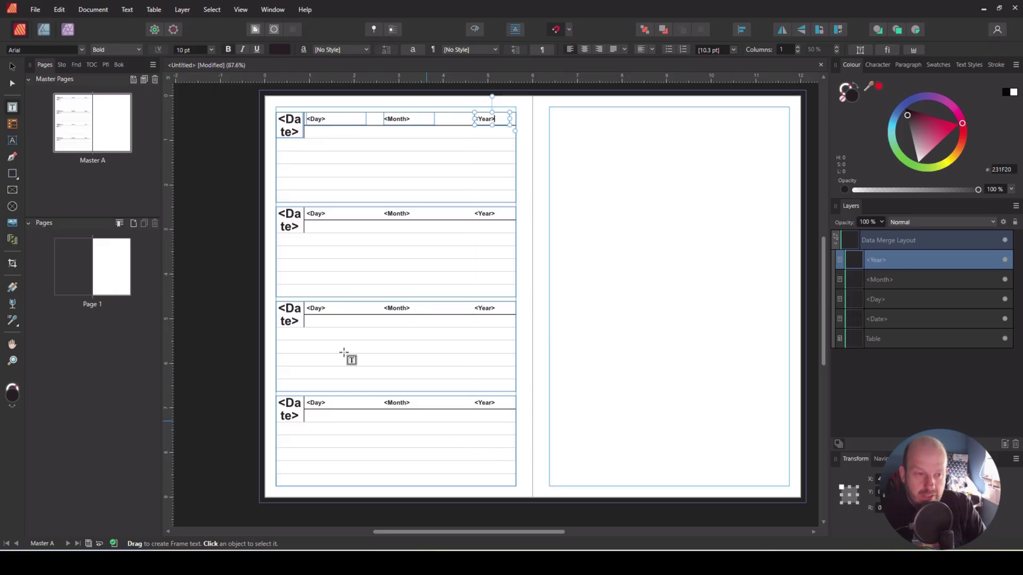
Step: Duplicate the whole data merge layout and place the copy within the margins of the right-hand master page
click(11, 66)
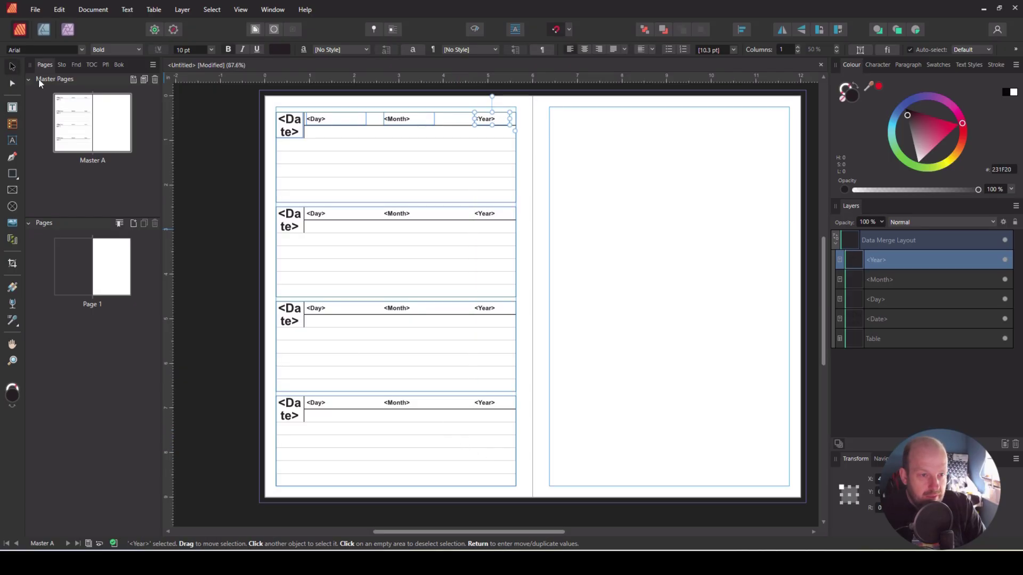
click(190, 149)
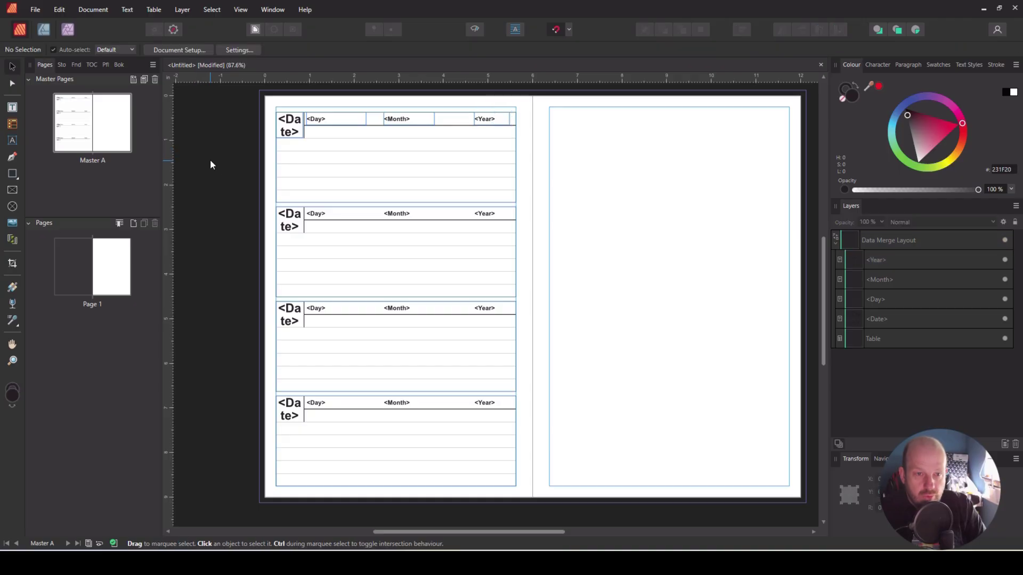
click(358, 210)
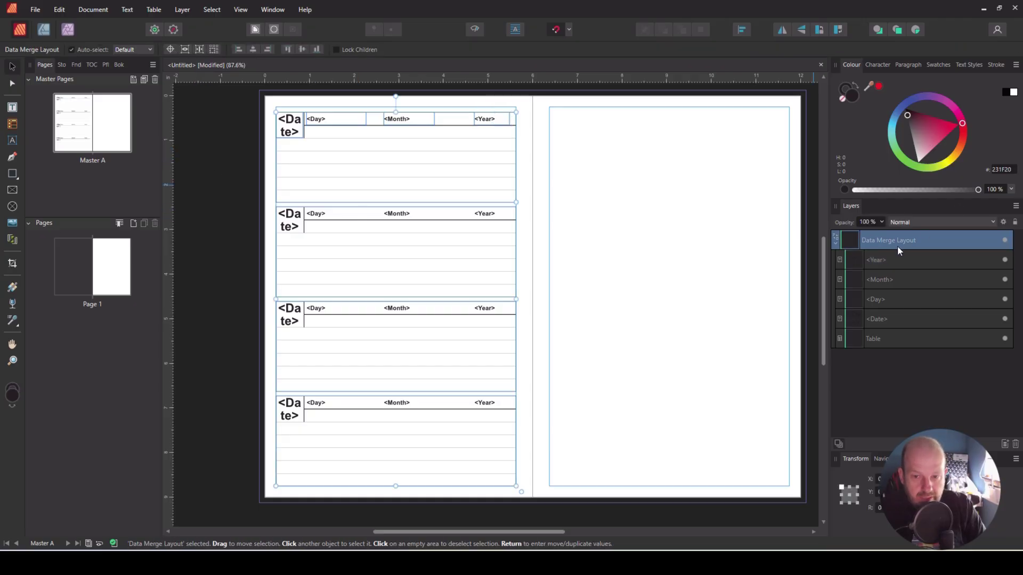
click(836, 244)
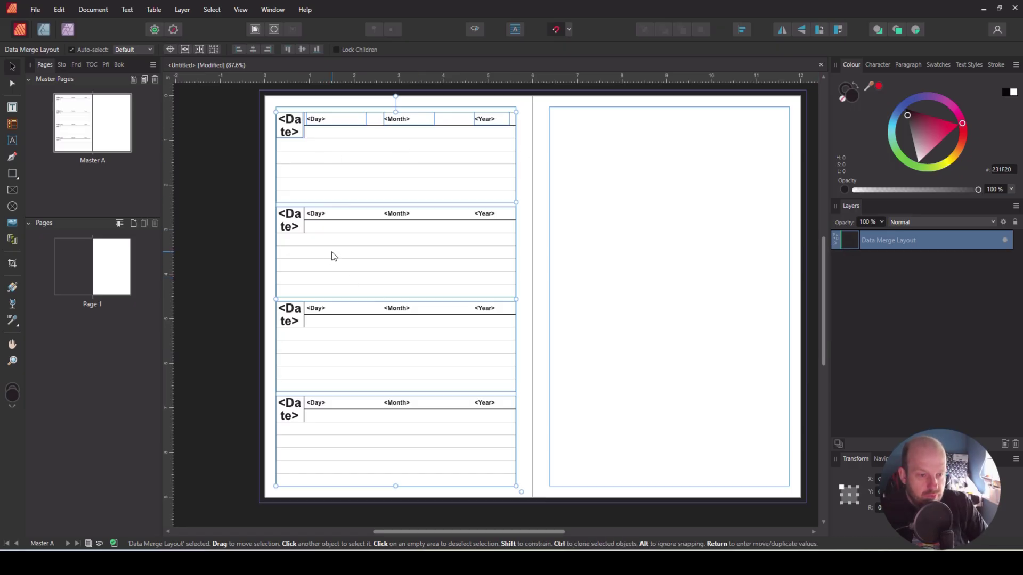
key(ctrl+j)
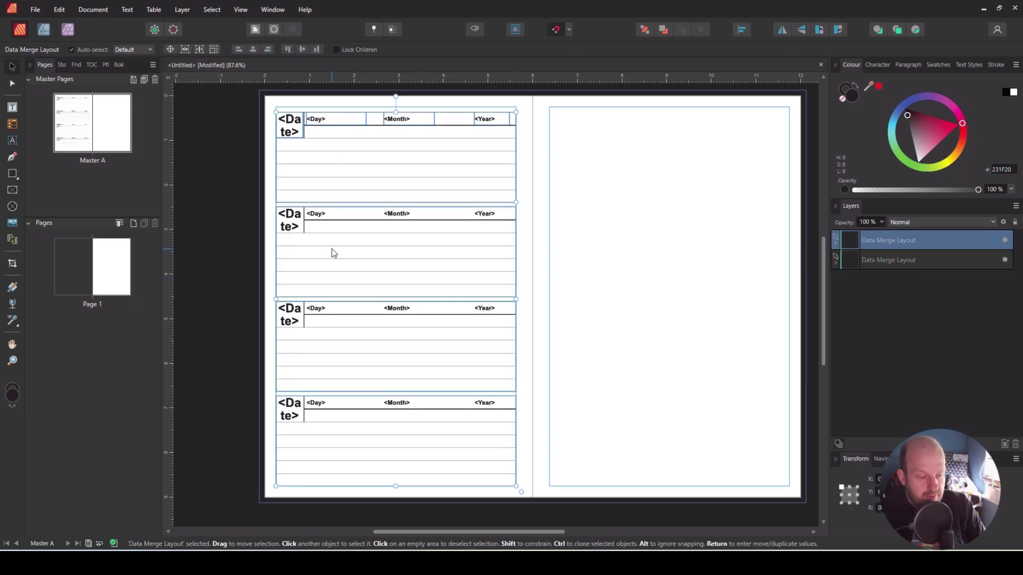
drag(337, 251, 610, 232)
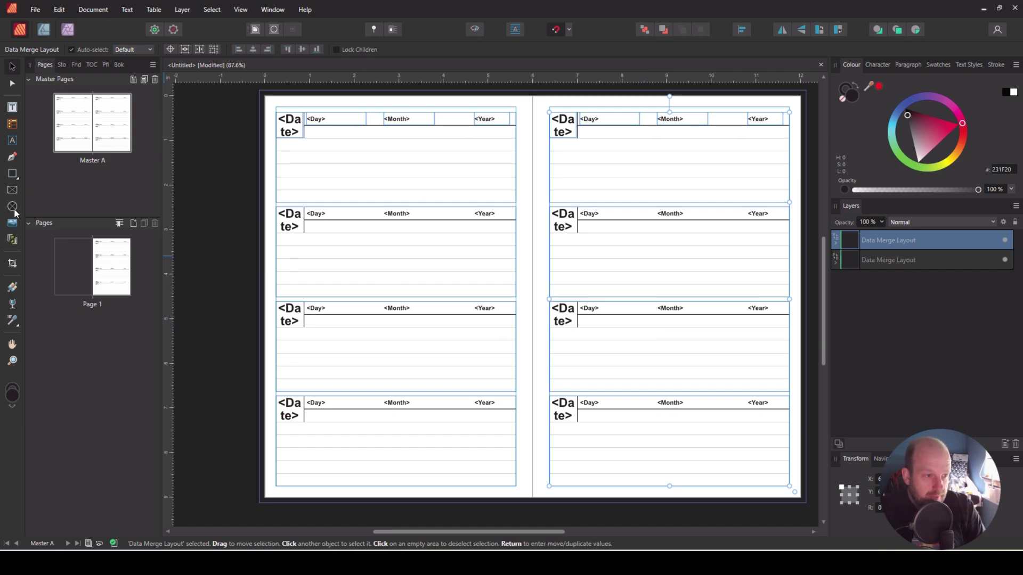
Step: Reduce the right-hand page's merge layout to 3 rows and shorten it to a cell height of about 2.02 in, matching the left page's rows
click(14, 242)
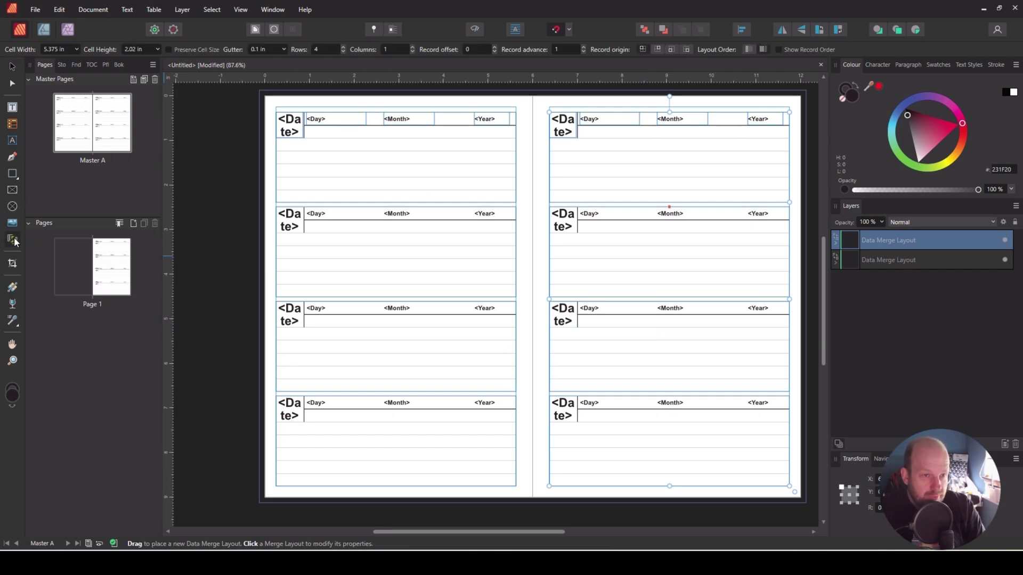
click(343, 52)
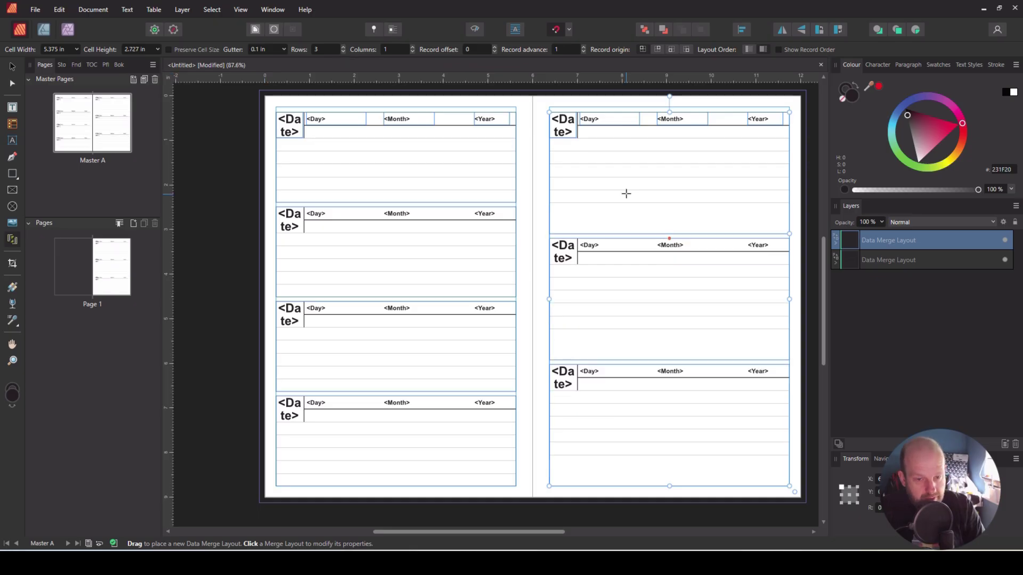
drag(669, 486, 657, 393)
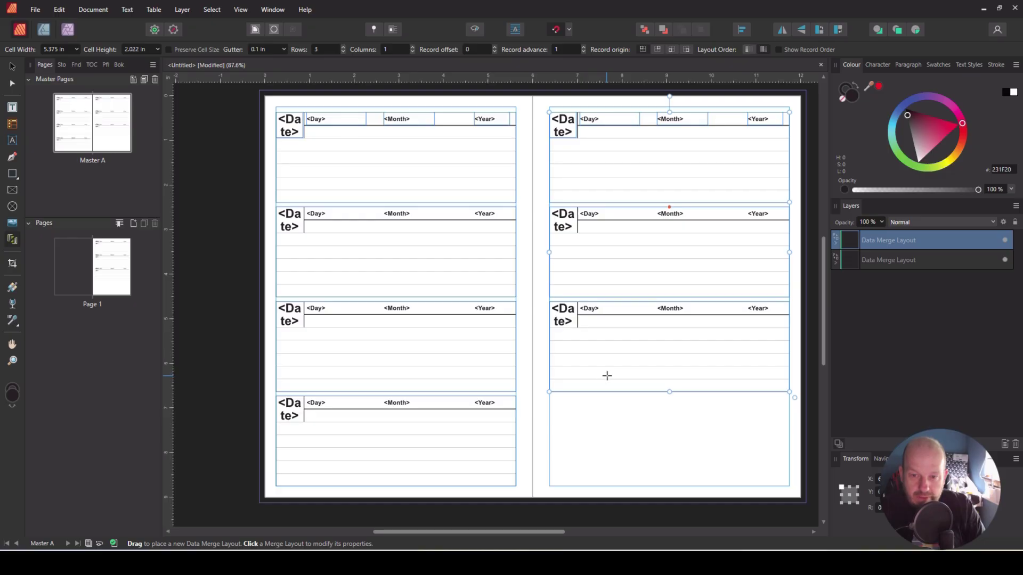
Step: Duplicate the table inside the right-hand merge layout and move the copy into the empty space below the third row
click(836, 247)
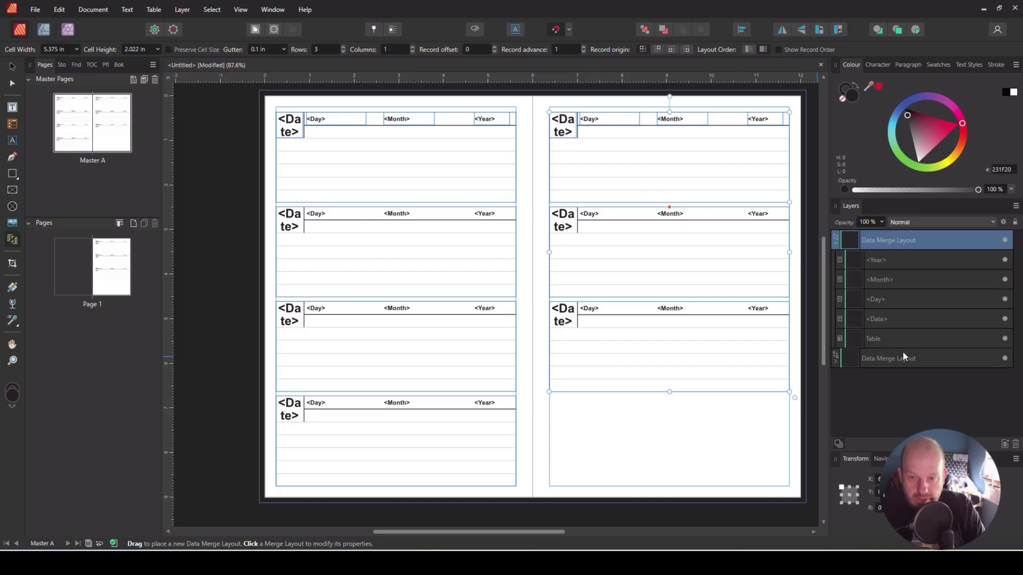
click(894, 338)
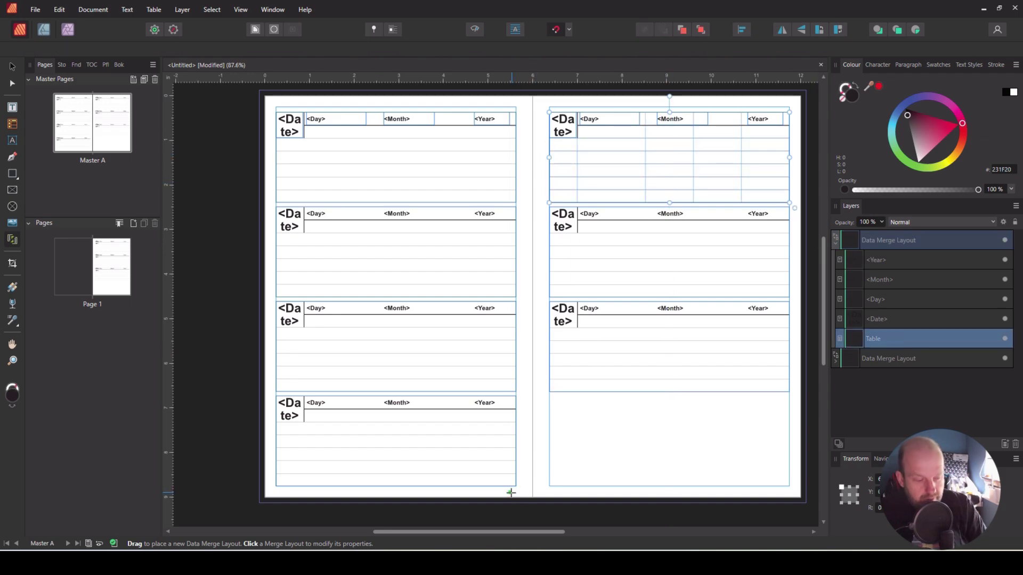
key(ctrl+j)
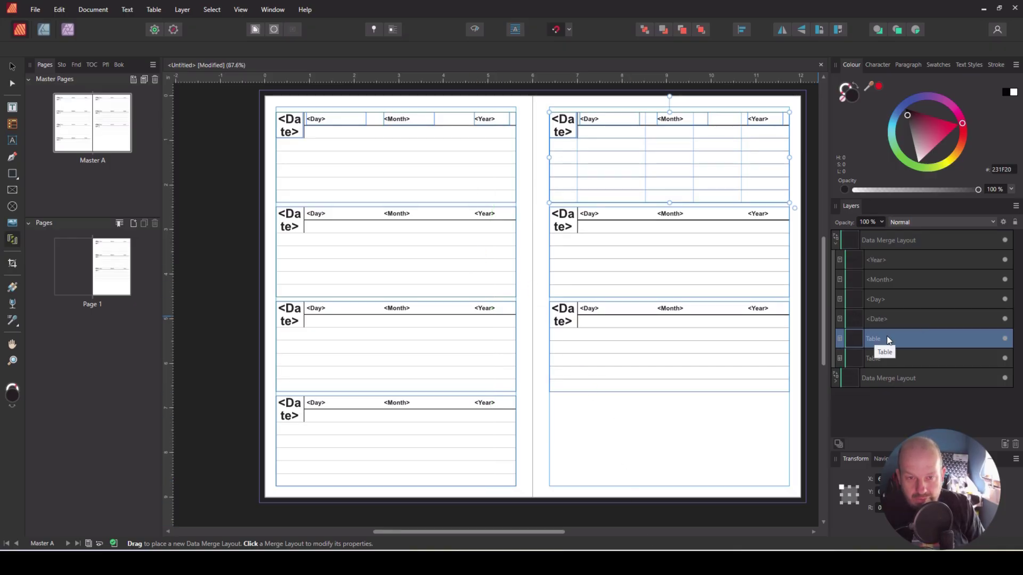
click(12, 67)
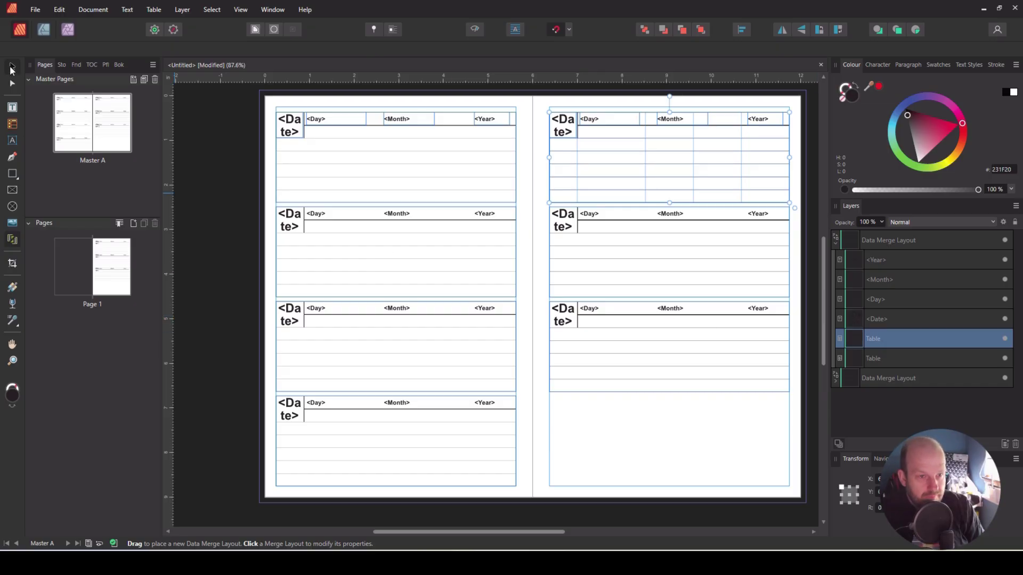
drag(667, 158, 706, 445)
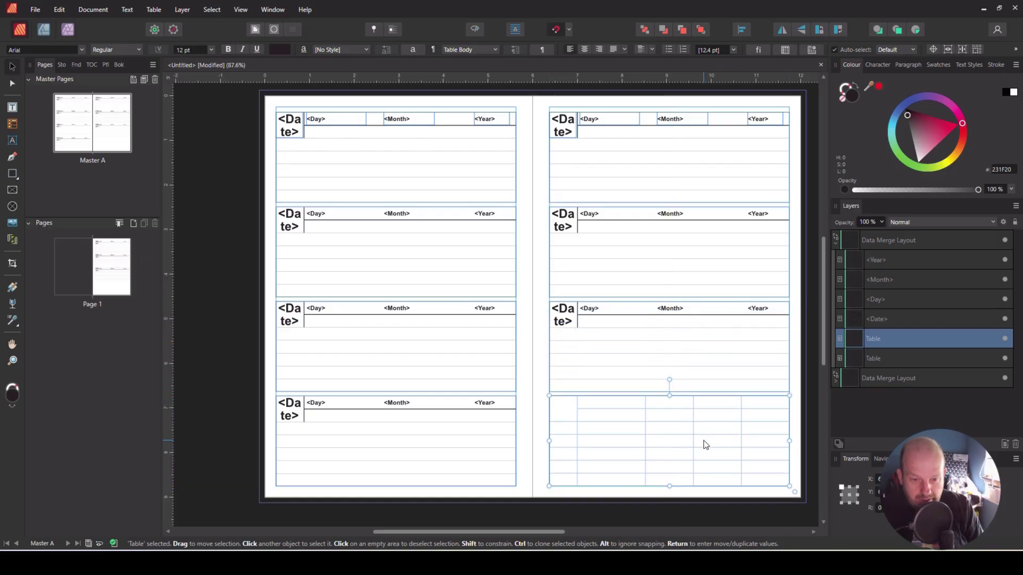
key(ctrl+z)
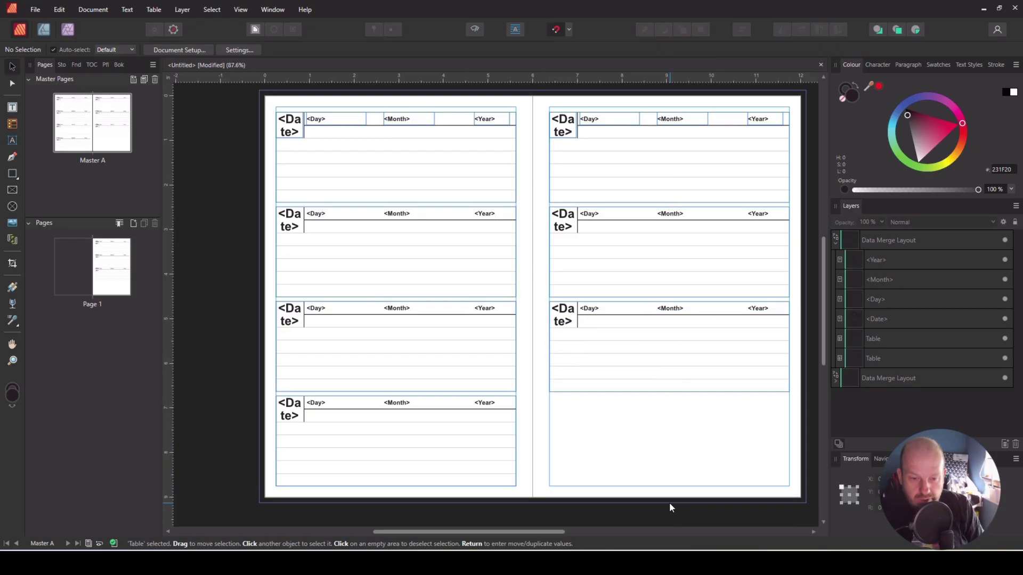
Step: Take the copied table out of the data merge layout and put it at the bottom of the layer stack
click(875, 344)
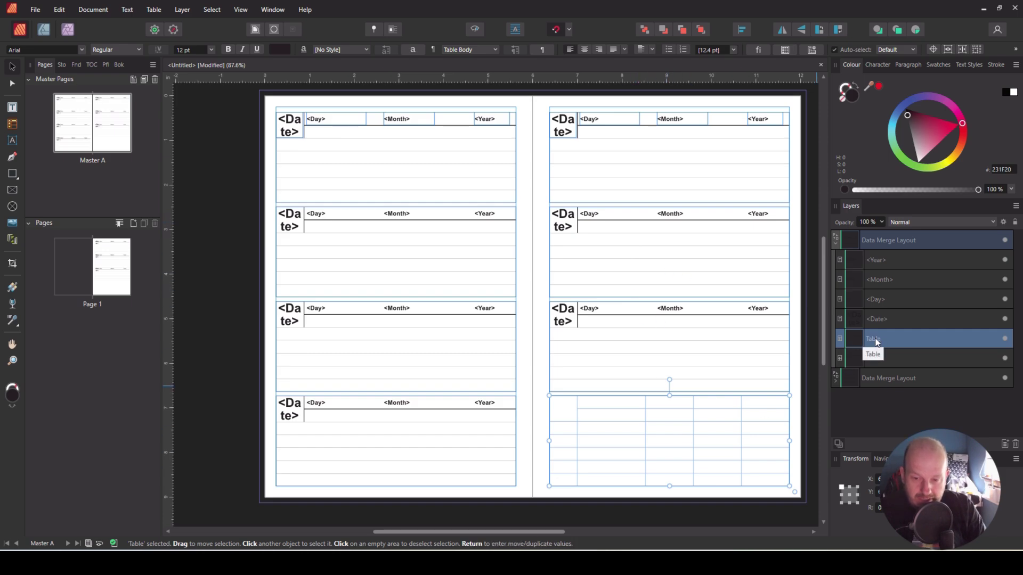
drag(876, 339, 837, 392)
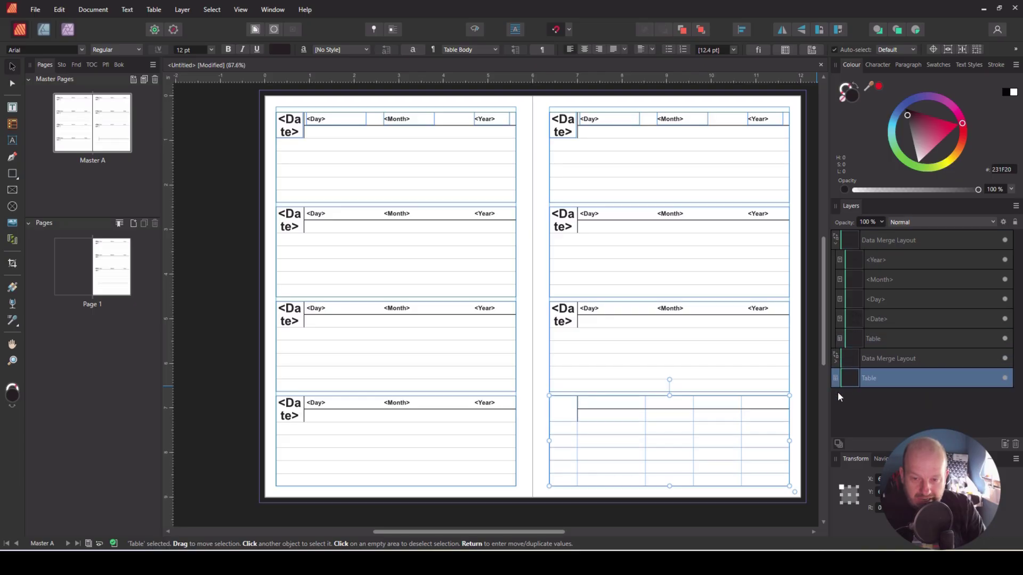
click(814, 443)
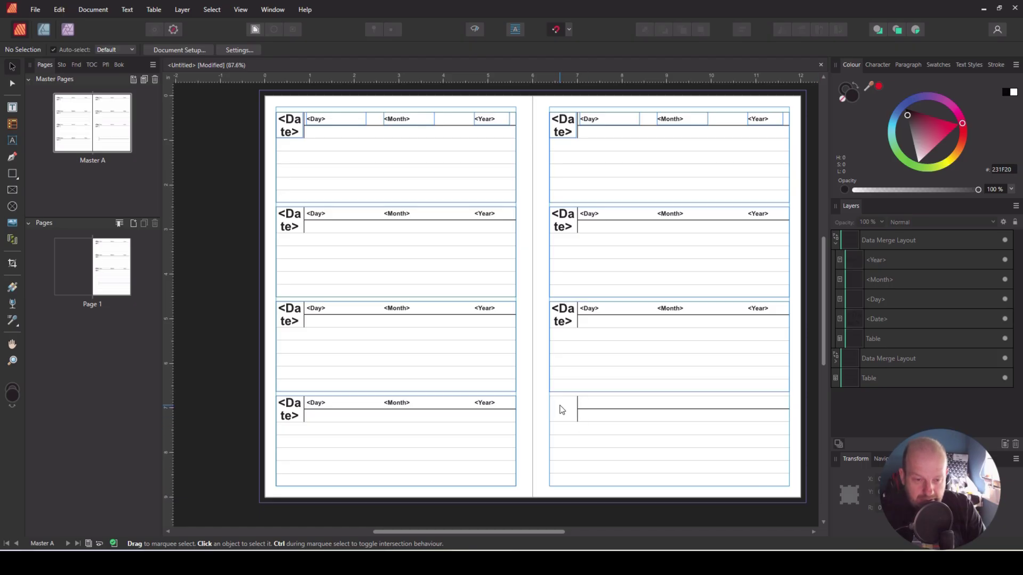
Step: Set the bottom border of cells B1 to E1 in the standalone table to 0.2 pt and close the table settings
click(594, 406)
double_click(594, 406)
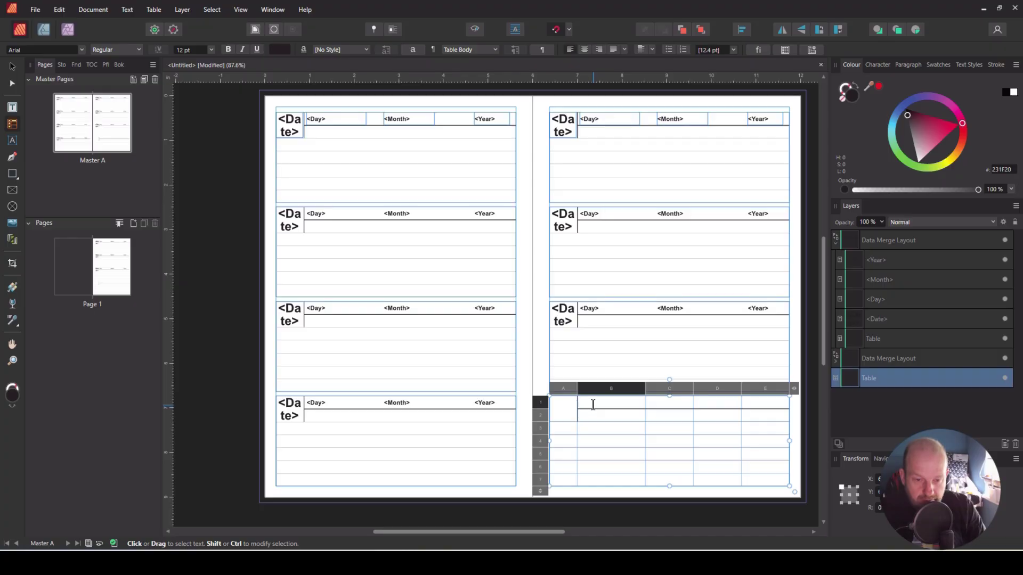
drag(592, 401, 764, 399)
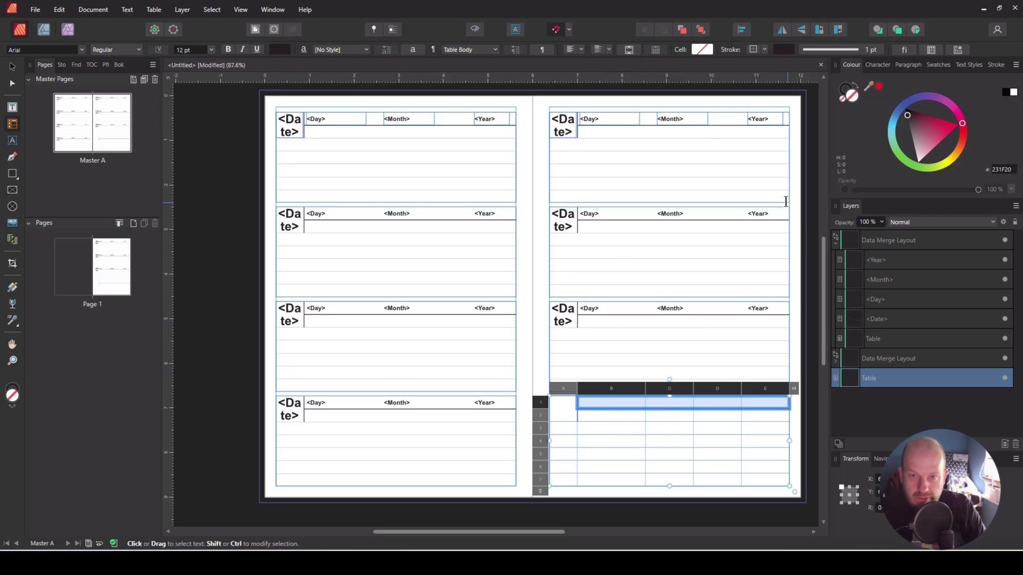
click(933, 51)
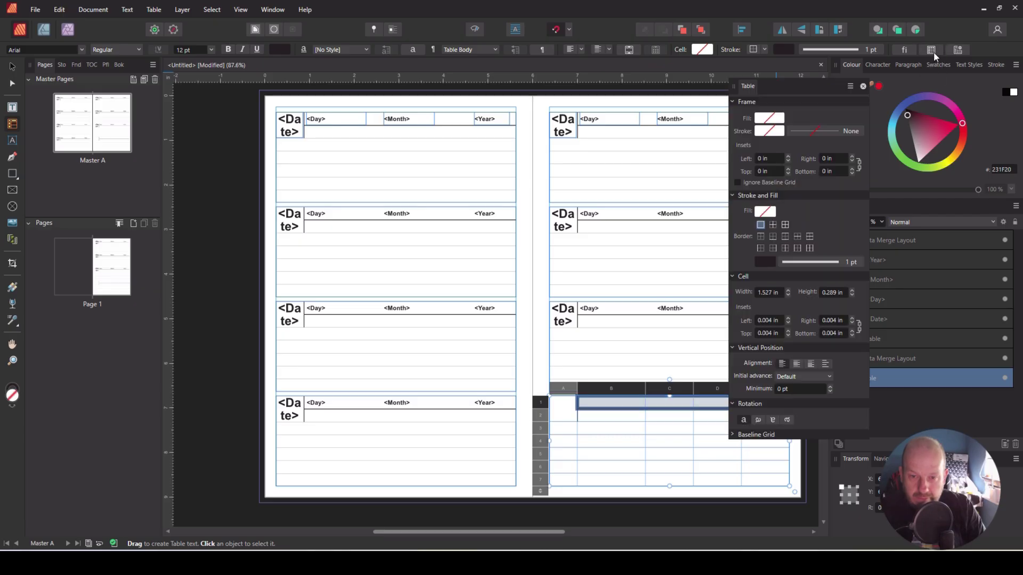
click(773, 238)
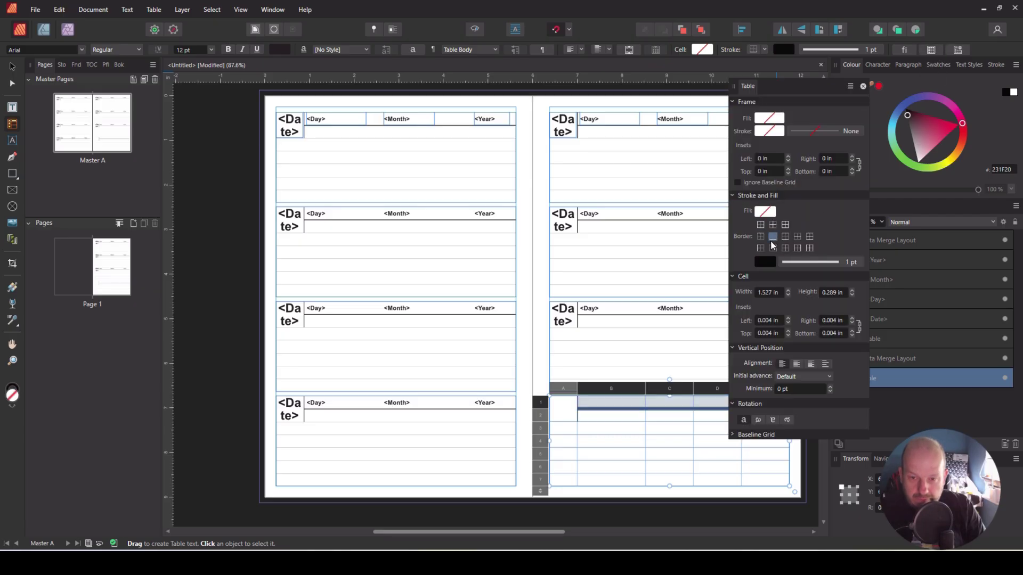
click(852, 263)
text(0.2)
key(Return)
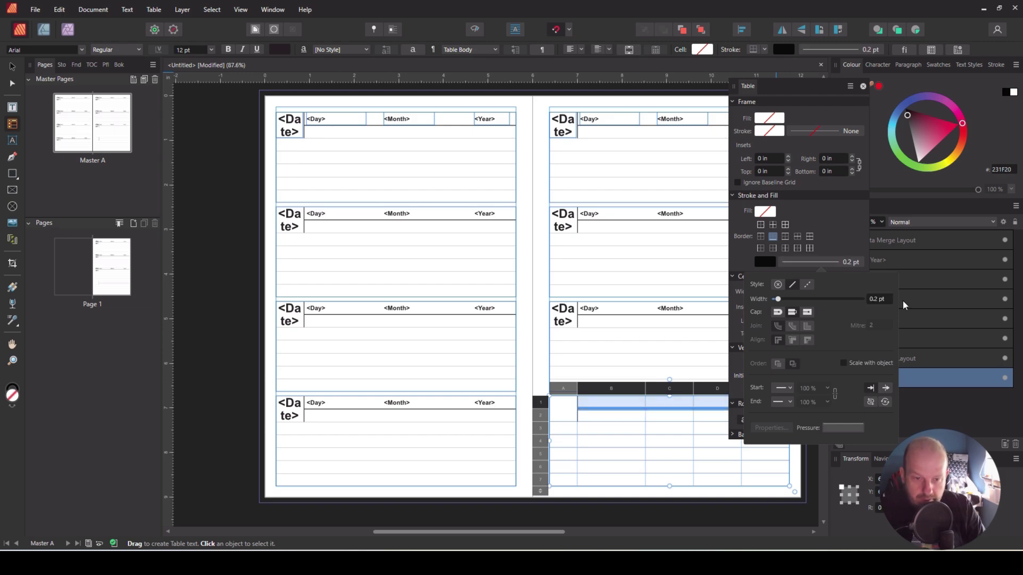
key(Escape)
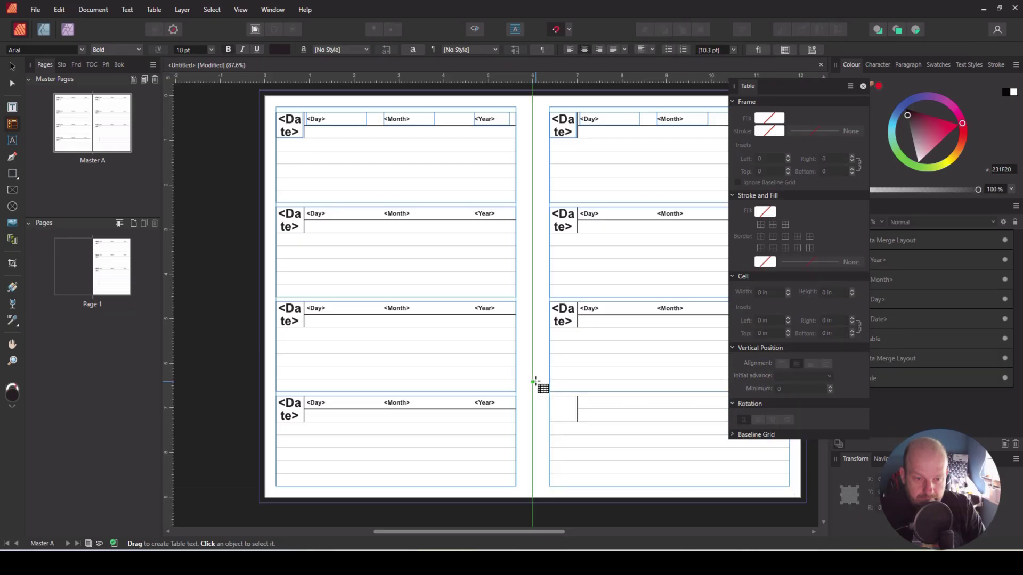
key(v)
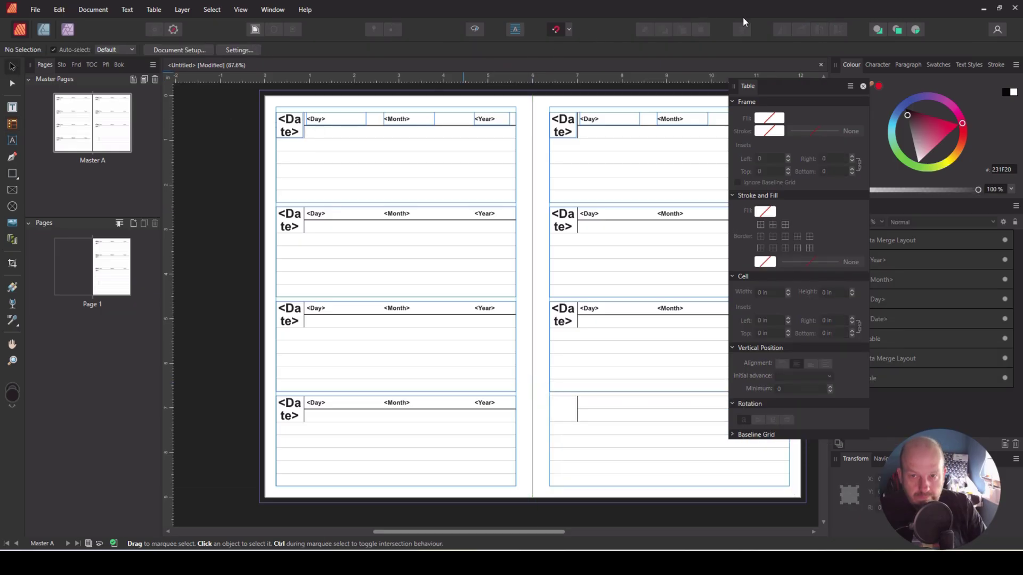
click(863, 86)
Step: Add a small text frame reading NOTES over the first column of the standalone table on the right-hand page
ctrl+scroll(605, 443, up, 5)
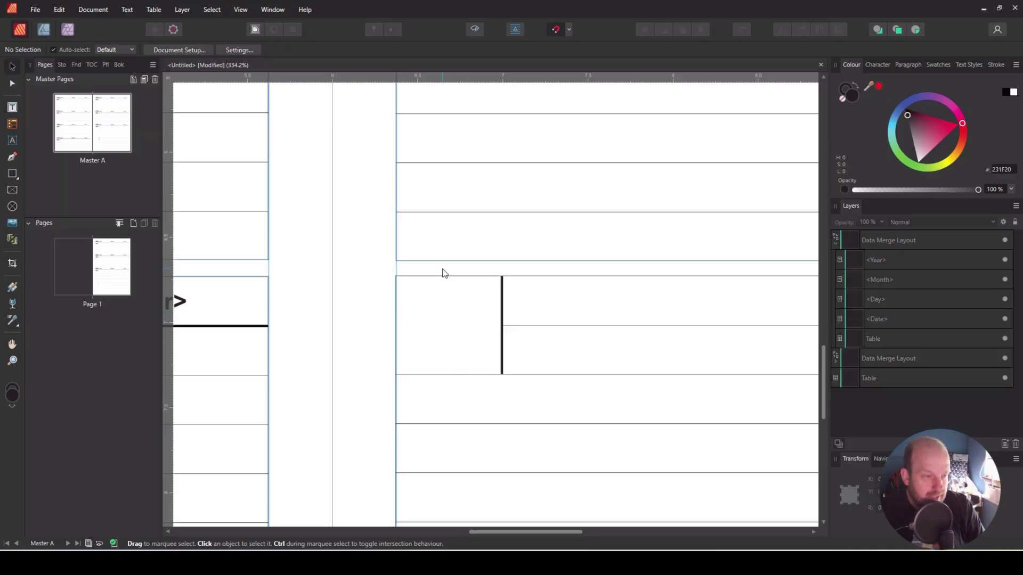
click(12, 108)
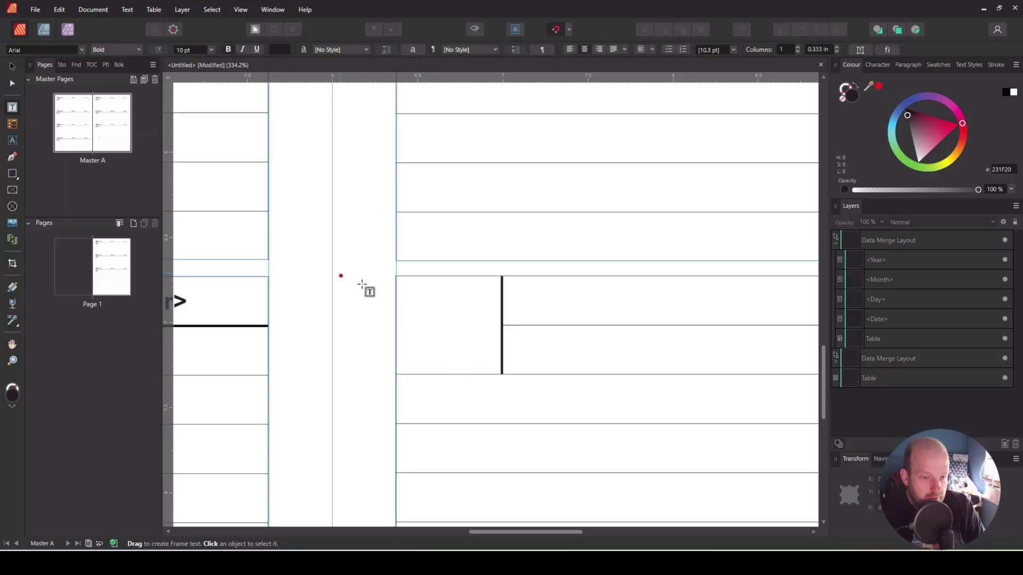
drag(380, 303, 493, 343)
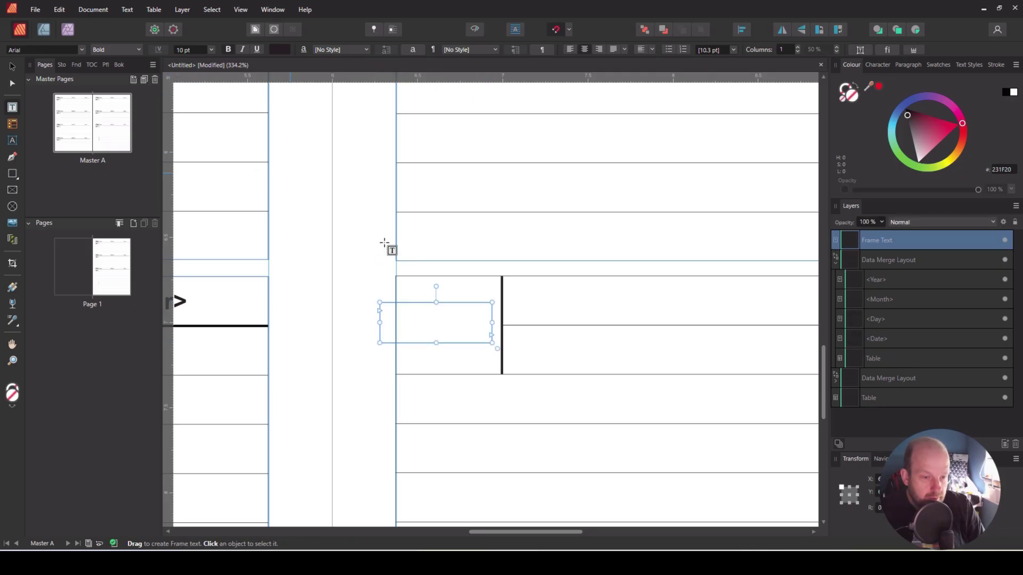
text(NOTES)
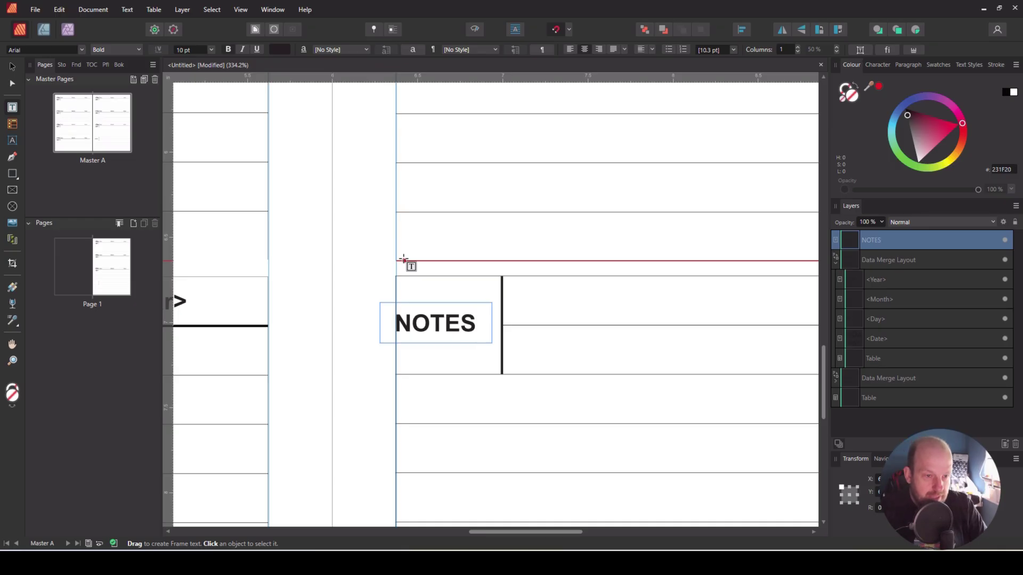
Step: Move the NOTES text frame to fit inside the standalone table's top-left cell area, aligned with the table's left edge, and deselect it
key(Escape)
drag(449, 330, 465, 333)
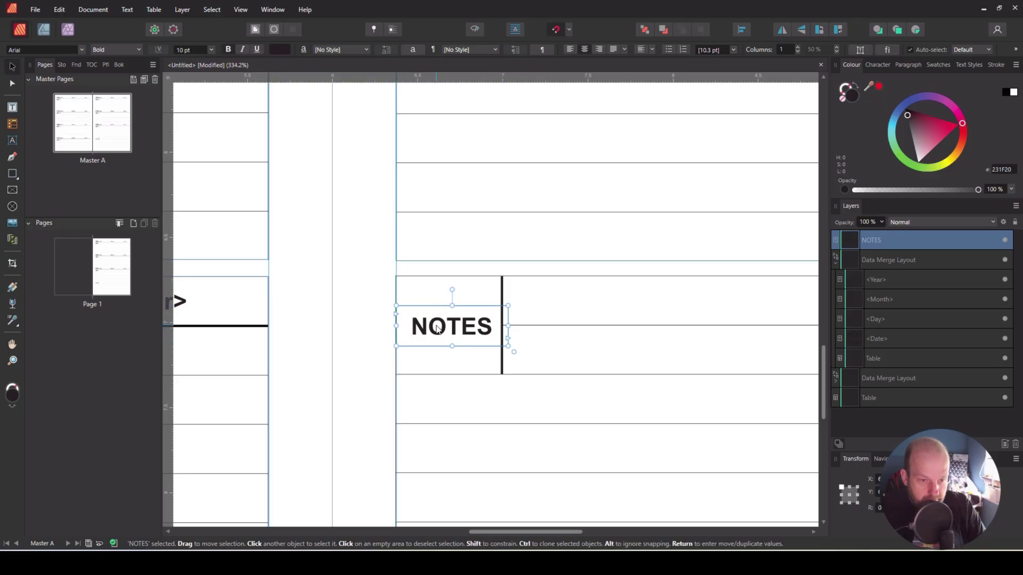
drag(452, 324, 451, 324)
click(298, 309)
scroll(341, 301, down, 6)
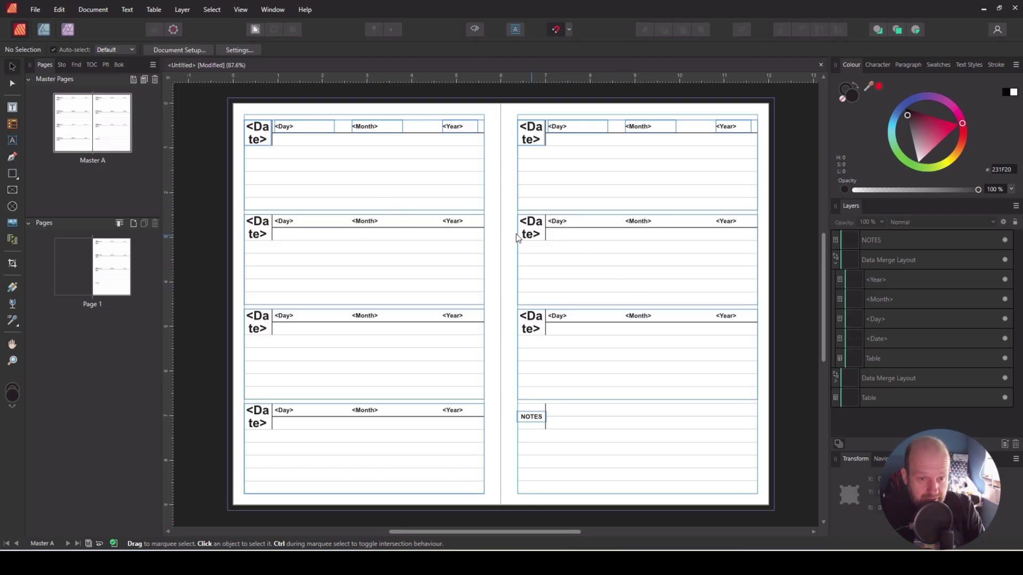
Step: Browse the saved templates in My Made Publisher Templates and dismiss the dialog without creating a document
click(36, 9)
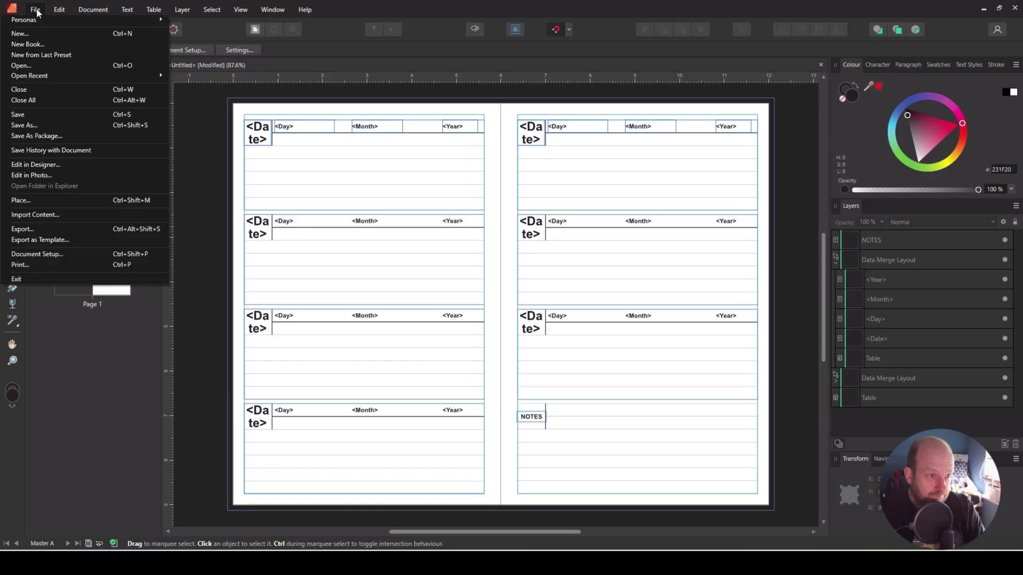
click(43, 9)
click(41, 9)
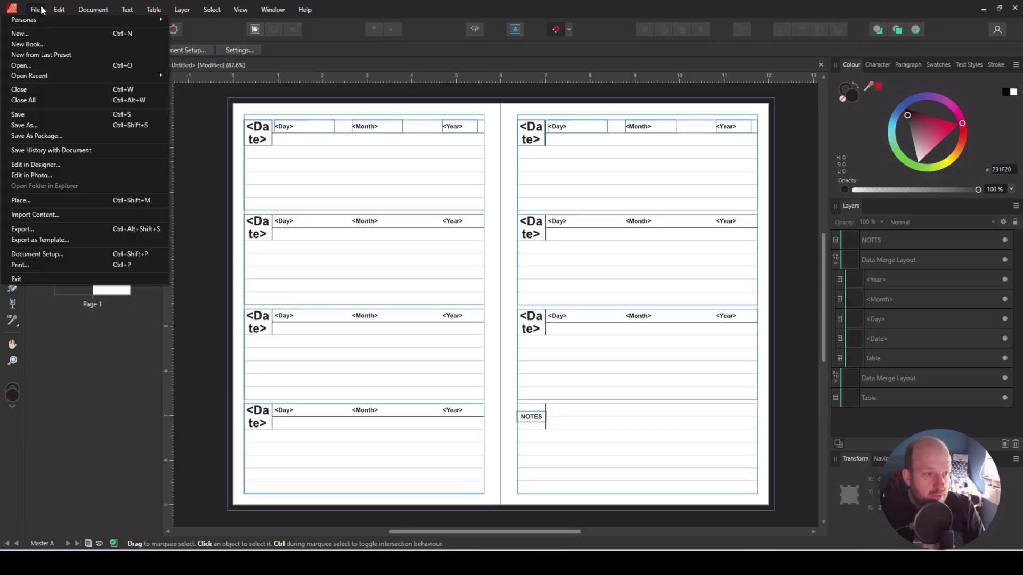
click(33, 33)
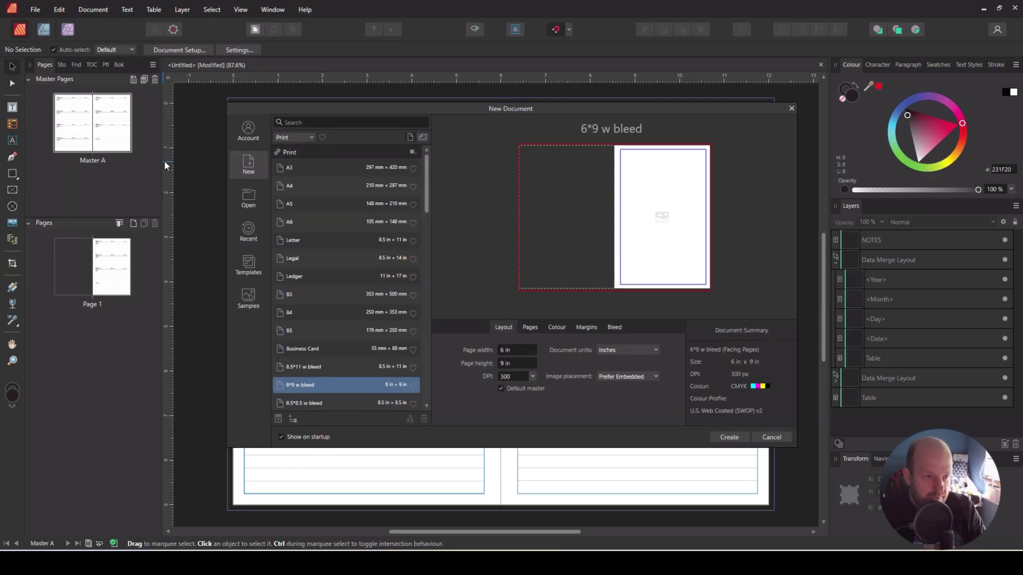
click(246, 270)
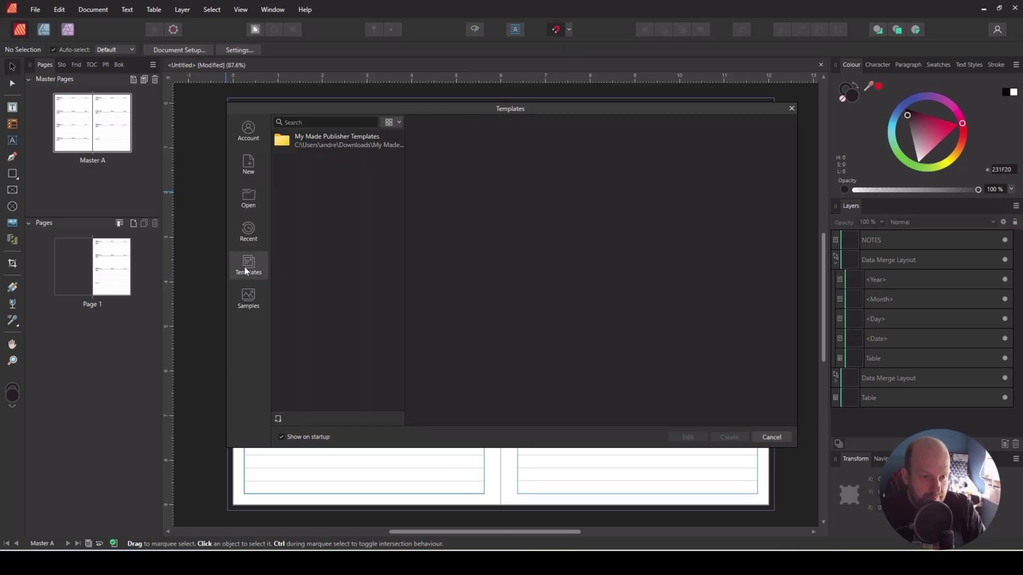
click(320, 142)
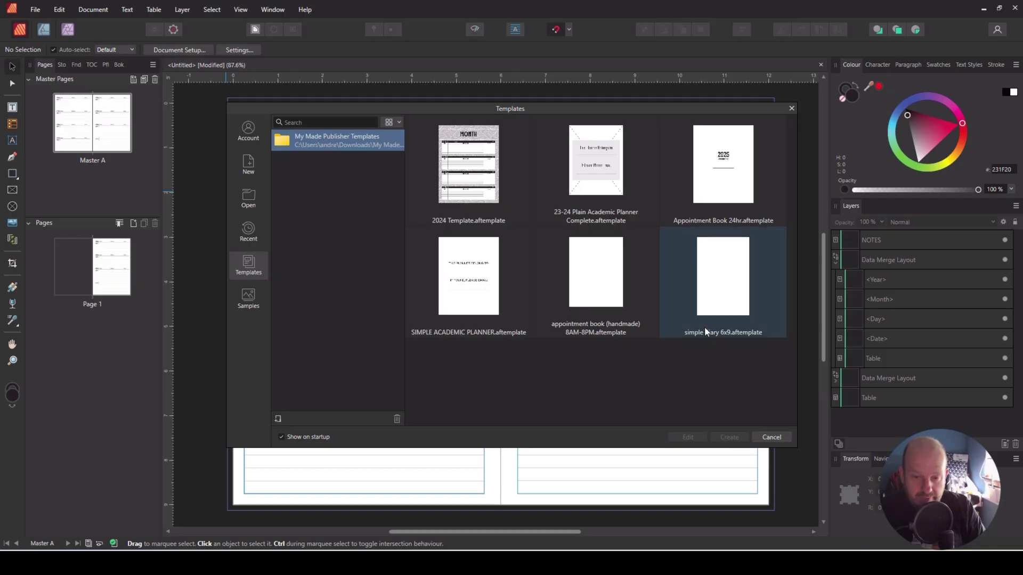
click(767, 437)
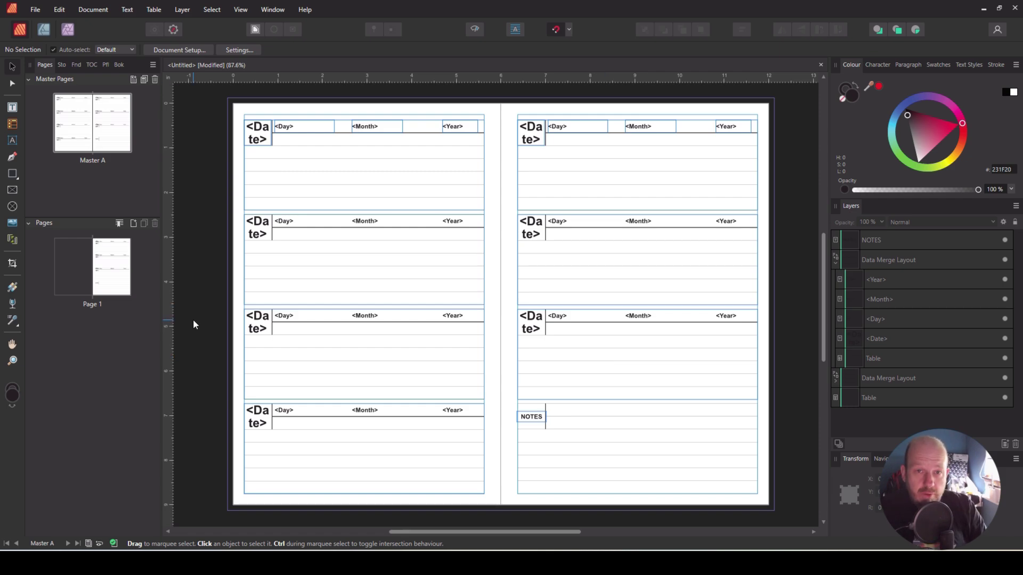
Step: Add two pages based on Master A after page 1 and clear the master from page 1
right_click(109, 277)
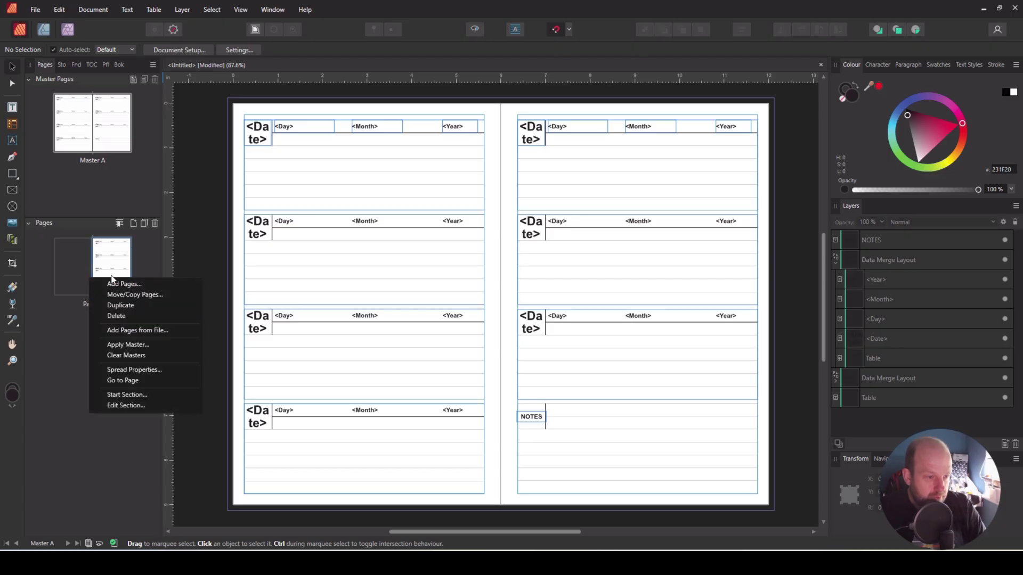
click(112, 284)
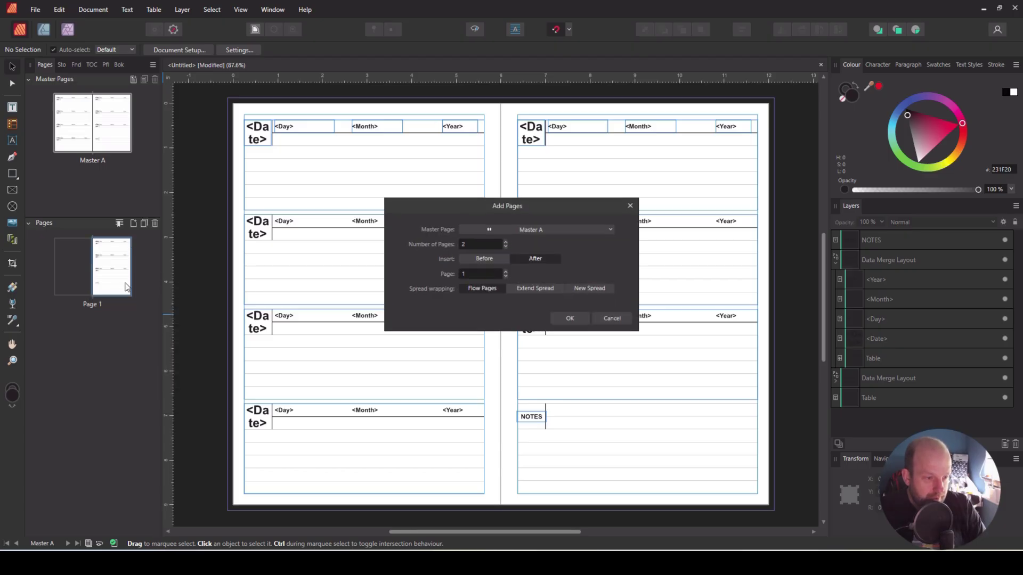
click(568, 318)
right_click(119, 273)
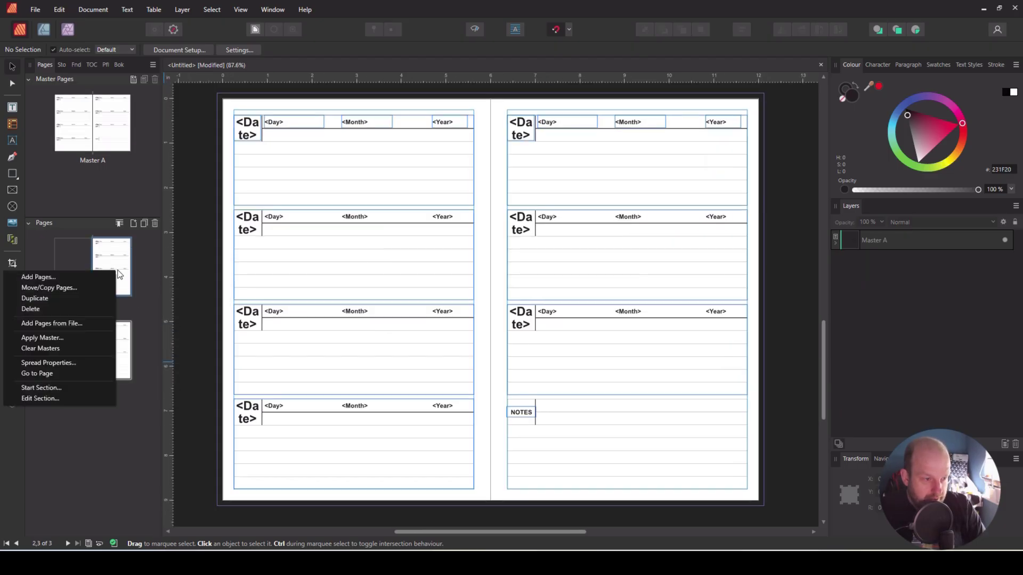
click(67, 349)
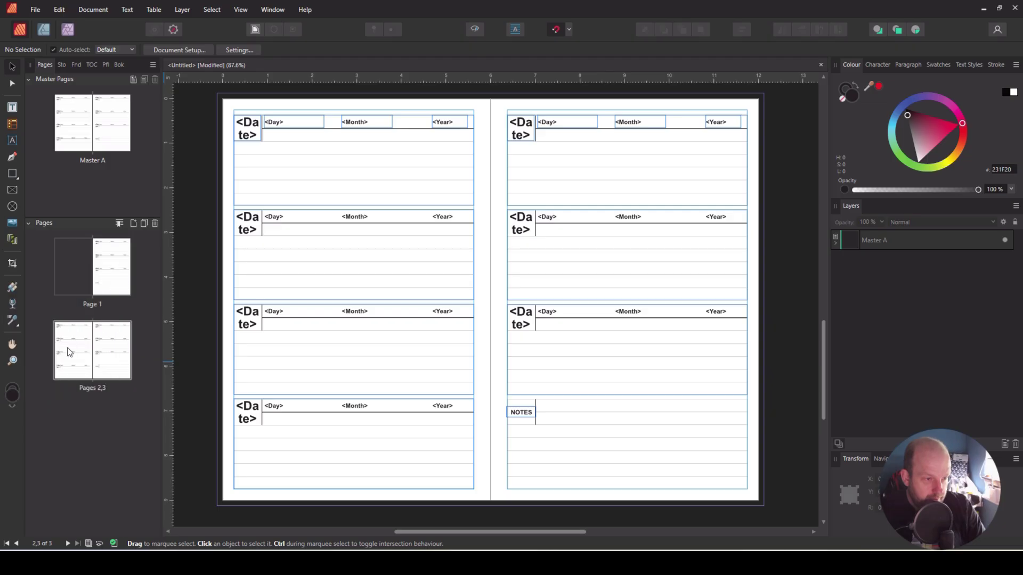
Step: Set the data merge to repeat over pages 2 to 3, generate the merged document and close the Data Merge Manager
click(266, 11)
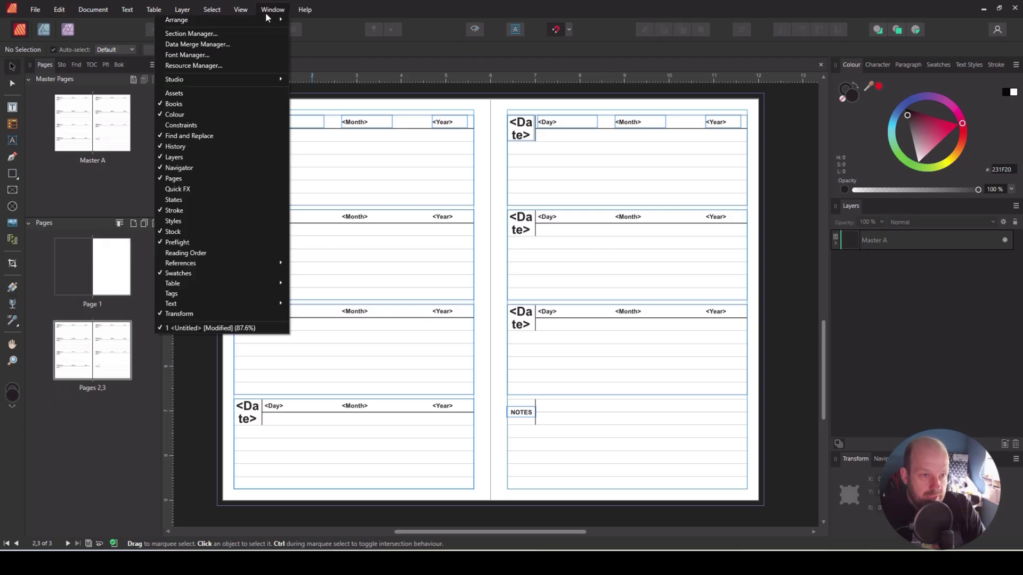
click(231, 43)
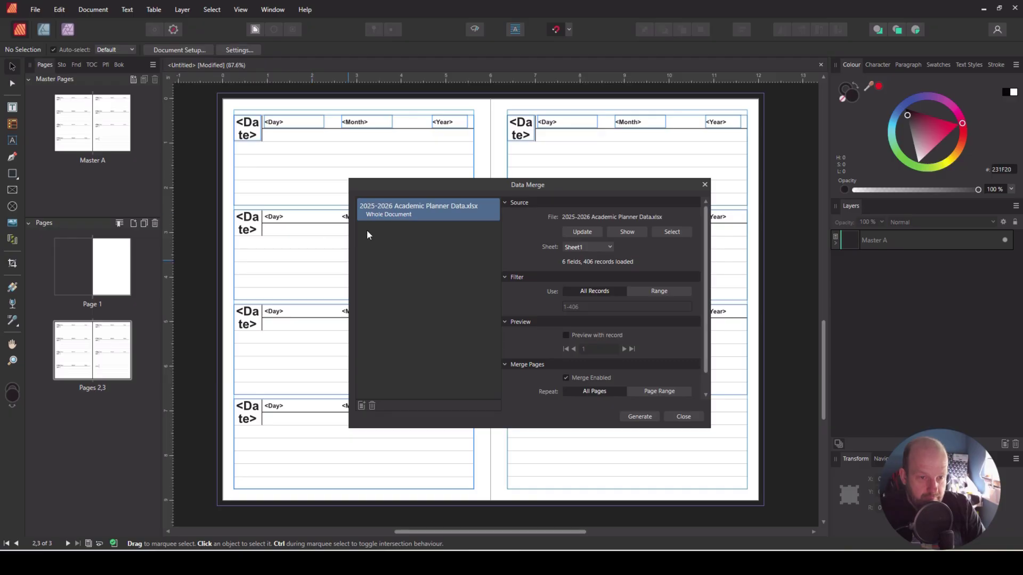
scroll(651, 305, down, 1)
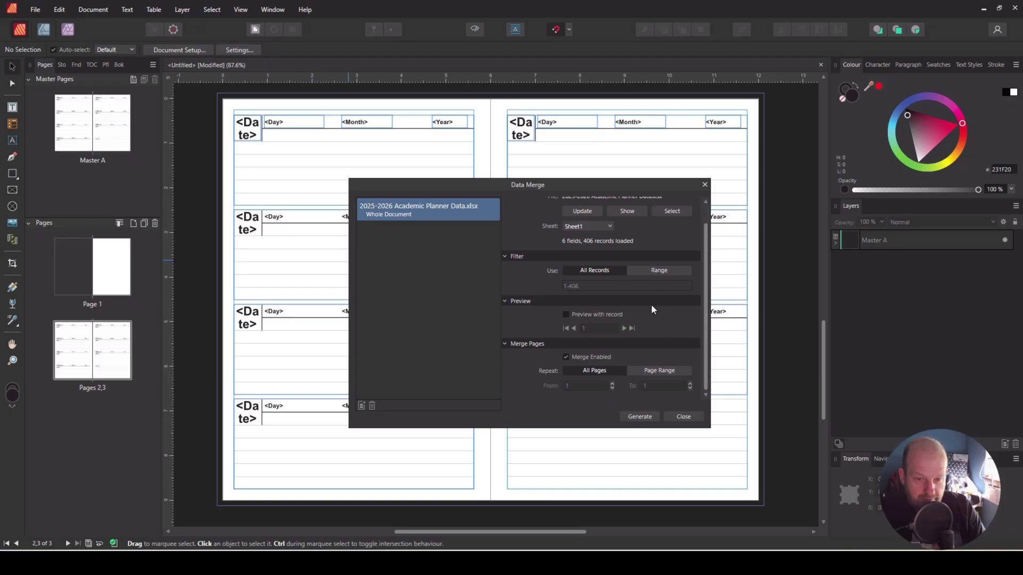
click(653, 376)
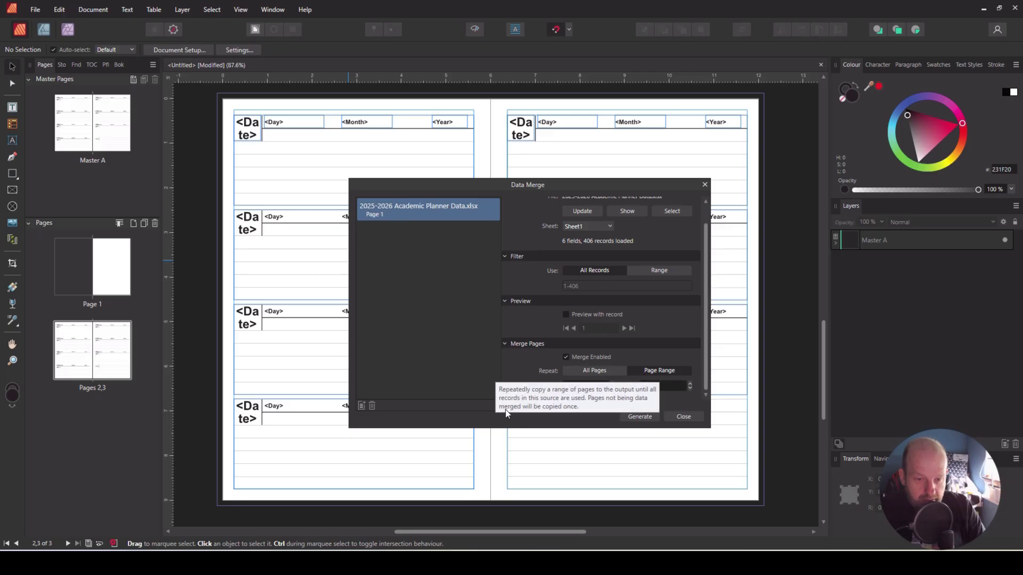
click(612, 384)
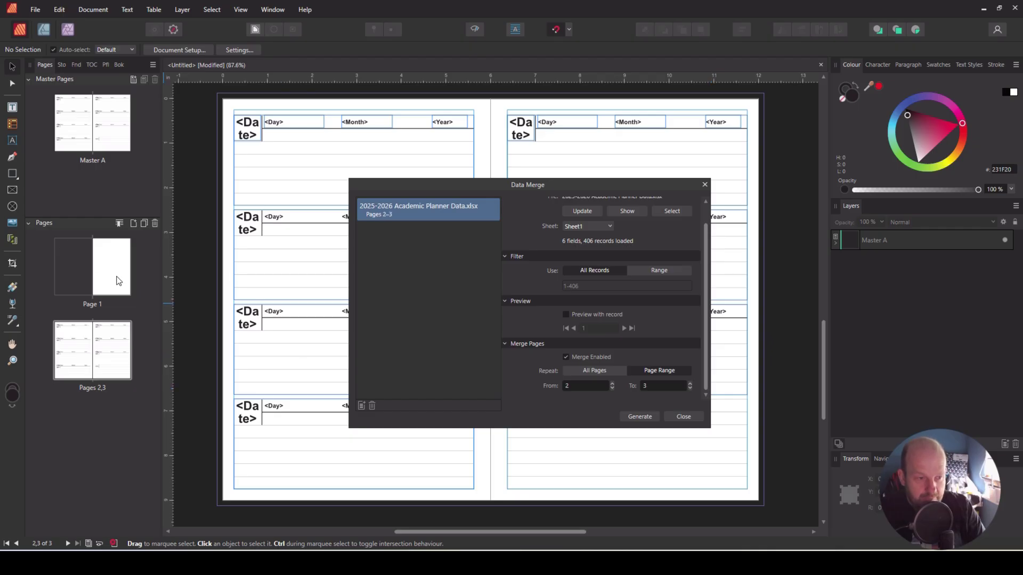
click(639, 415)
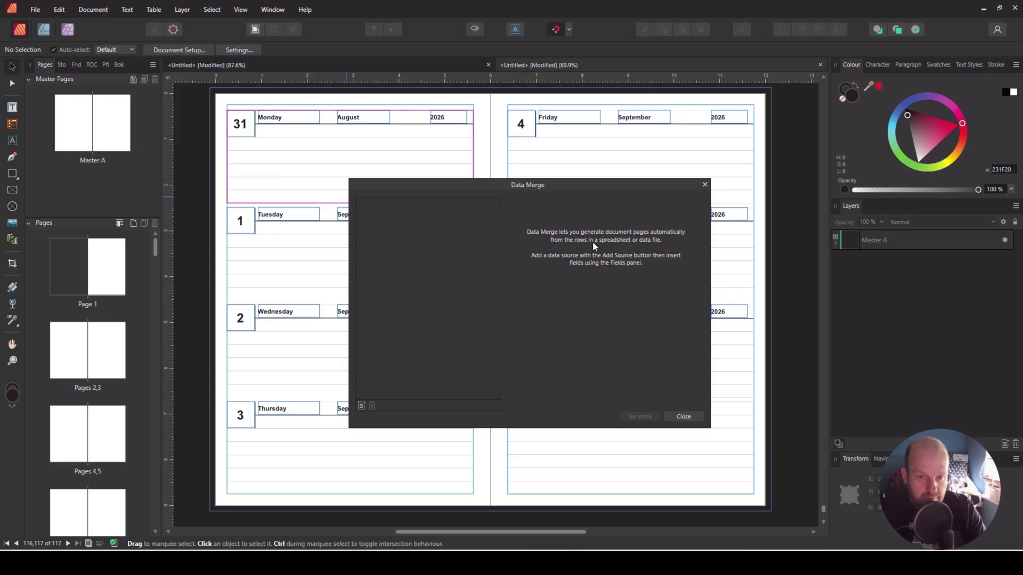
click(695, 414)
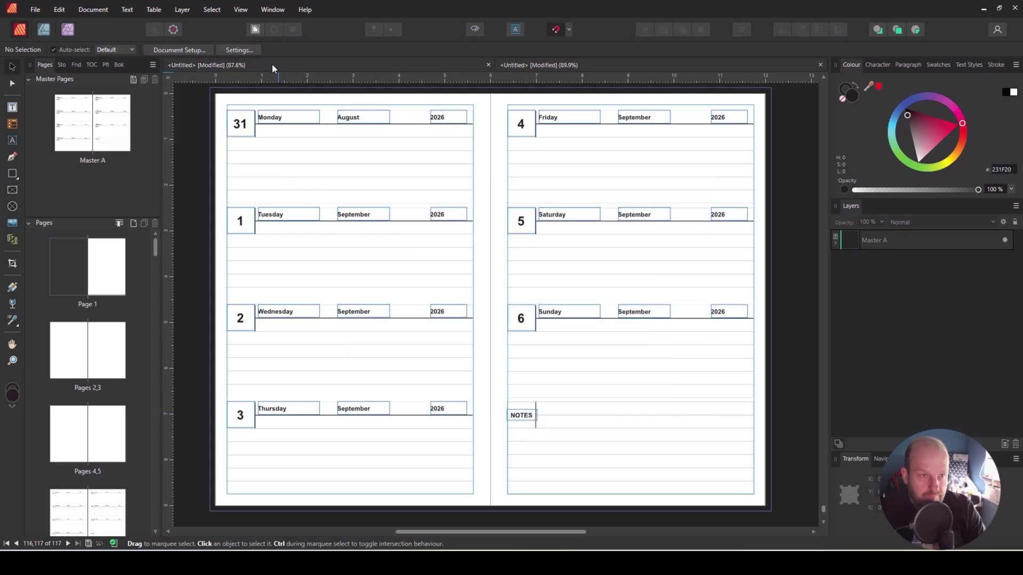
Step: Check the merged planner's weekly spreads and lines in Preview Mode, including pages 4,5, and close that document without saving
click(270, 10)
mouse_move(241, 10)
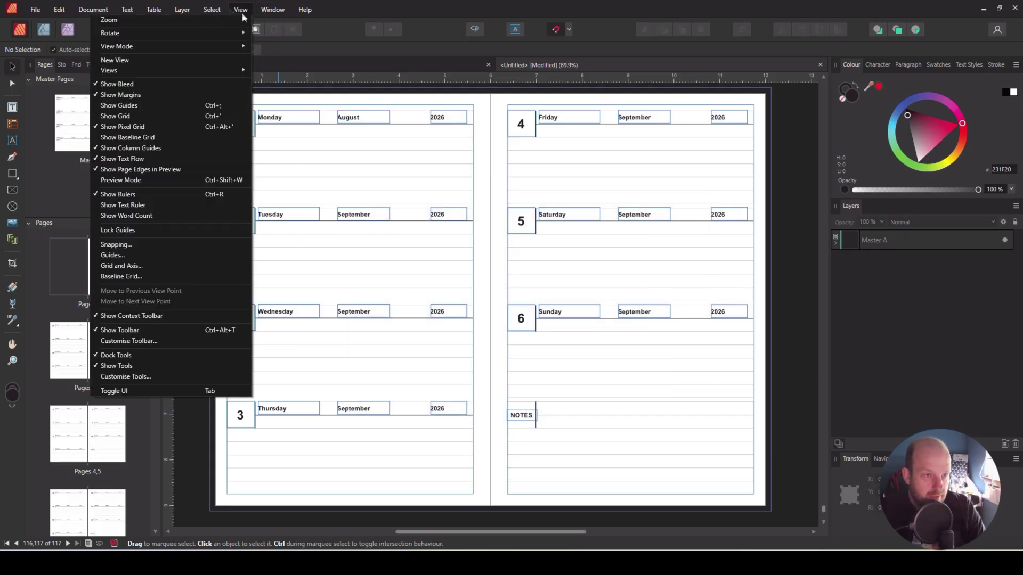
click(186, 180)
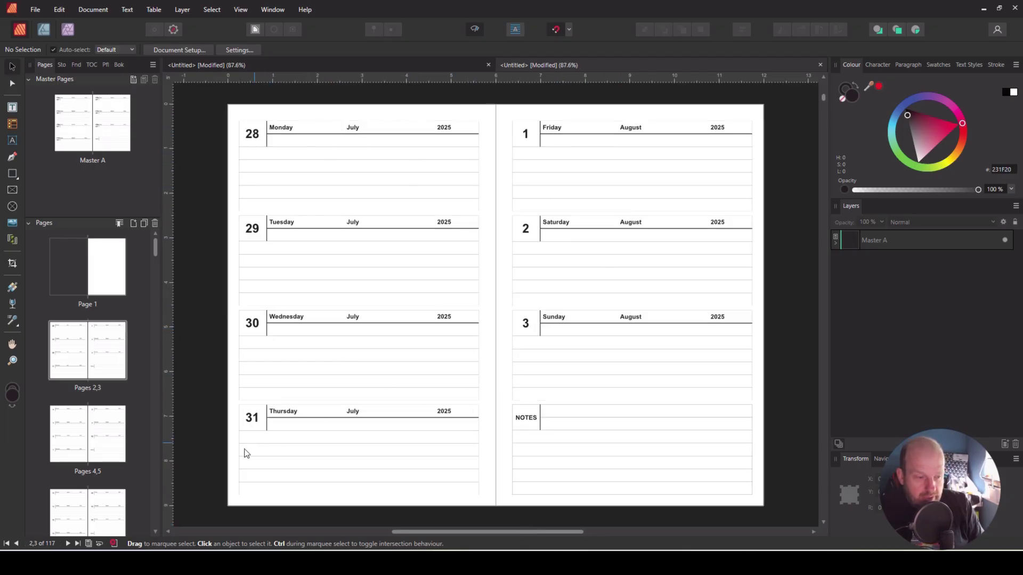
click(88, 451)
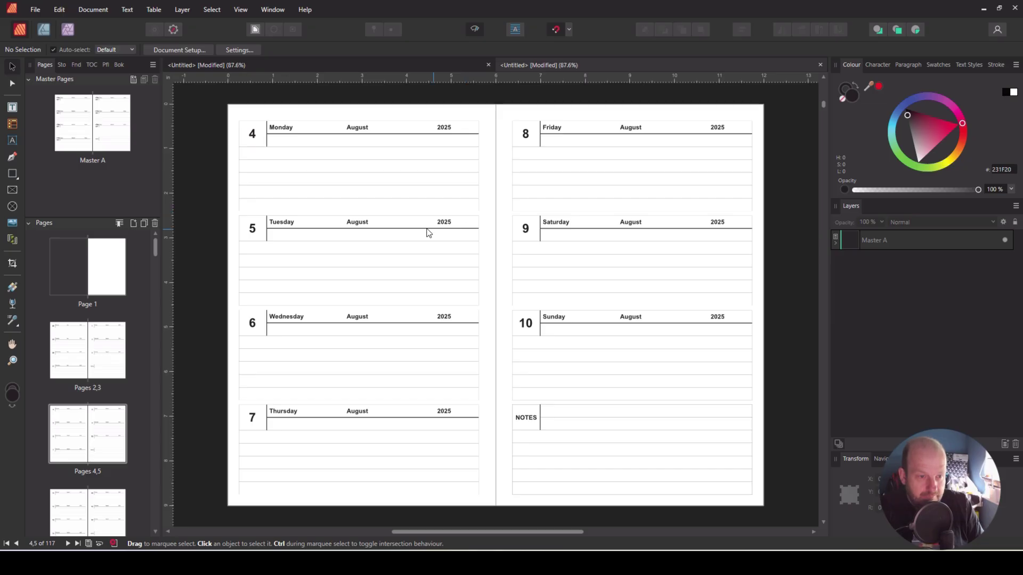
scroll(361, 201, up, 3)
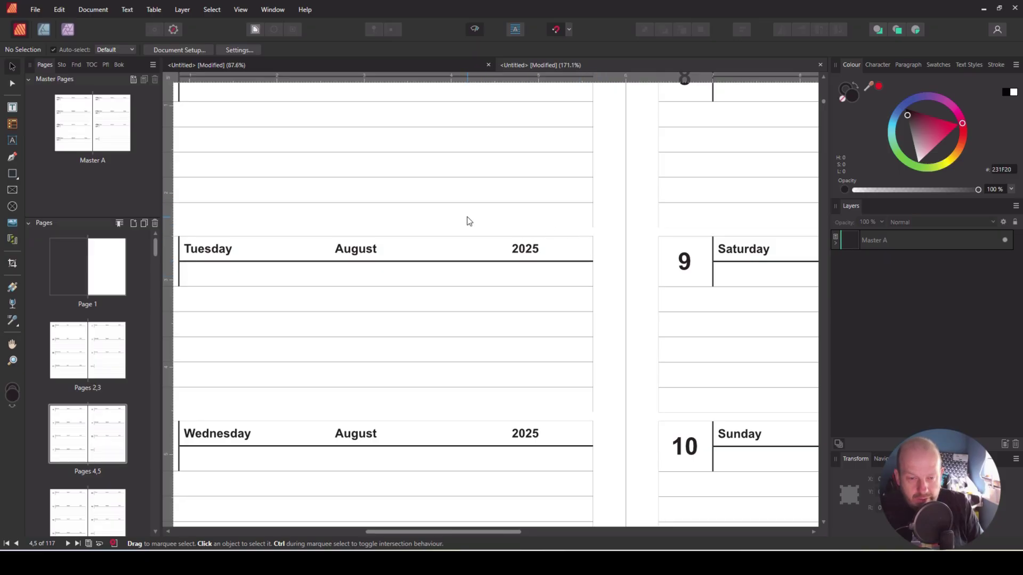
scroll(469, 221, down, 1)
scroll(468, 221, down, 1)
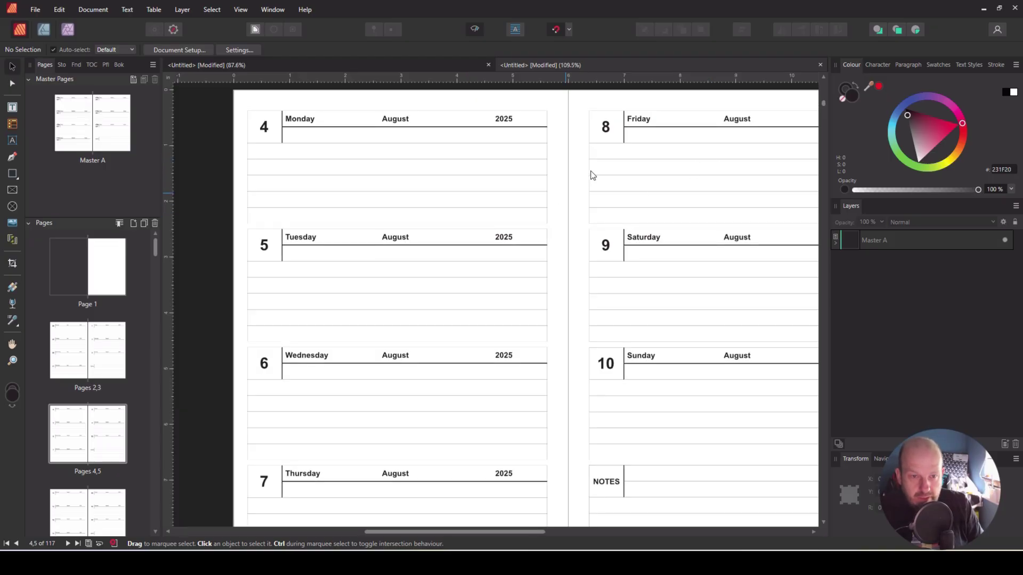
click(820, 64)
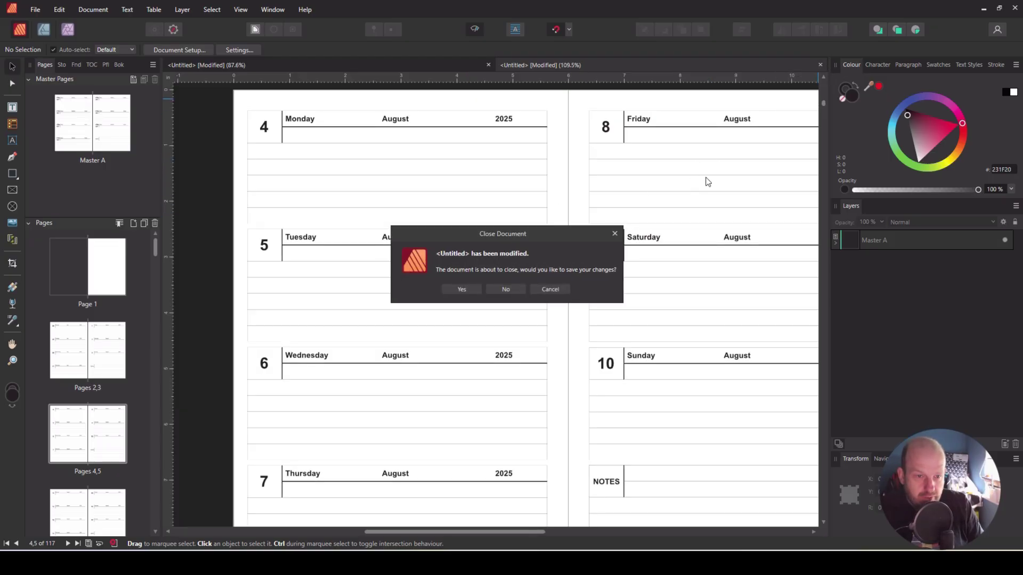
click(506, 290)
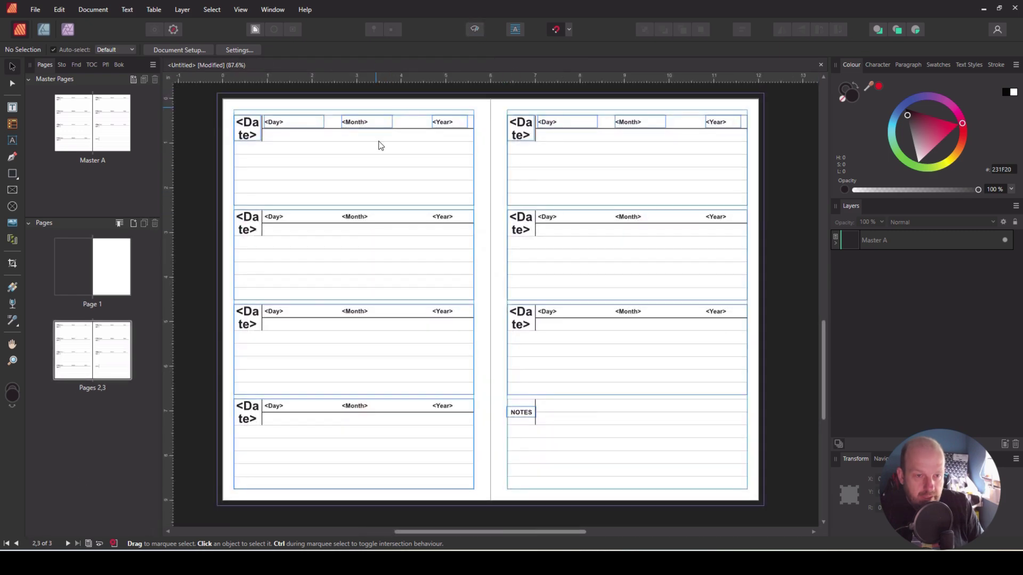
click(409, 169)
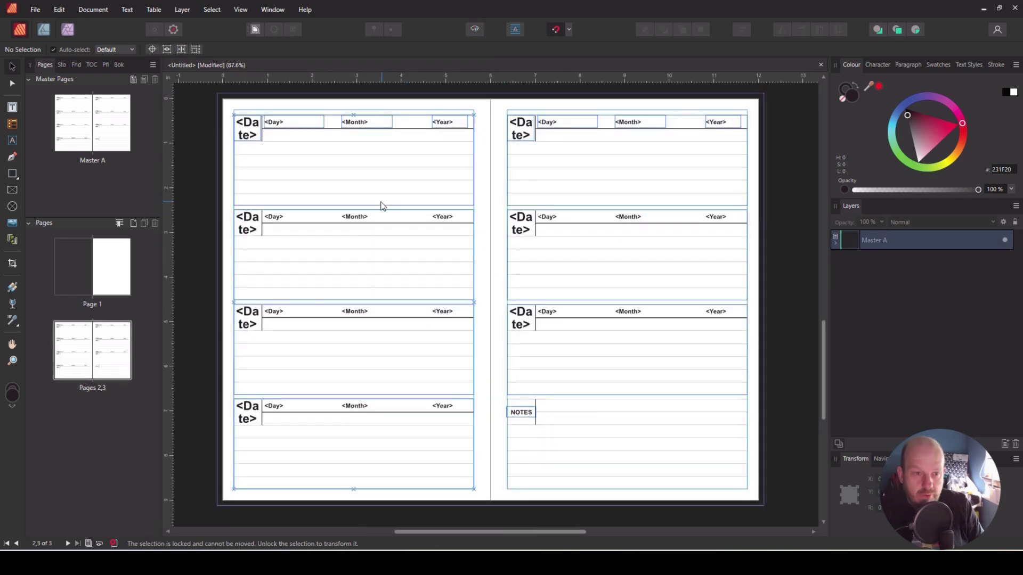
click(835, 242)
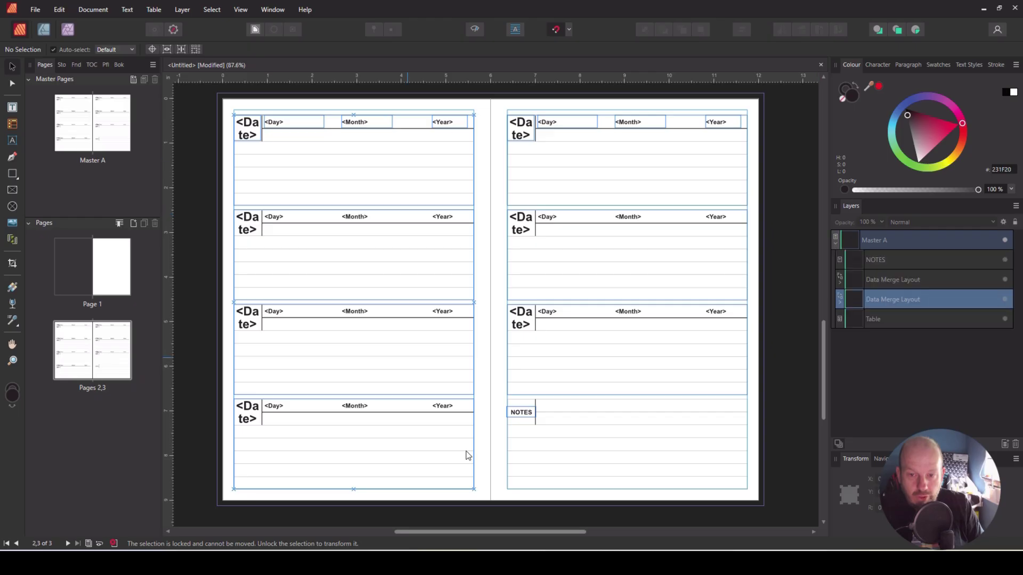
click(887, 318)
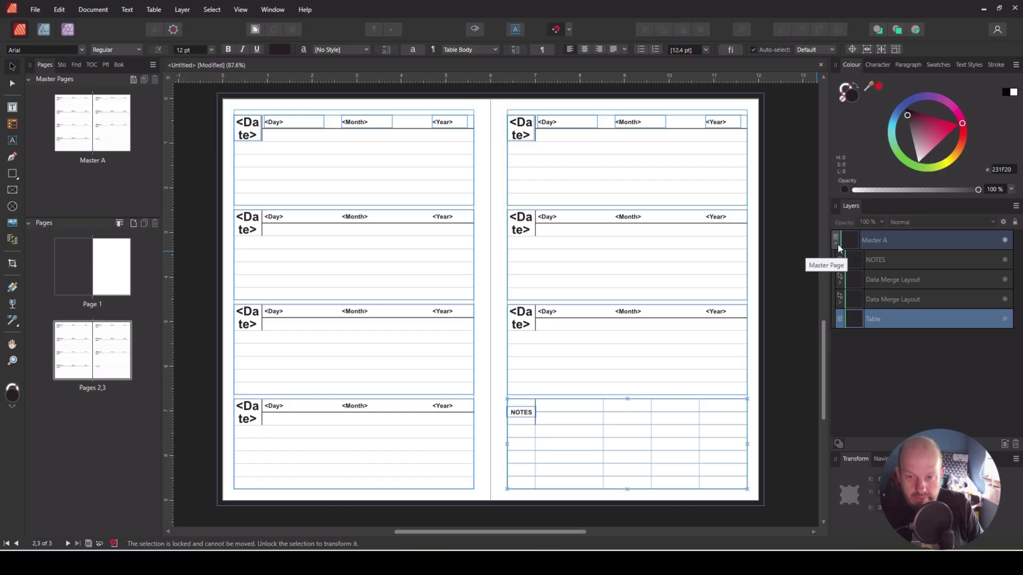
click(841, 283)
click(884, 377)
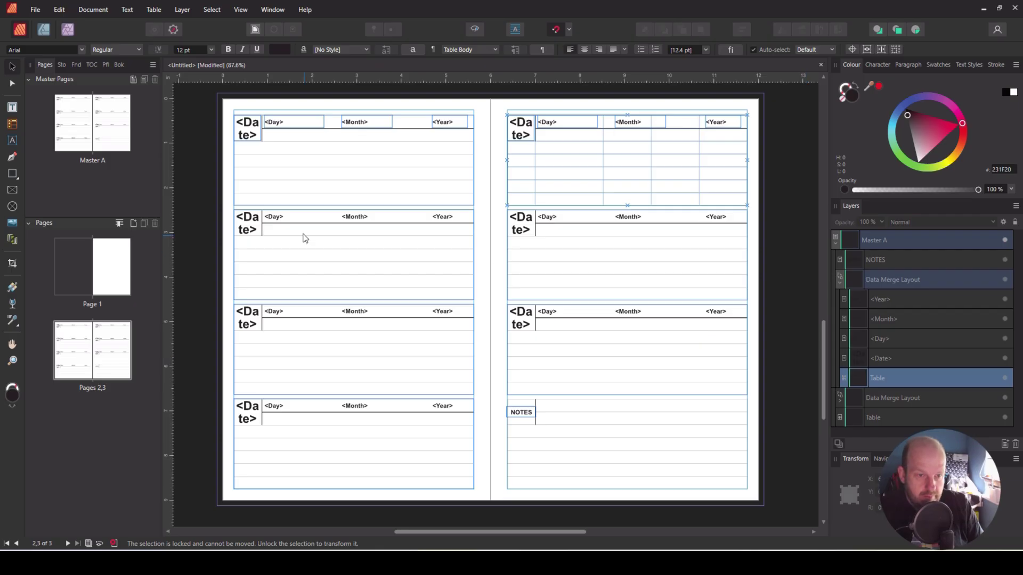
Step: On Master A, shorten the day table in the right-hand page's Data Merge Layout slightly by raising its bottom edge
double_click(96, 141)
click(877, 358)
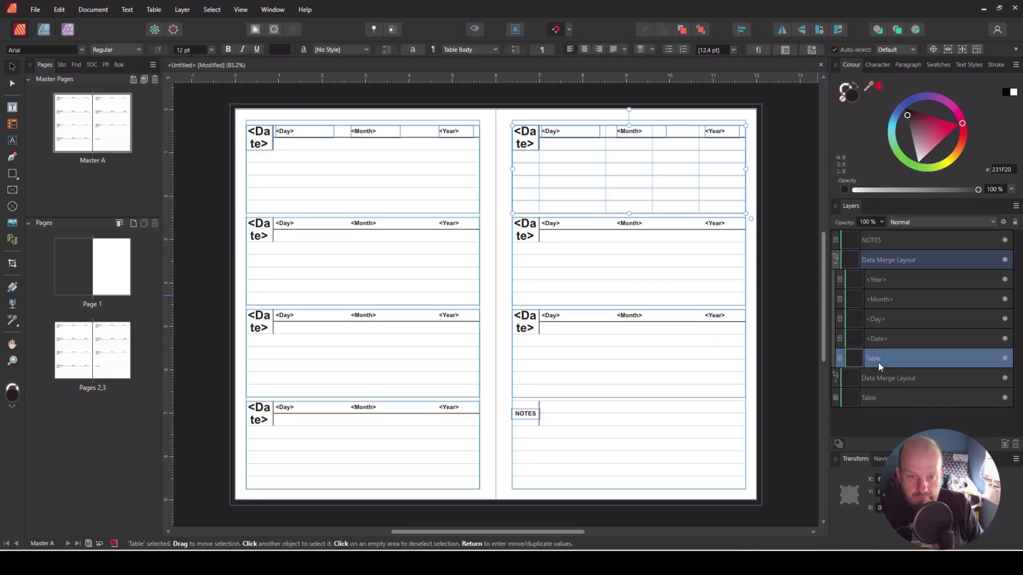
scroll(624, 185, up, 2)
scroll(628, 185, up, 1)
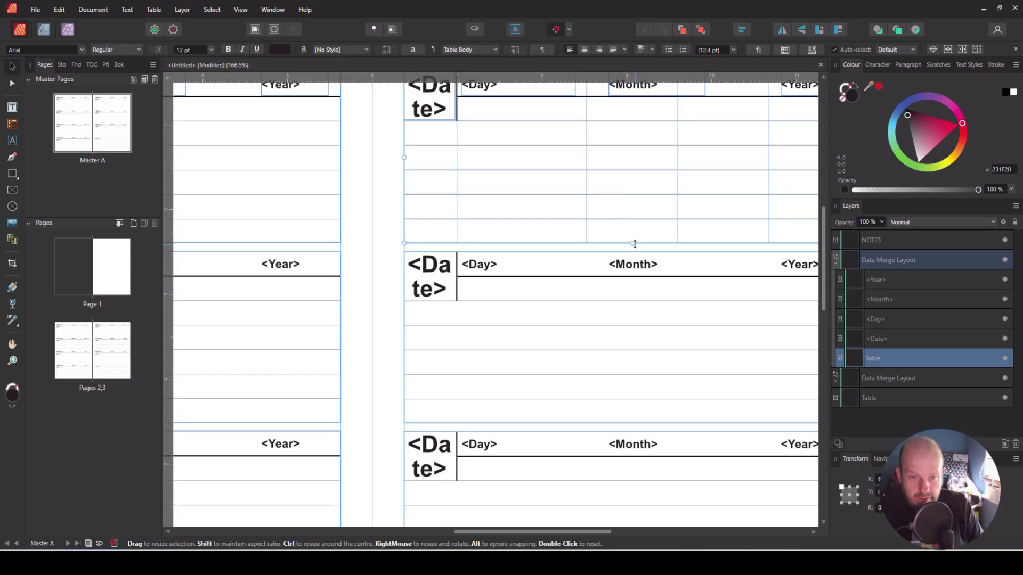
drag(631, 243, 631, 242)
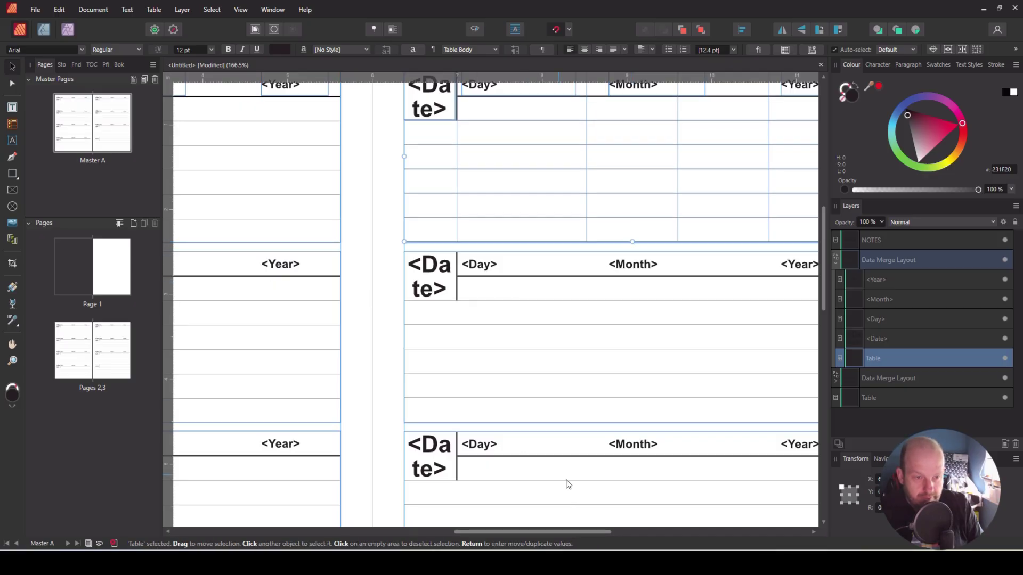
Step: Raise the bottom edge of the day table in the left-hand page's Data Merge Layout by the same slight amount
drag(587, 532, 397, 532)
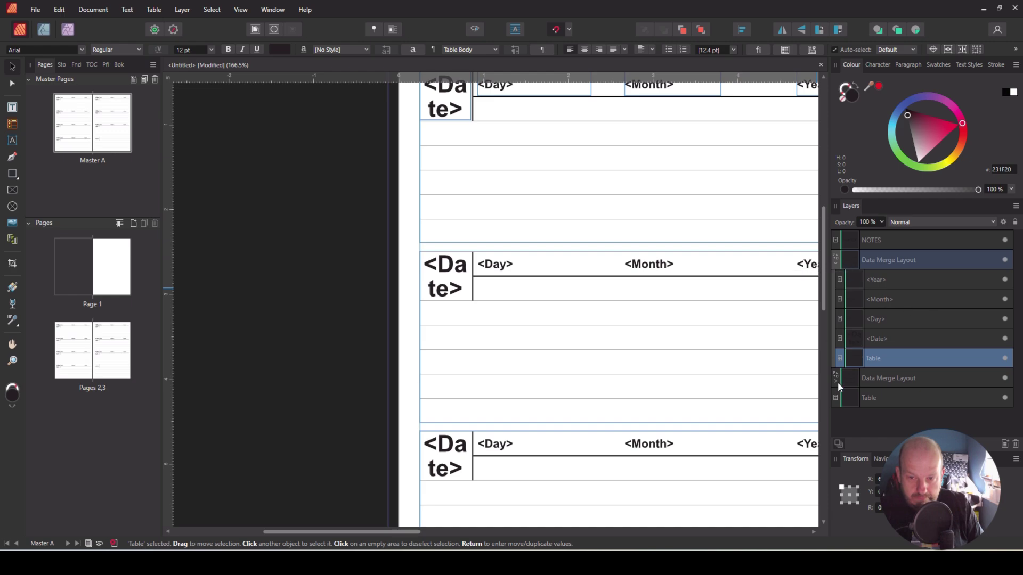
click(835, 261)
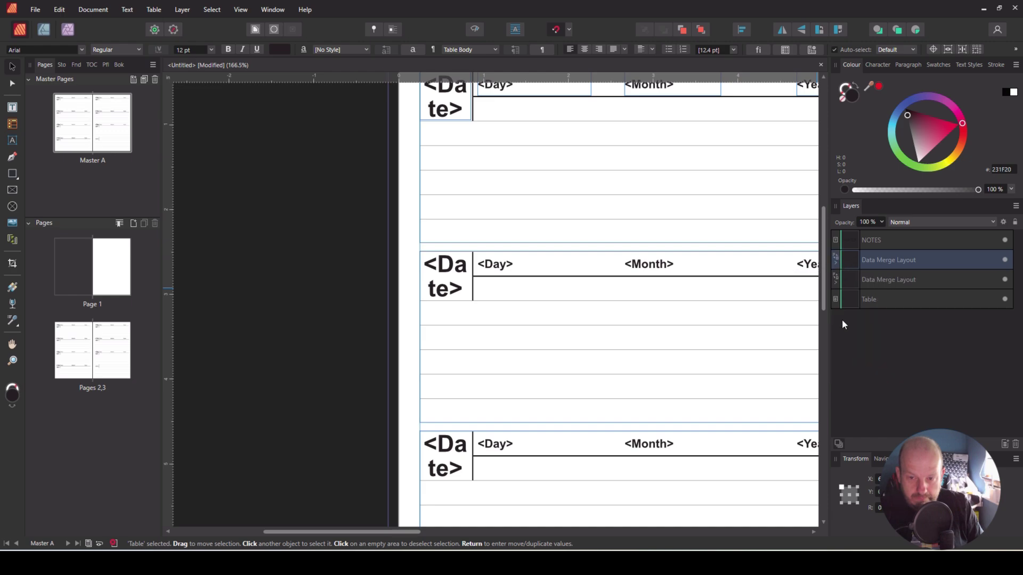
click(836, 280)
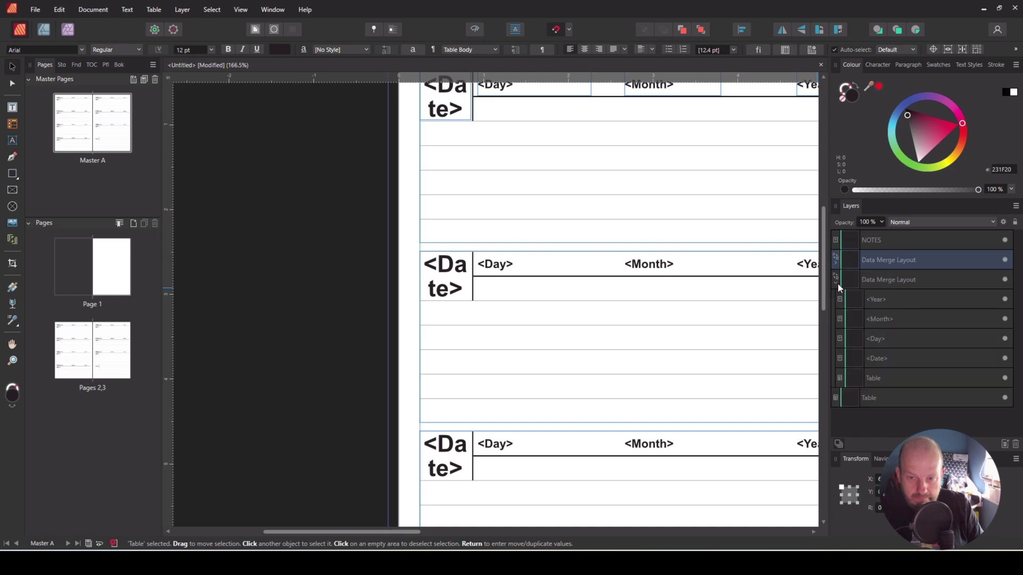
click(891, 379)
drag(648, 245, 649, 243)
Step: Remove the stroke from the outer left and right borders of the left-hand page's day table
drag(394, 532, 554, 535)
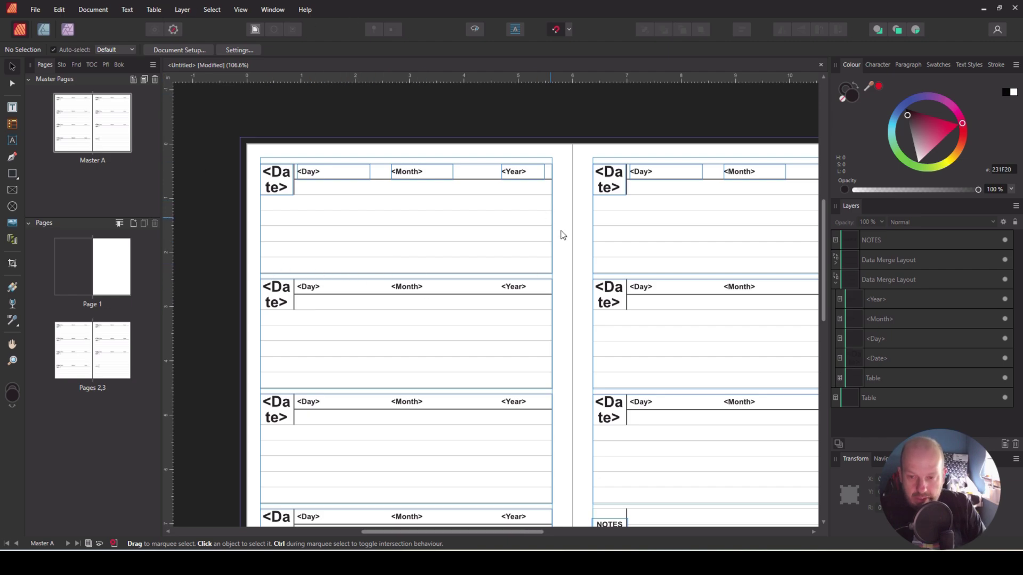
drag(277, 157, 516, 160)
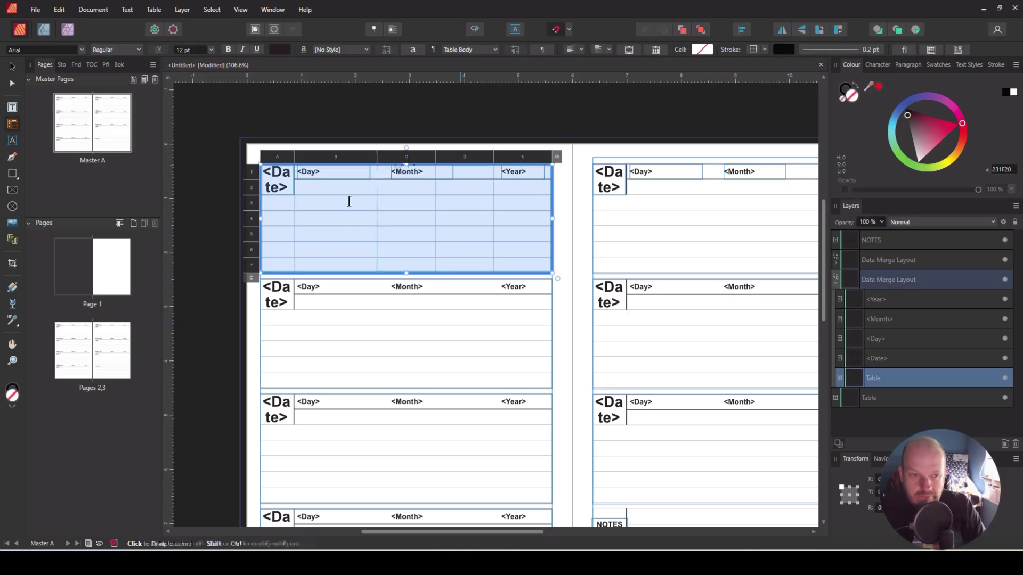
click(932, 50)
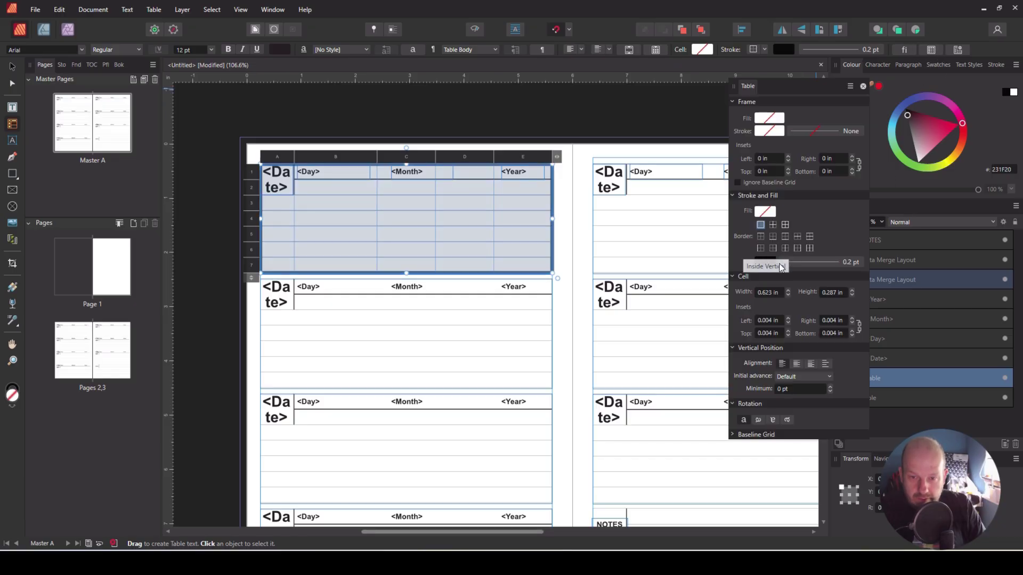
click(797, 248)
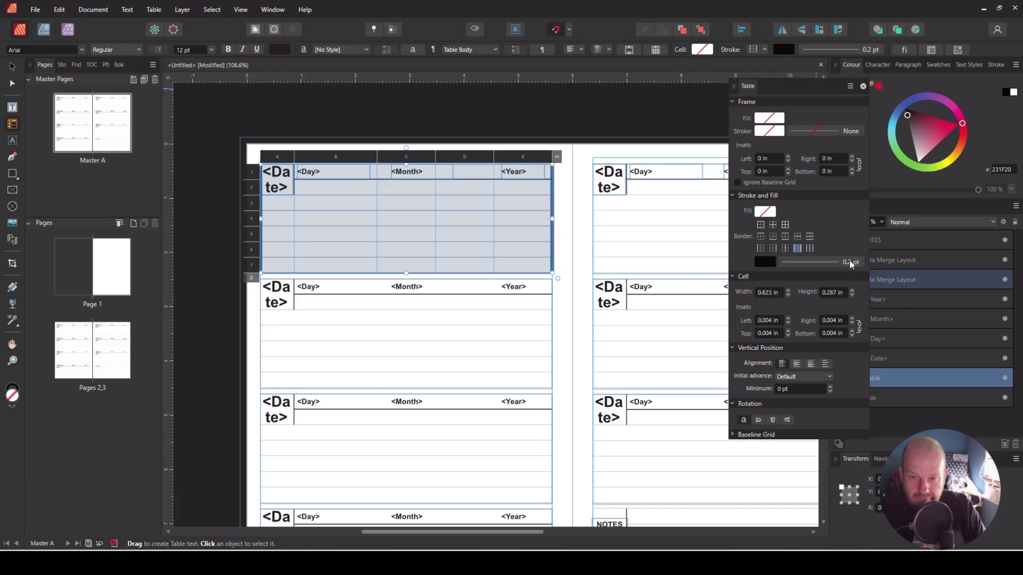
click(765, 261)
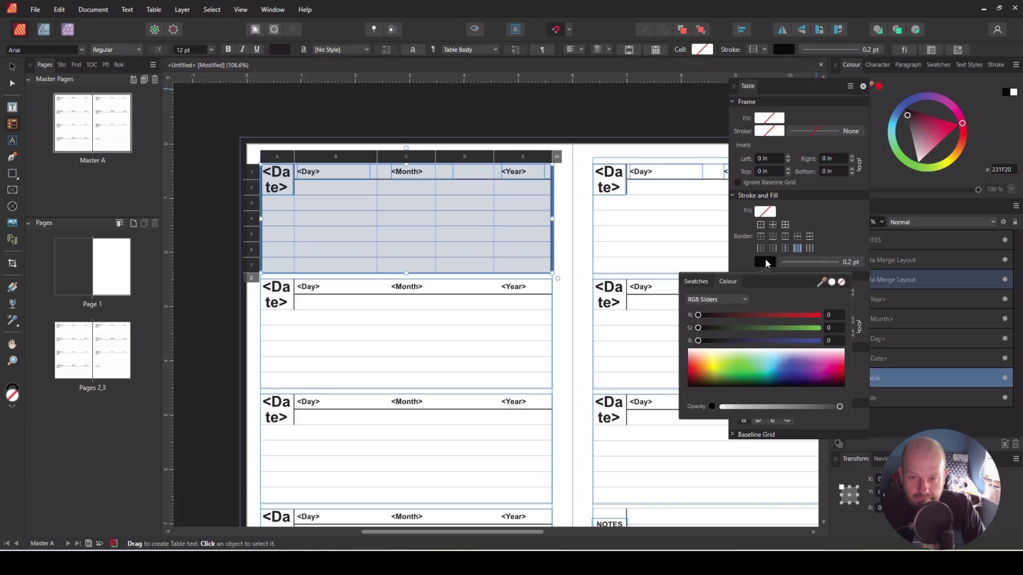
click(841, 286)
Step: Select all cells of the right-hand page's day table and set its outer left and right borders to no stroke
click(654, 228)
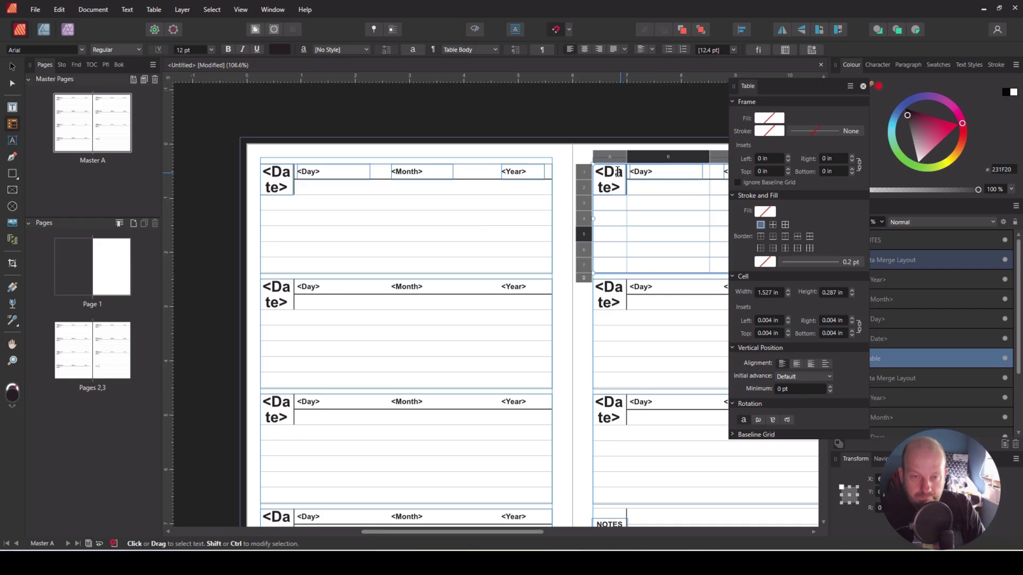
key(ctrl+a)
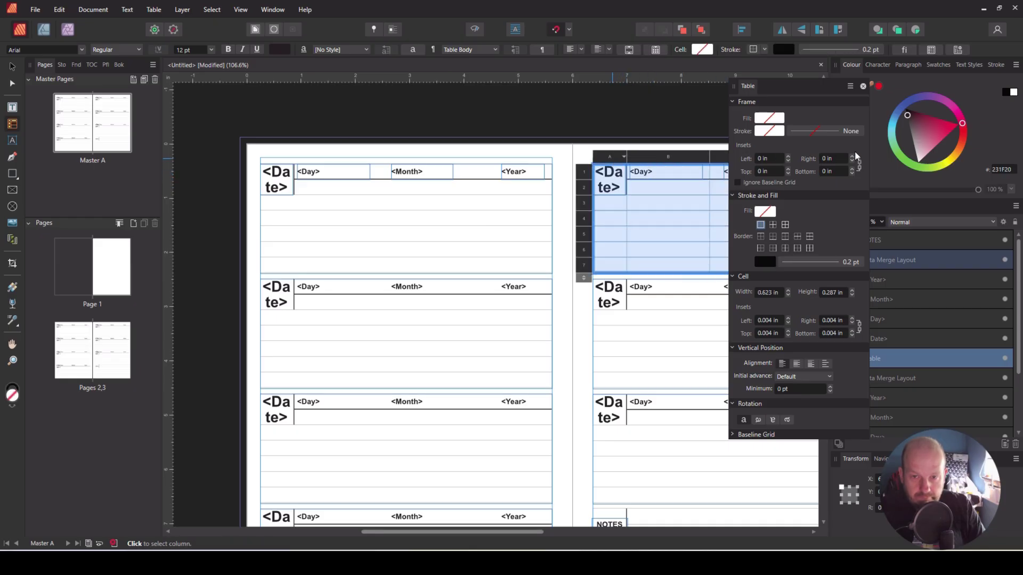
drag(538, 532, 649, 526)
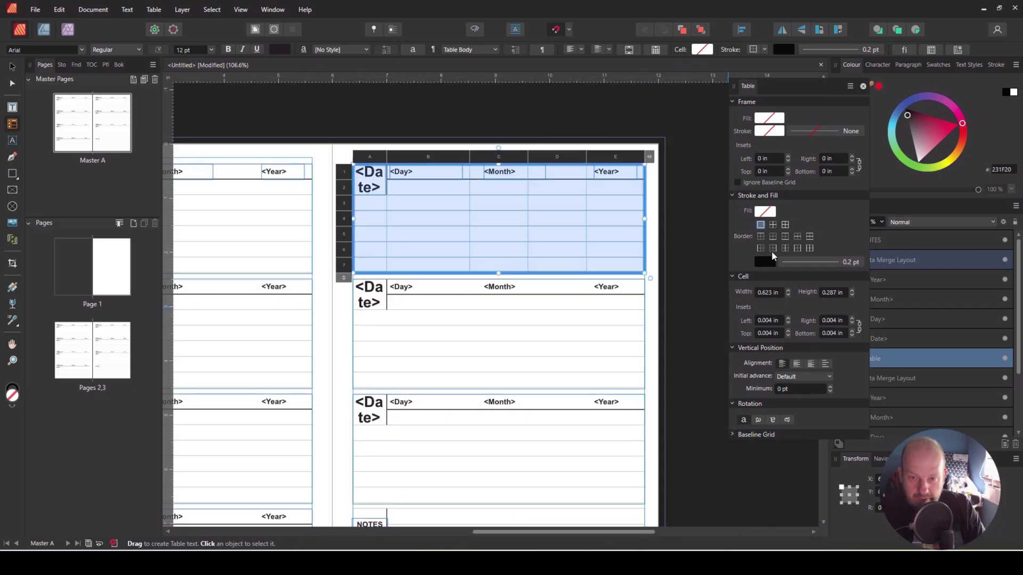
click(796, 249)
click(852, 263)
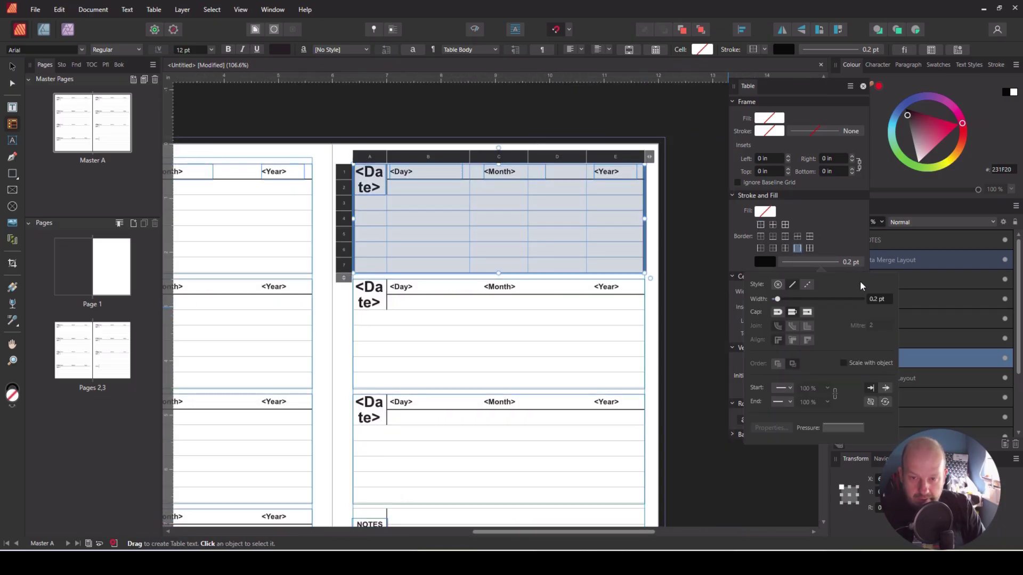
click(771, 262)
click(841, 283)
click(690, 220)
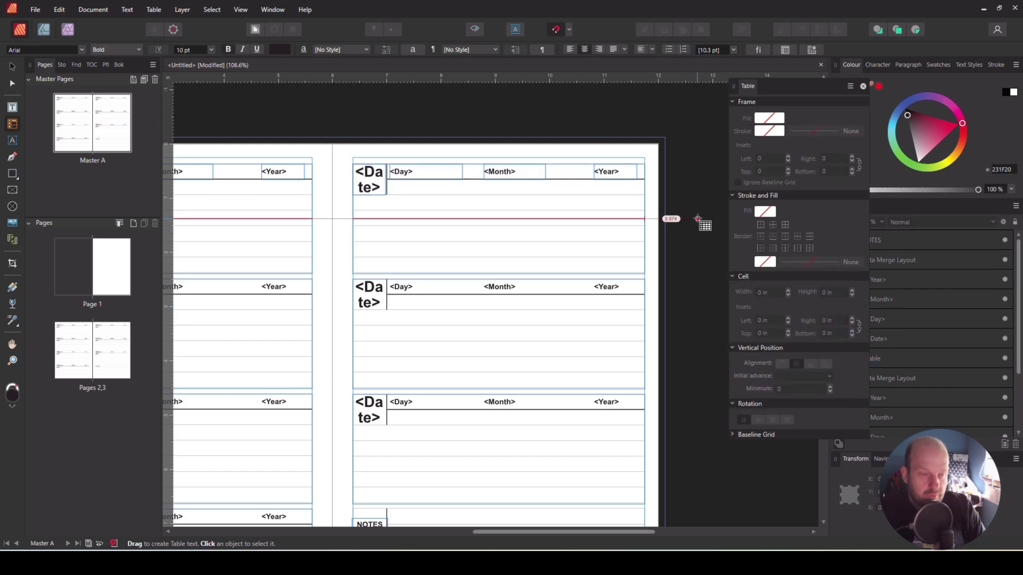
Step: Switch to Preview Mode, close the Table settings and inspect the borders across the whole master spread
click(270, 9)
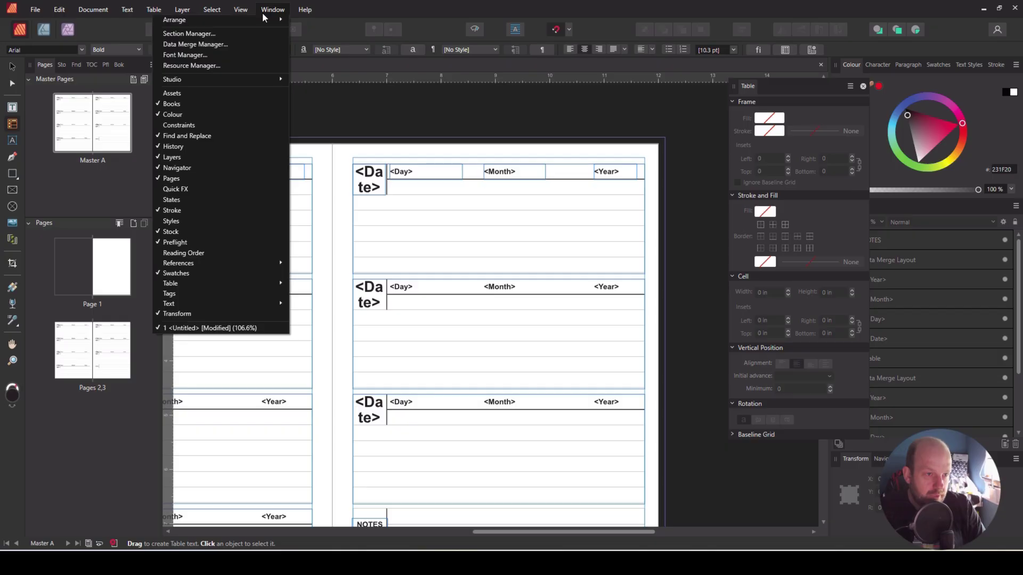
mouse_move(257, 19)
click(462, 507)
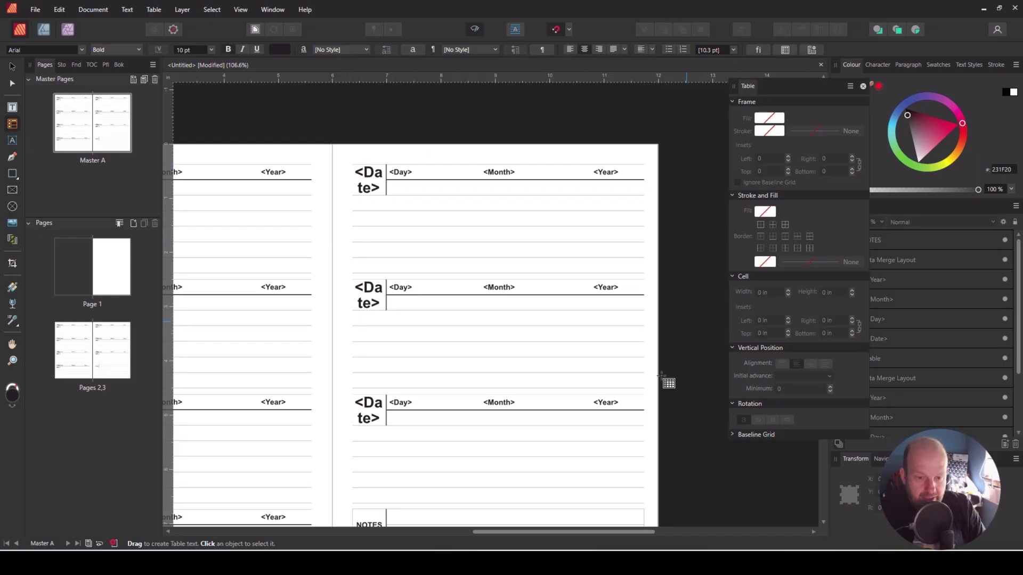
drag(629, 533, 538, 535)
scroll(553, 535, down, 1)
scroll(589, 475, down, 1)
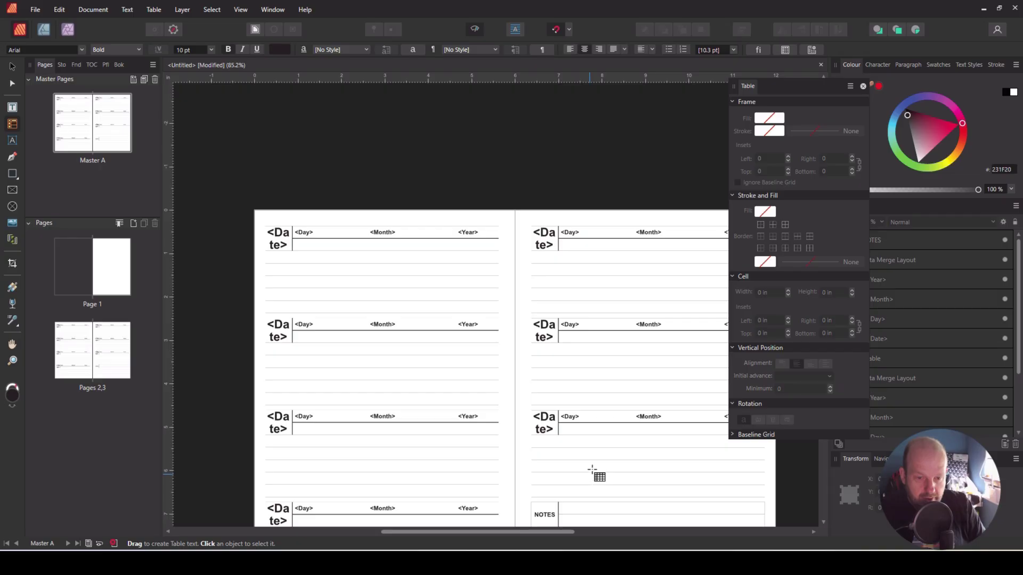
scroll(646, 397, down, 1)
click(864, 86)
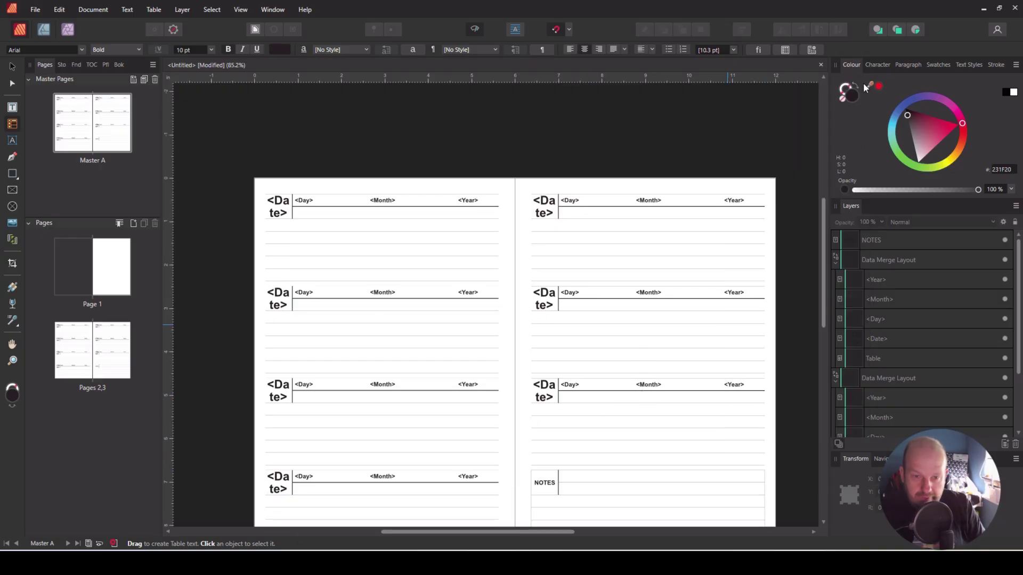
scroll(789, 376, down, 2)
scroll(799, 375, down, 2)
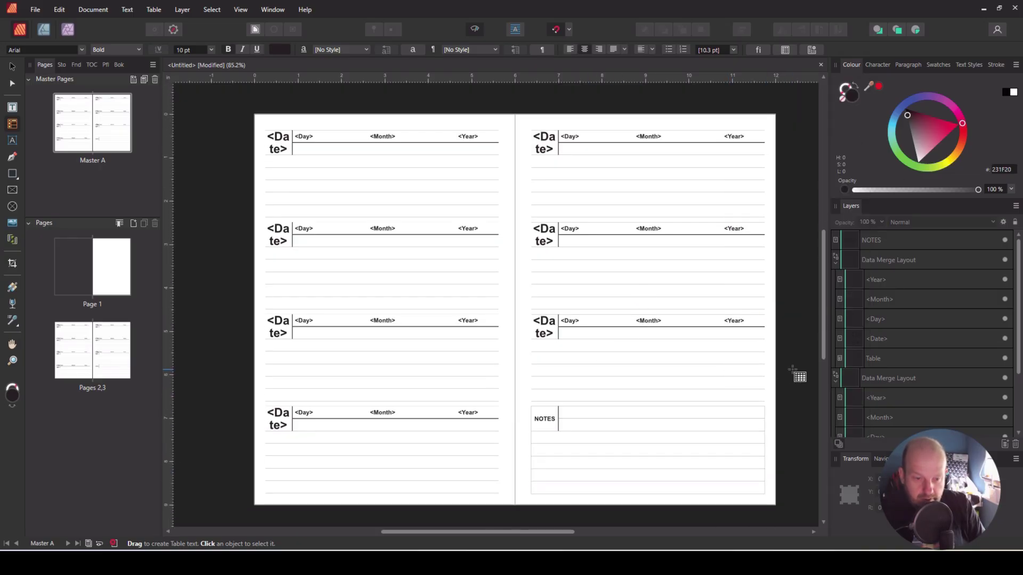
Step: Remove the stroke from the NOTES table's outer left and right borders and close the Table settings
click(596, 393)
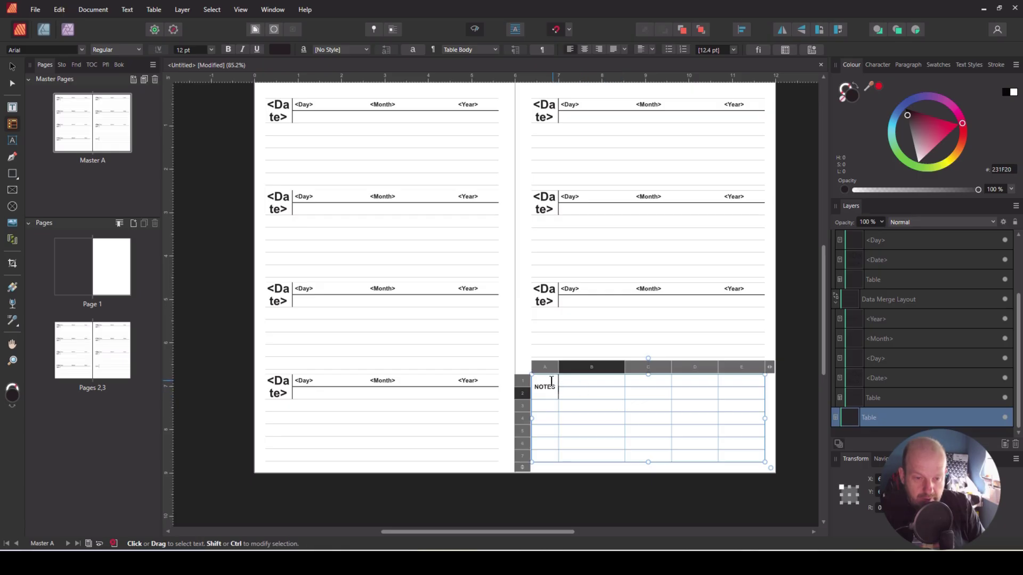
drag(549, 367, 739, 365)
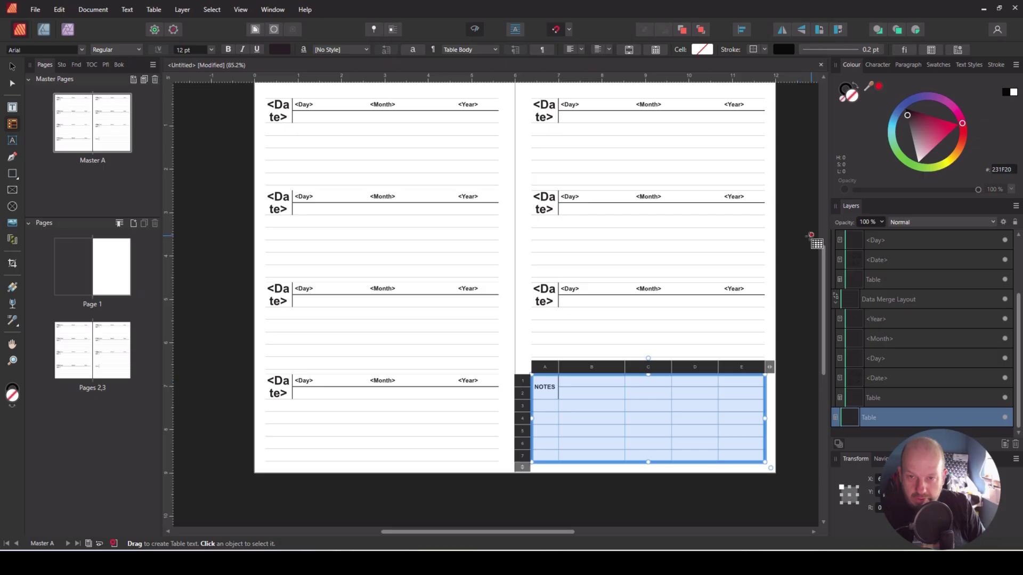
click(931, 49)
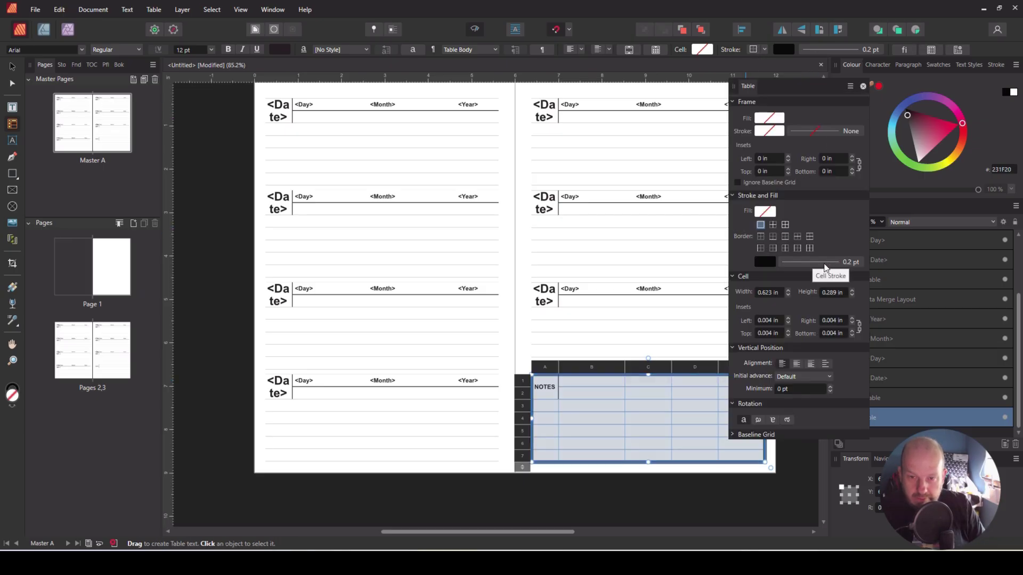
click(797, 248)
click(771, 260)
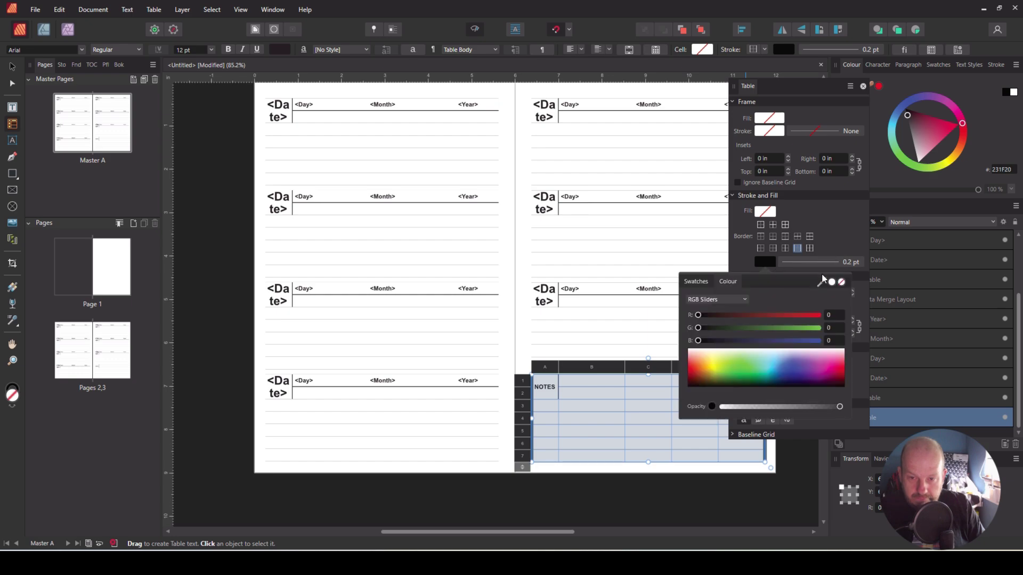
click(841, 282)
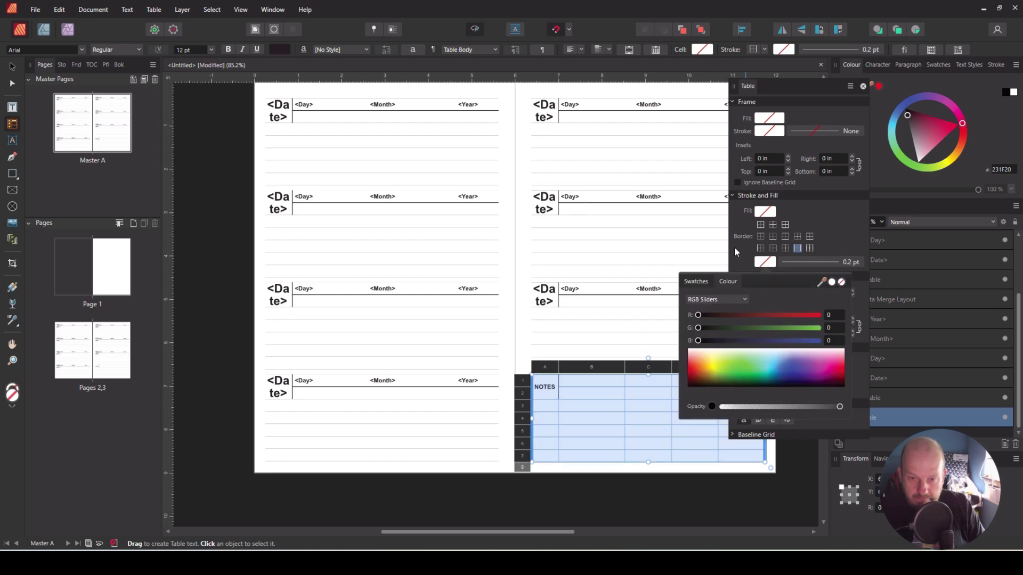
click(479, 499)
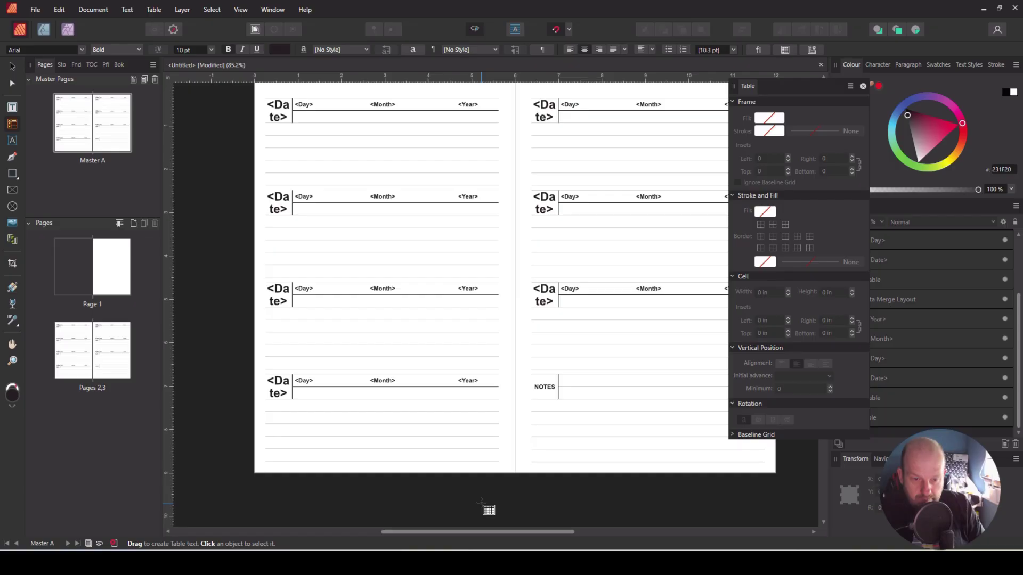
click(863, 85)
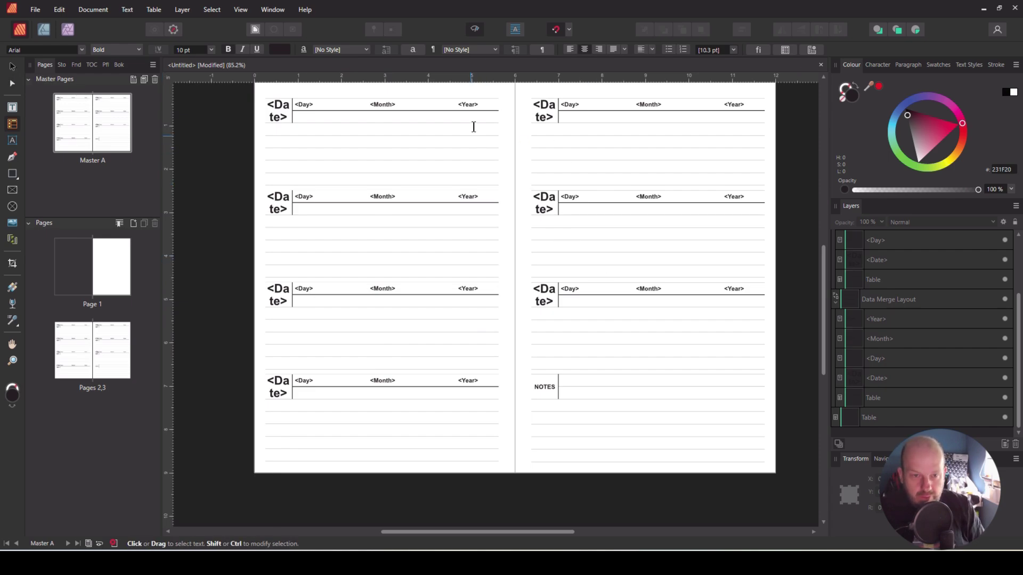
Step: Flip the right-hand page's Data Merge Layout horizontally so the date cells sit on the outer edge
click(12, 67)
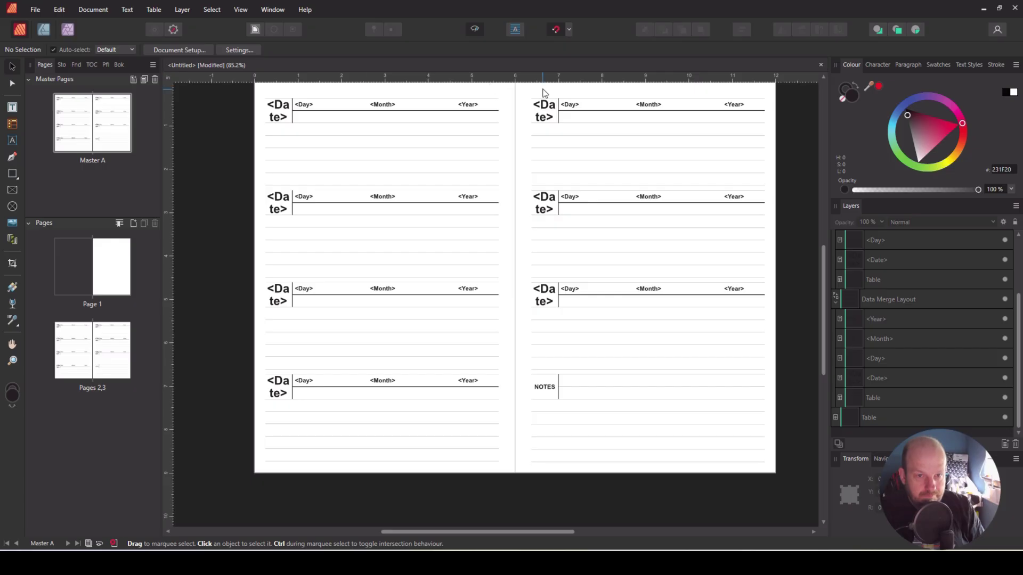
click(554, 109)
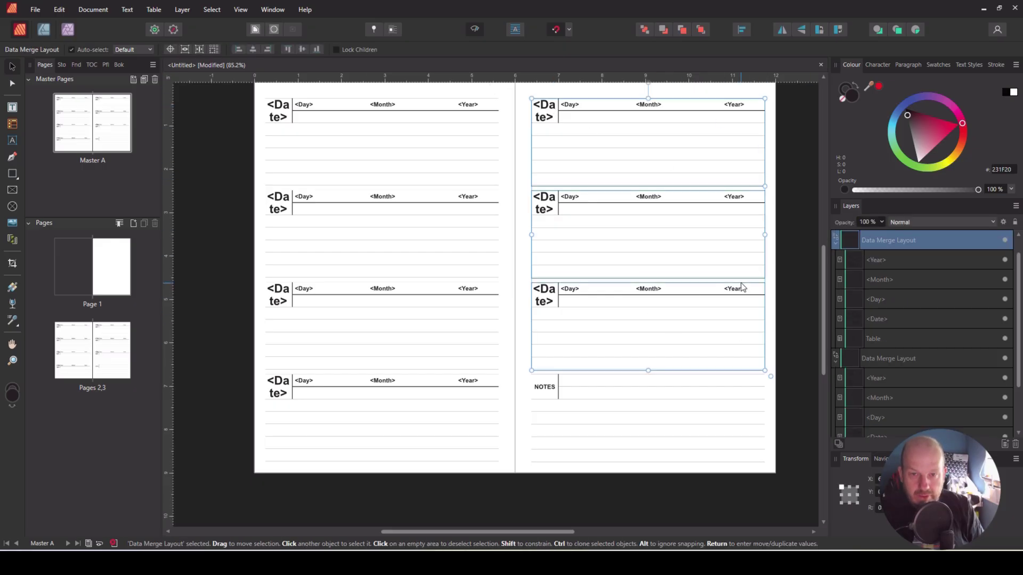
click(781, 31)
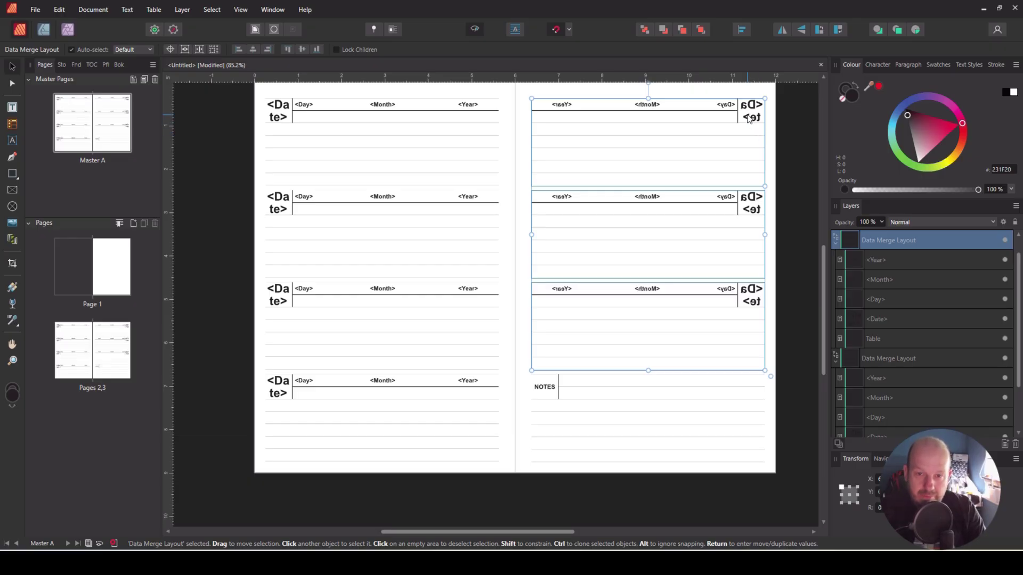
Step: Flip the Year, Month, Day and Date text frames in the mirrored layout horizontally so their text reads correctly
click(881, 260)
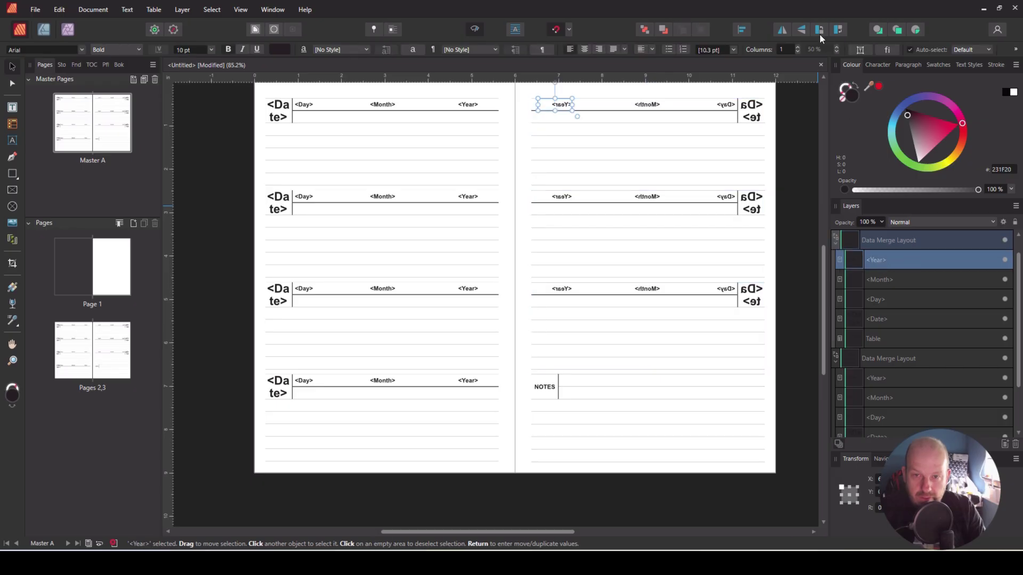
click(783, 30)
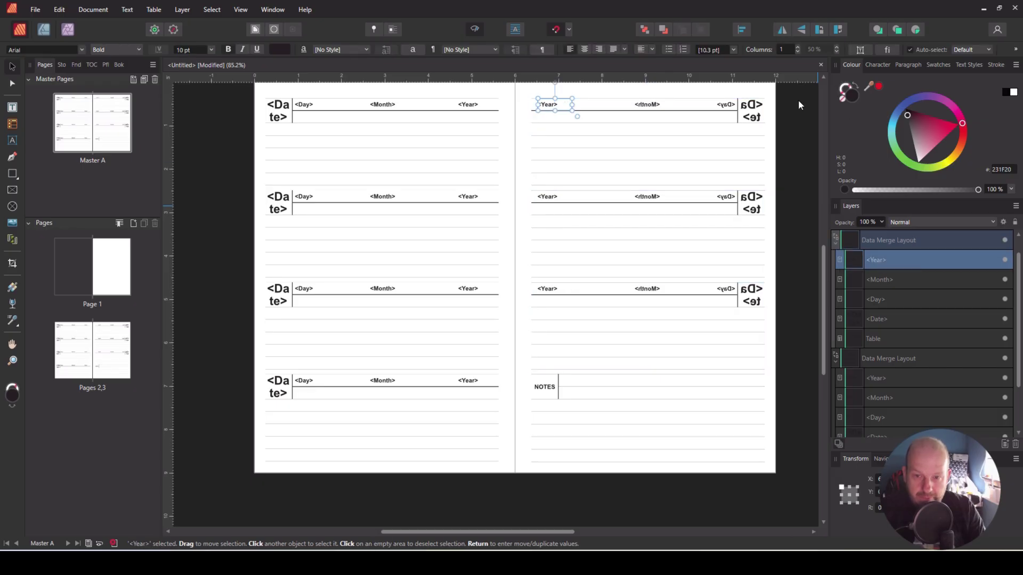
click(892, 279)
click(783, 31)
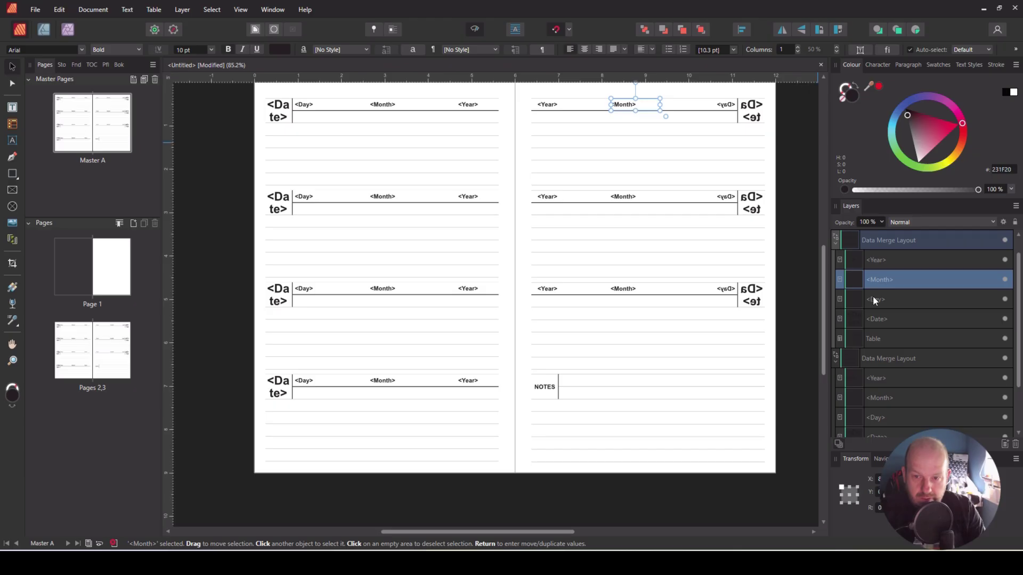
click(870, 296)
click(782, 31)
click(888, 318)
click(782, 30)
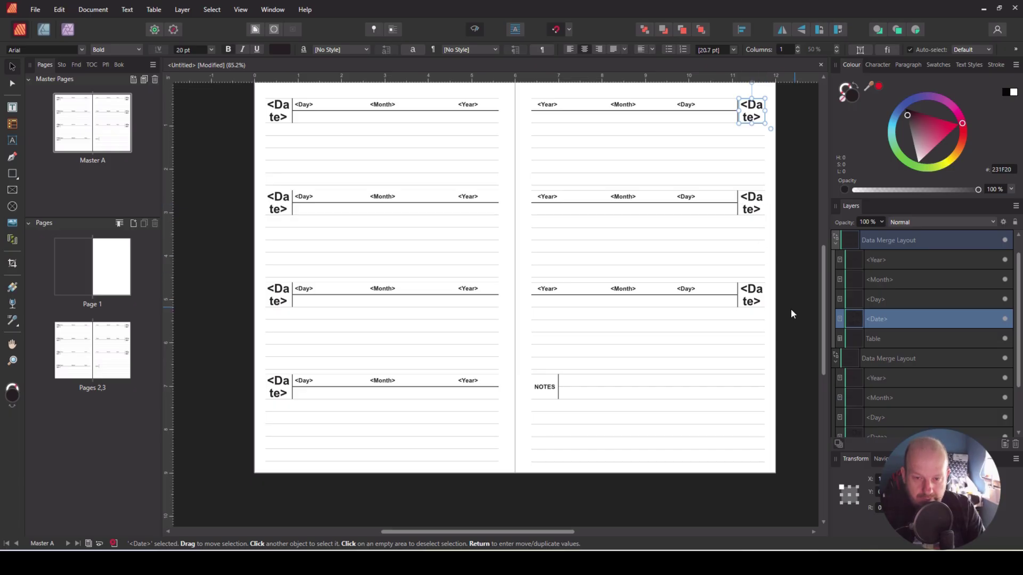
Step: Flip the NOTES table horizontally and move the NOTES label into its top cell on the right-hand page's outer edge
click(635, 417)
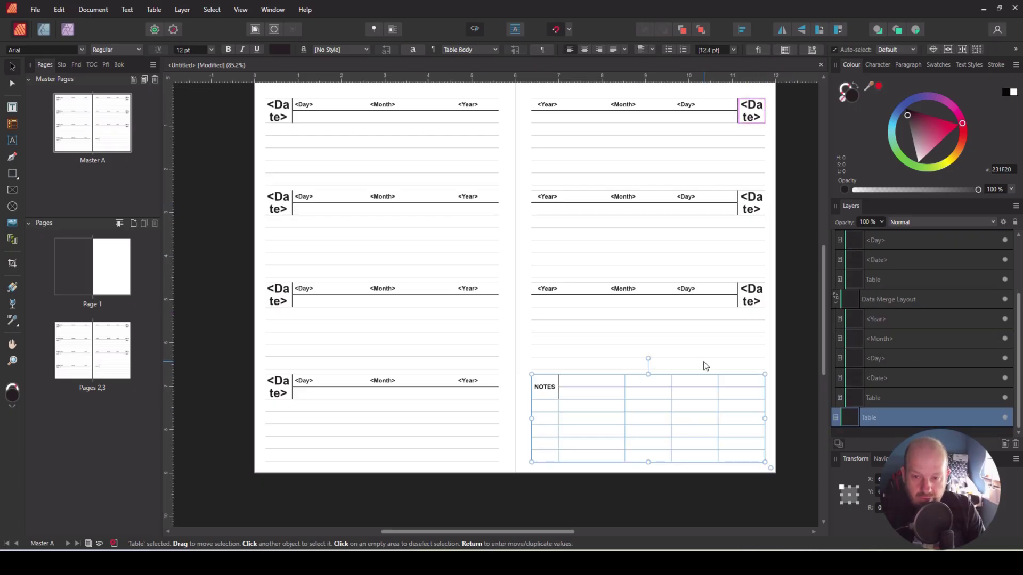
click(783, 30)
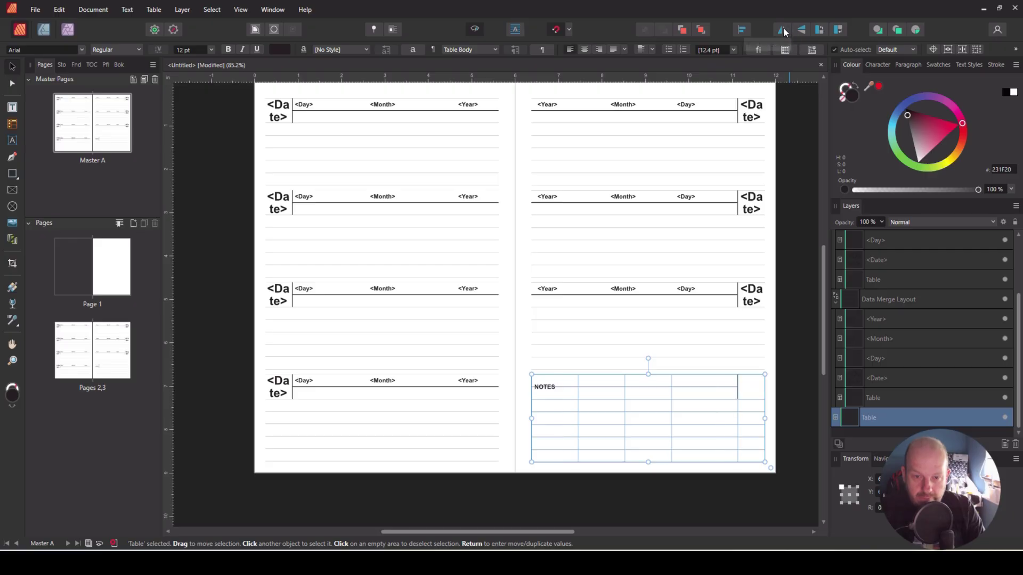
click(549, 391)
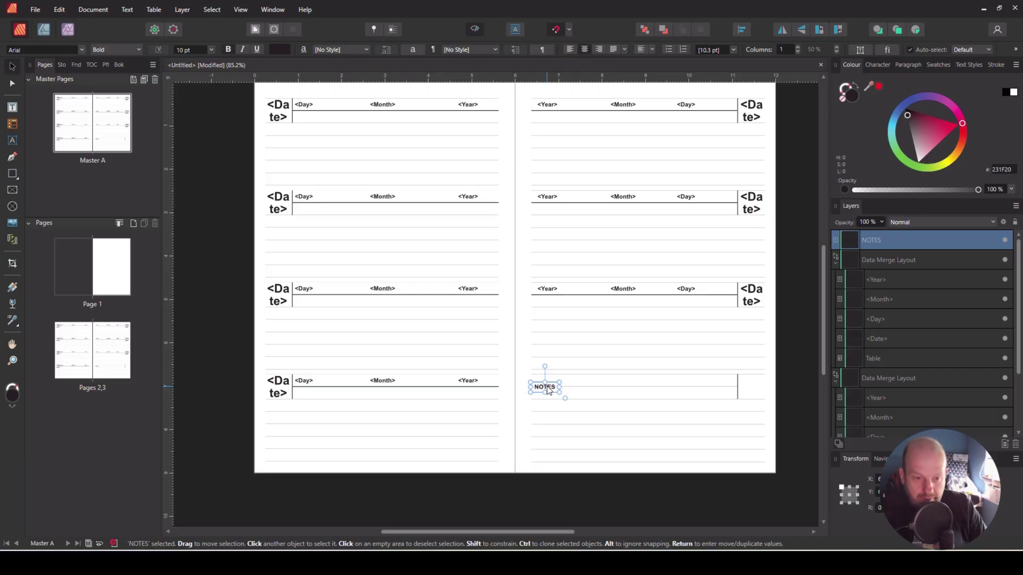
drag(548, 390, 756, 384)
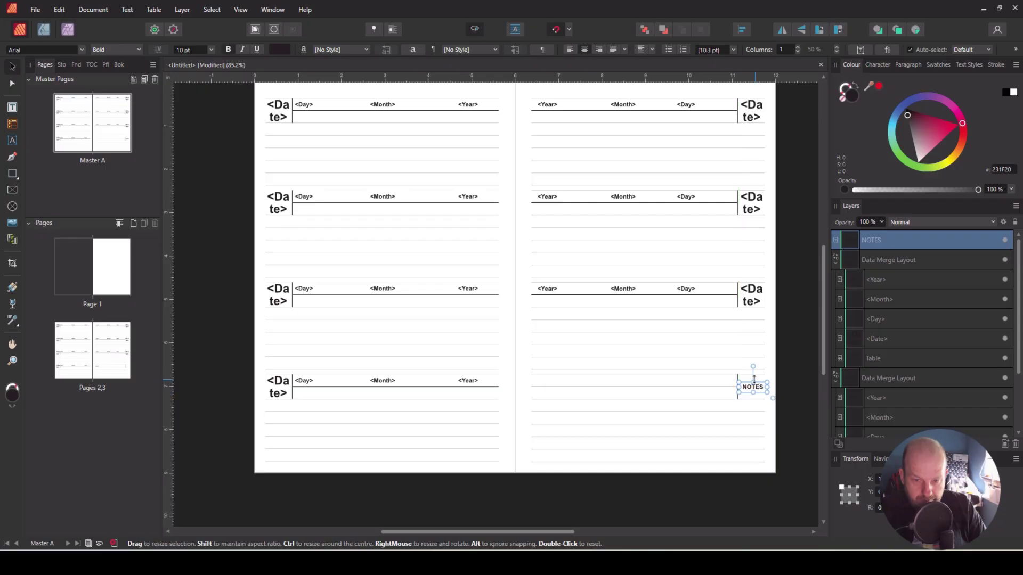
click(805, 427)
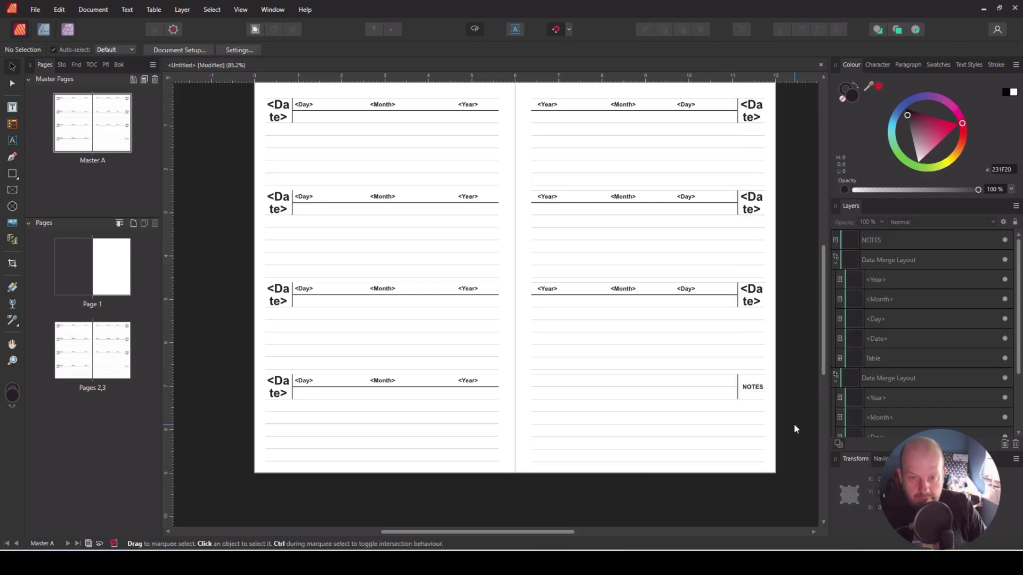
Step: Generate the planner document from the 2025-2026 Academic Planner Data.xlsx merge for pages 2 to 3, and compare it with the template
double_click(429, 259)
scroll(612, 288, down, 1)
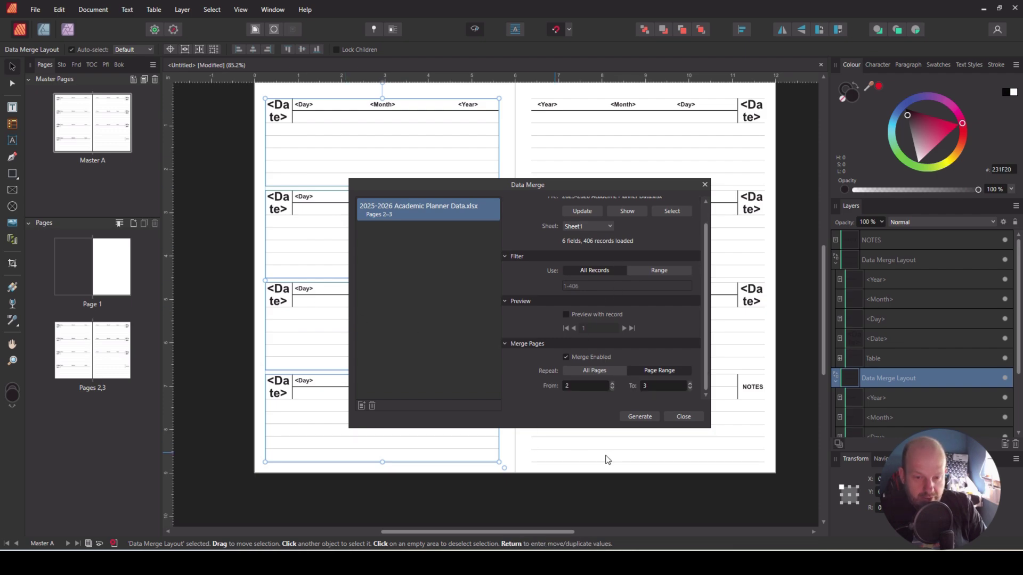
click(634, 419)
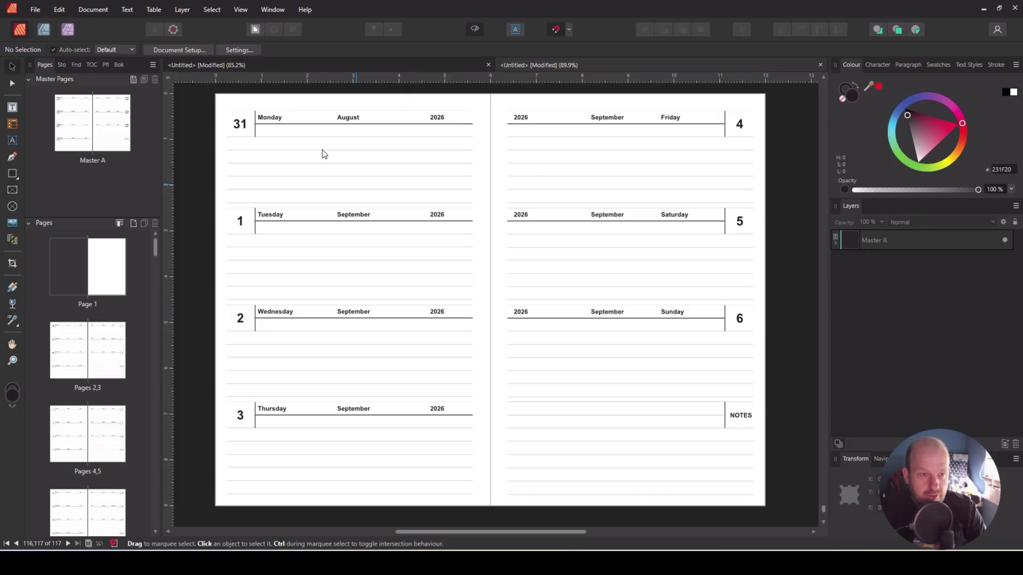
click(294, 63)
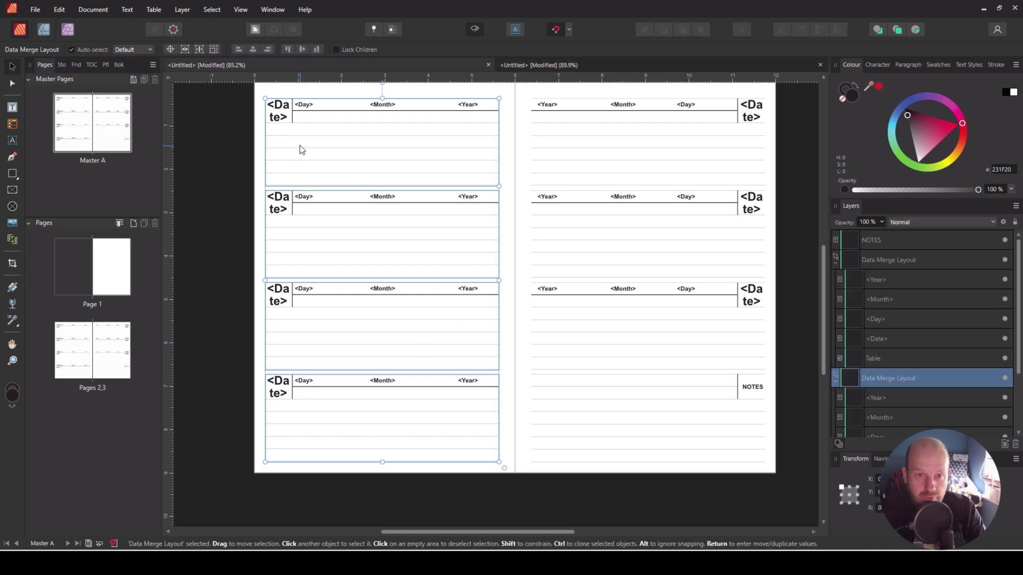
click(600, 64)
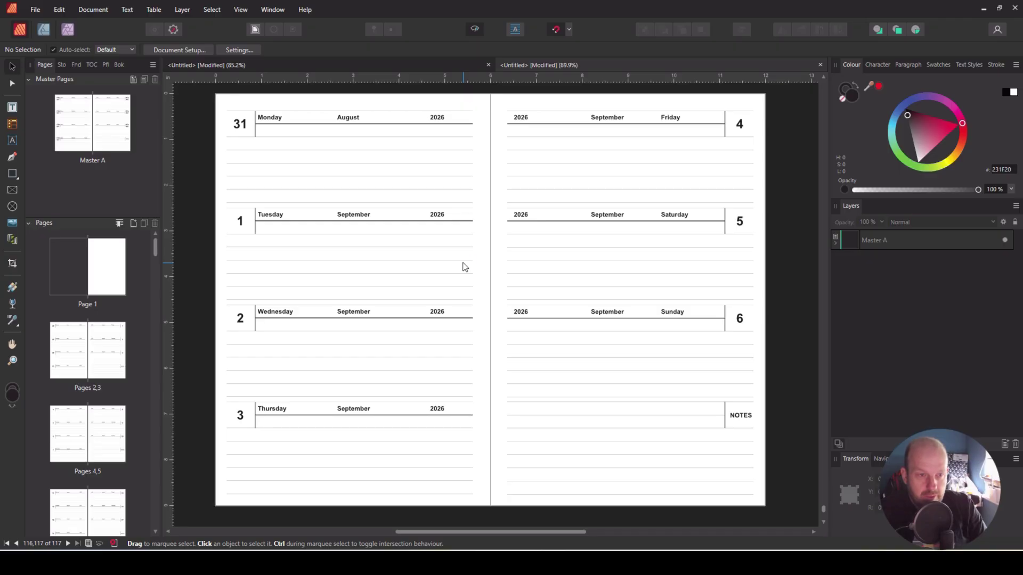
Step: Open Master A in the generated document, draw a picture frame over the whole left-hand page and turn off Preview Mode
double_click(104, 145)
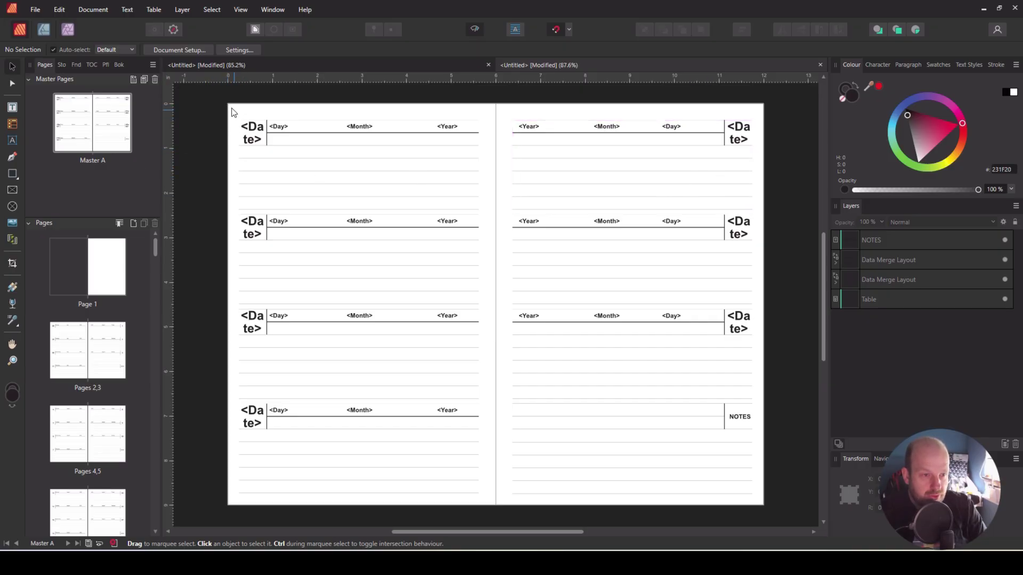
click(17, 190)
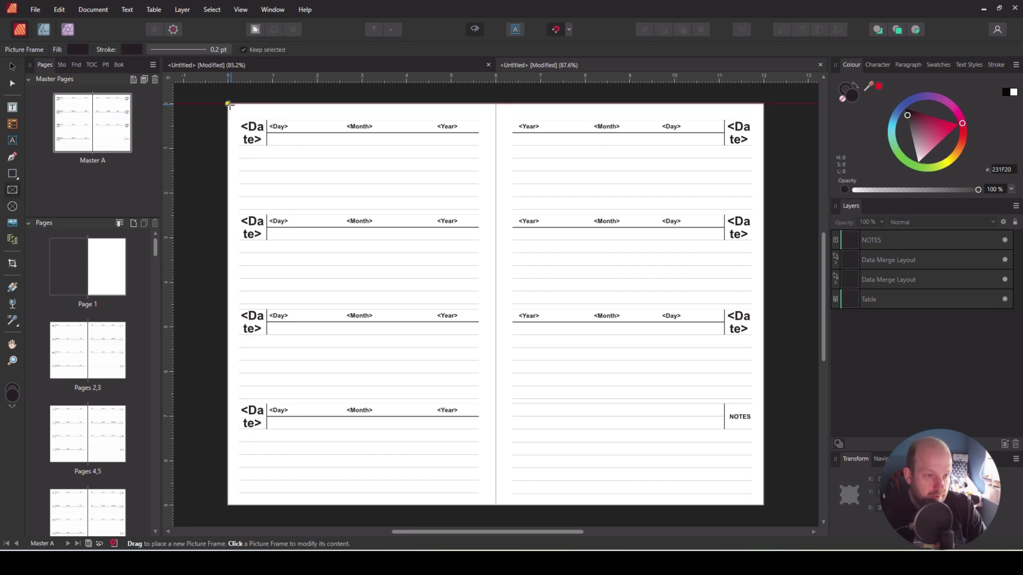
drag(228, 104, 494, 504)
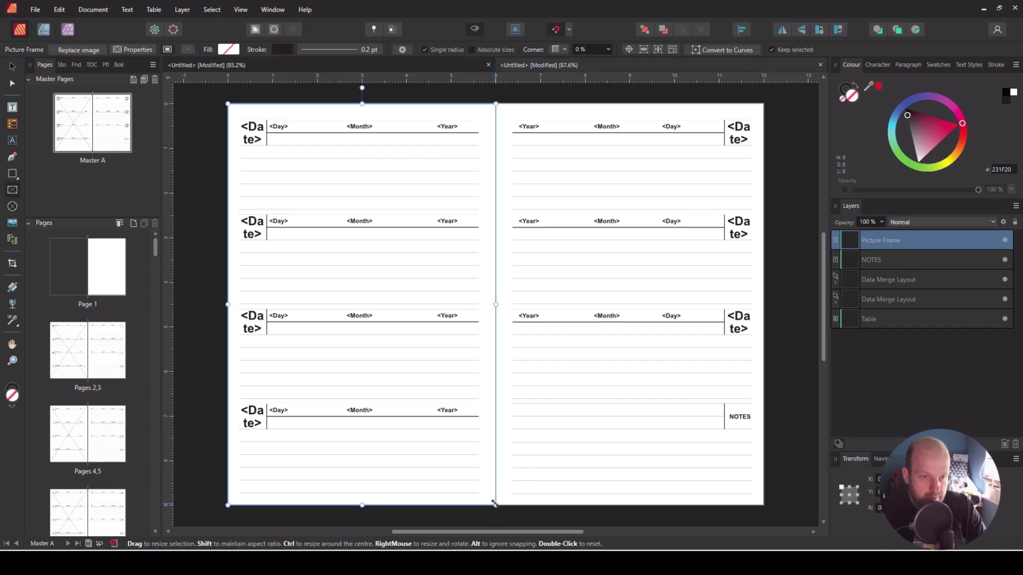
click(273, 10)
mouse_move(241, 12)
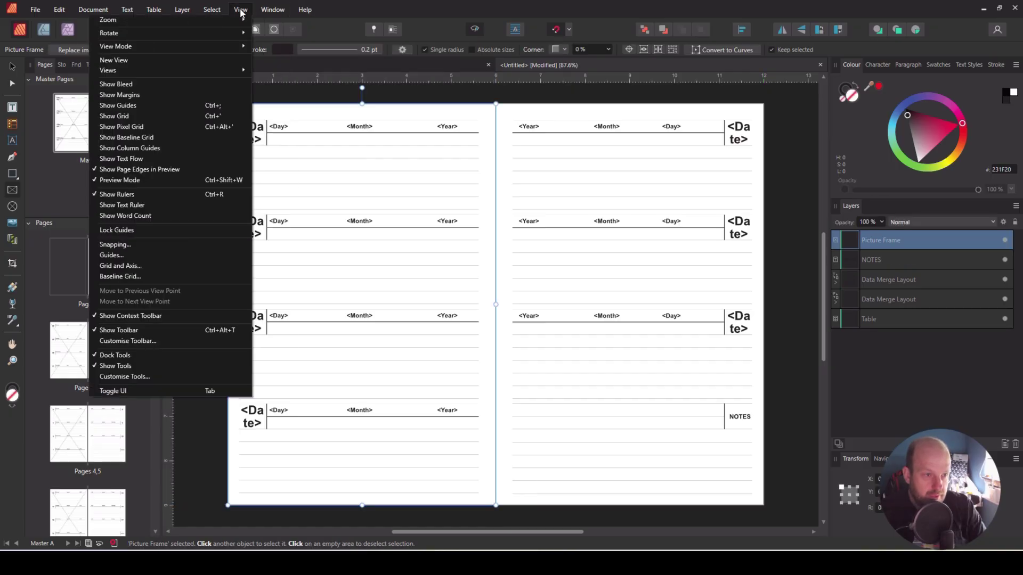
click(142, 179)
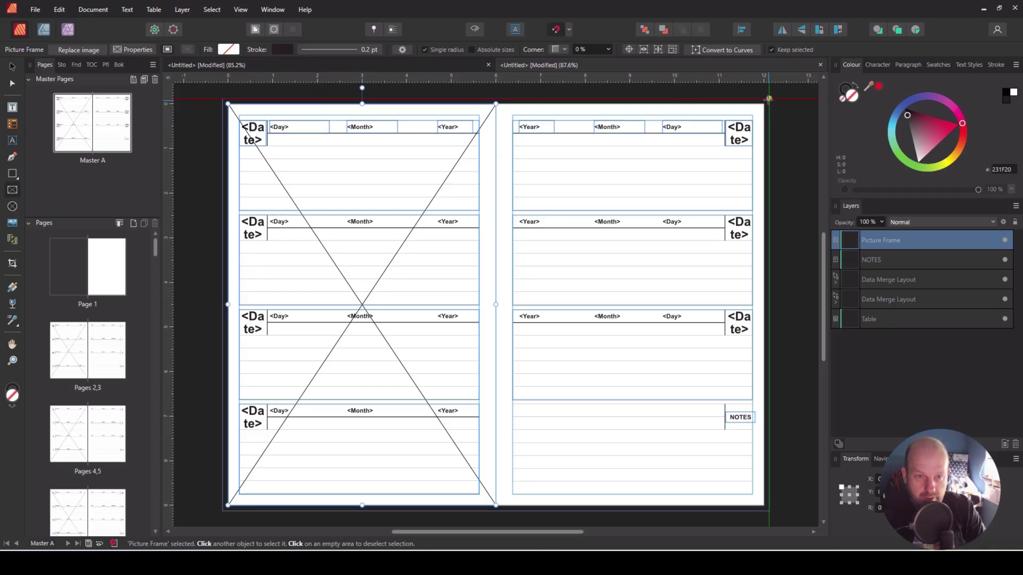
Step: Draw a second picture frame over the right-hand page out to the bleed, and extend the left frame's lower outer corner to the bleed
drag(753, 119, 496, 495)
click(11, 67)
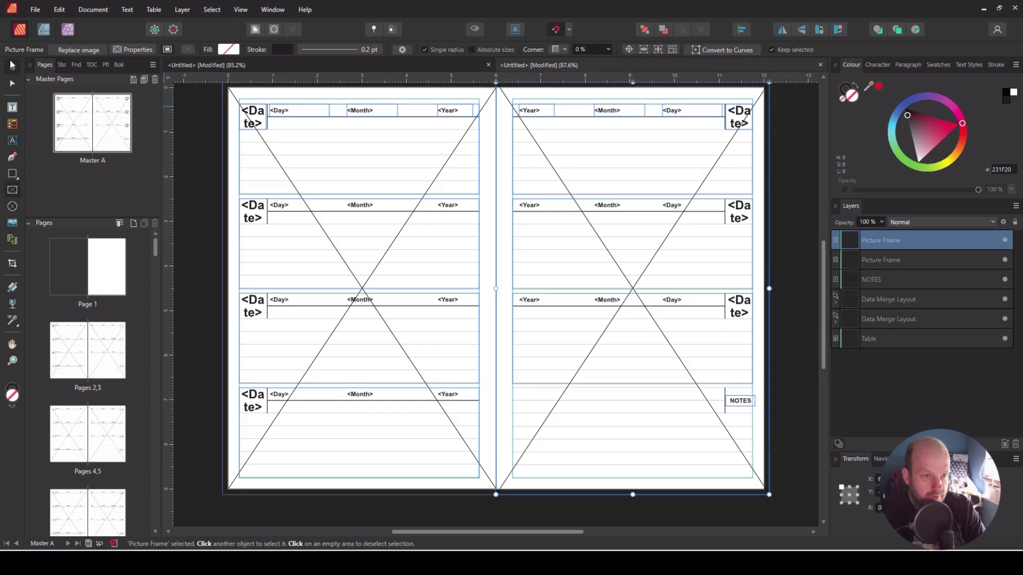
click(291, 136)
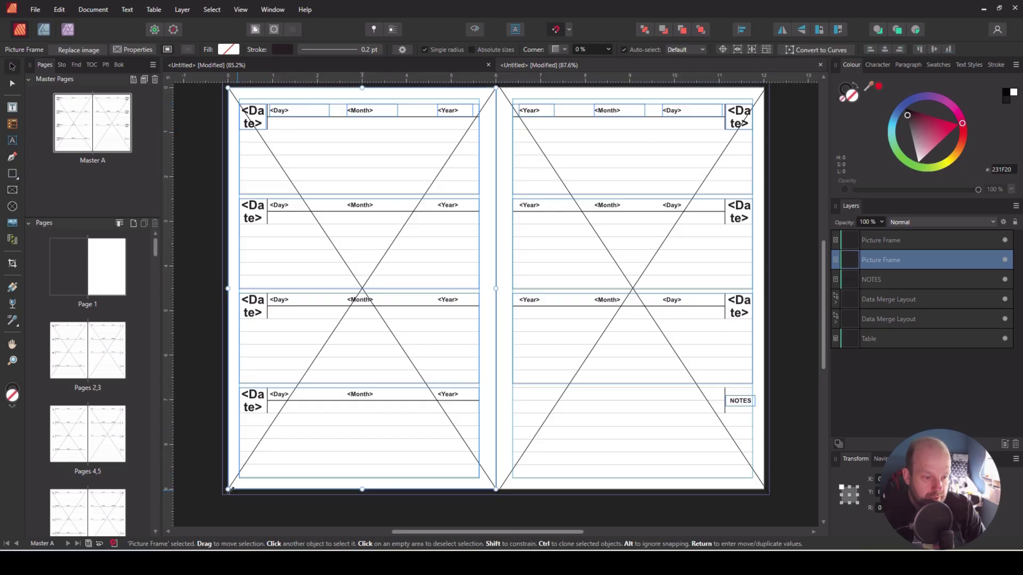
drag(227, 489, 223, 495)
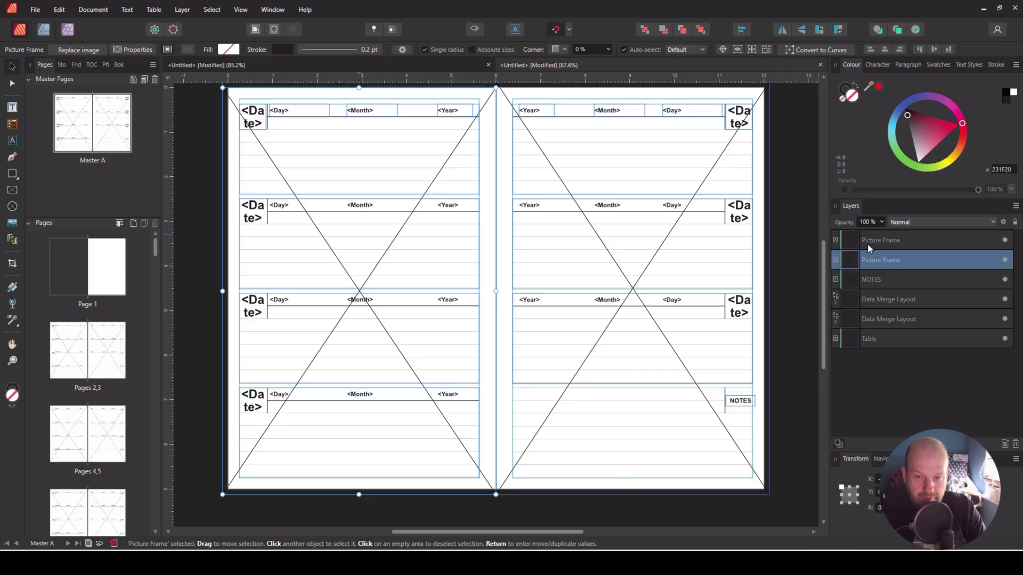
Step: Place the alien image in the left frame and BackgroundColoringBook 1 in the right, and move both frames behind the planner tables
key(alt+Tab)
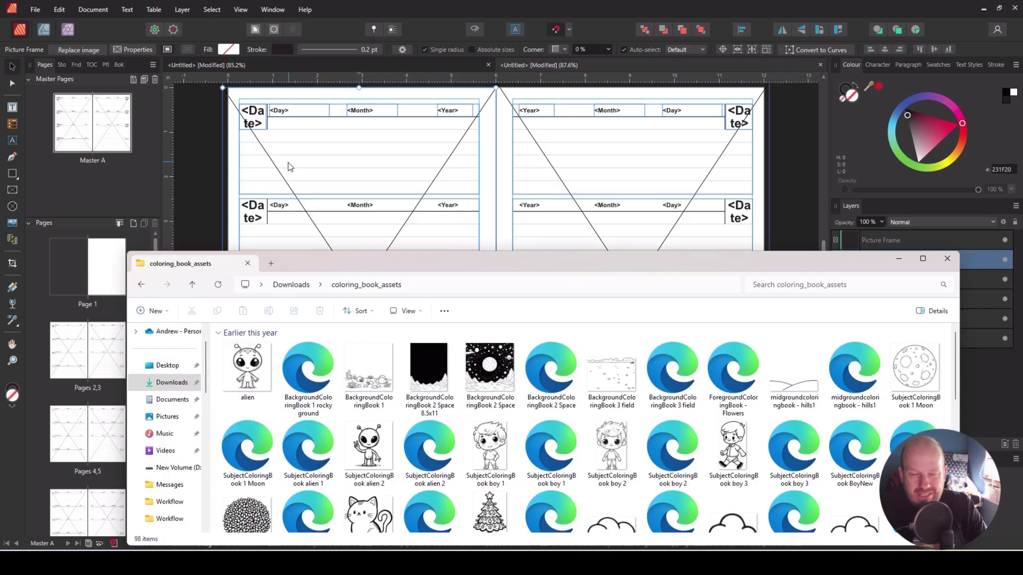
drag(247, 367, 305, 194)
drag(371, 381, 576, 193)
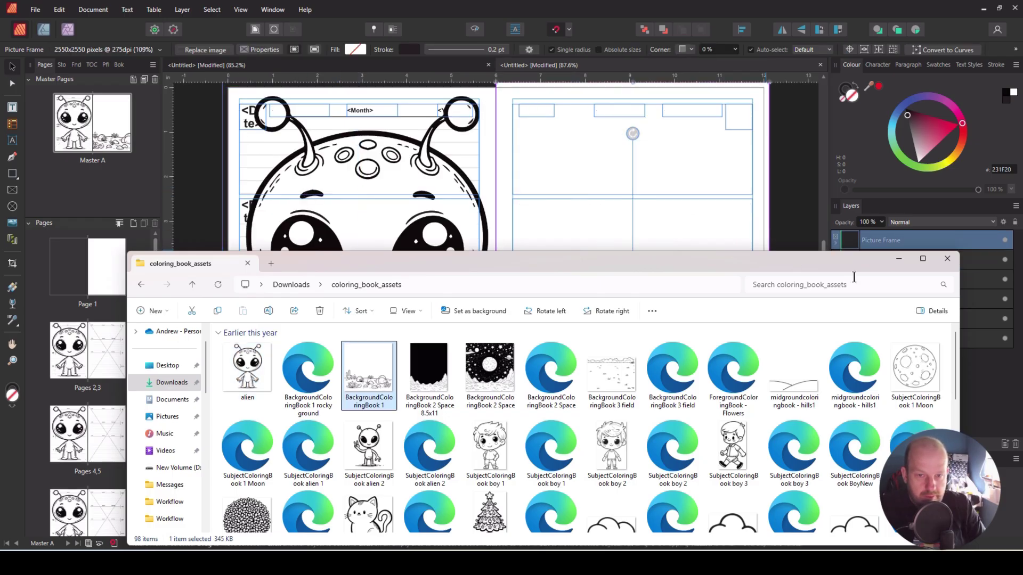
click(899, 258)
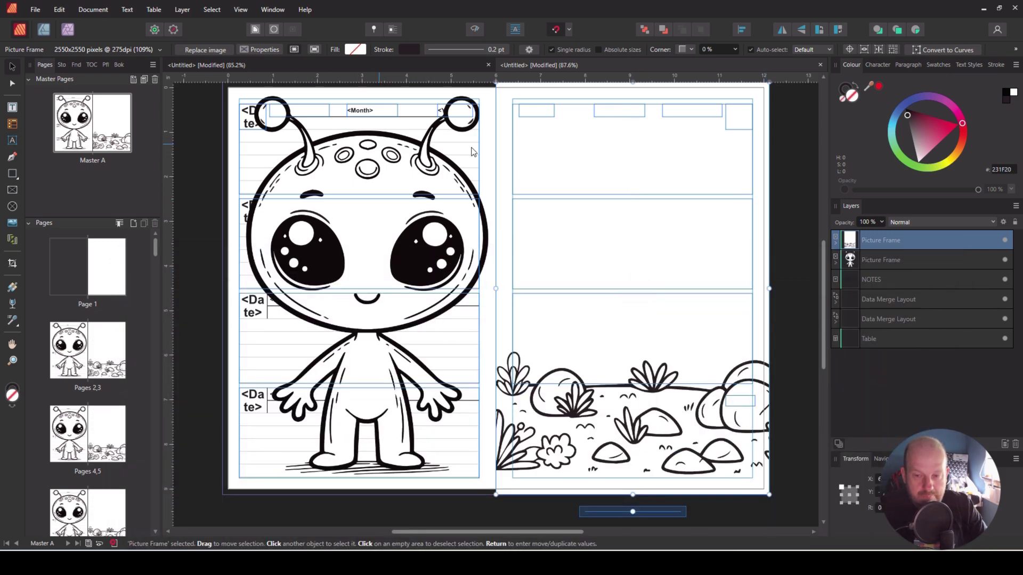
shift+click(883, 260)
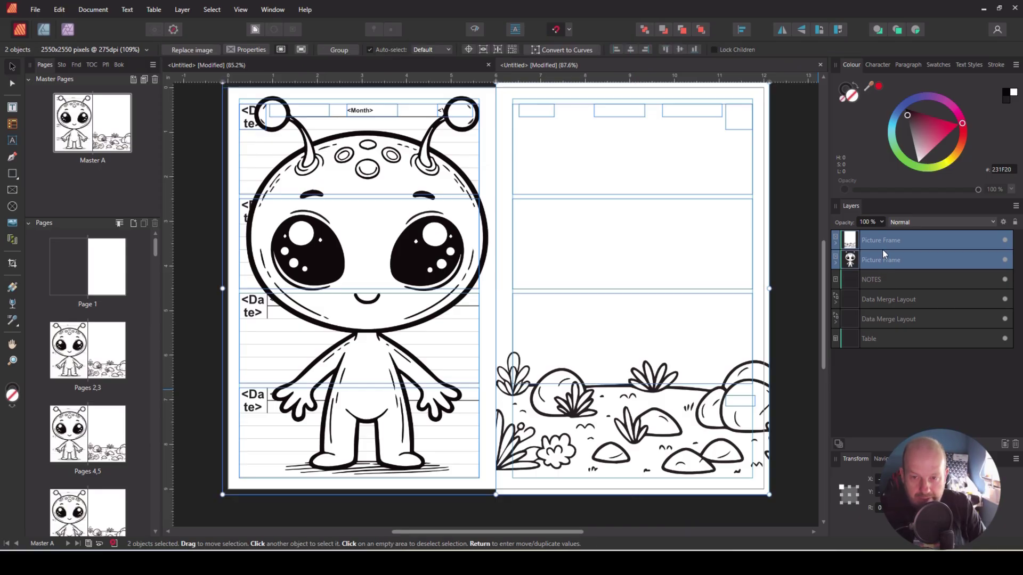
drag(883, 240, 878, 352)
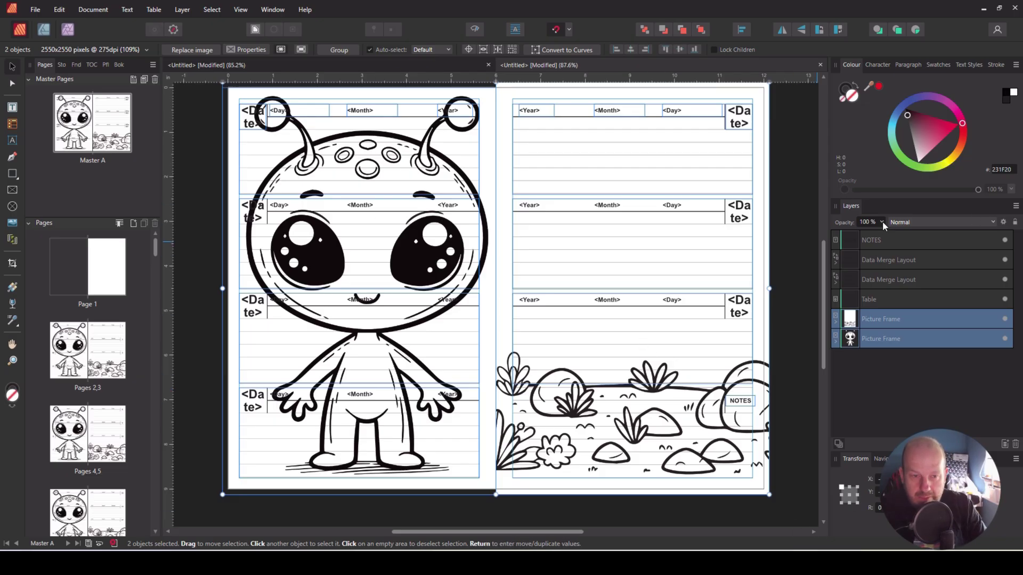
Step: Draw a white rectangle within the right-hand page's margins, between the tables and the picture, and set its opacity to 96%
click(13, 173)
drag(512, 104, 752, 478)
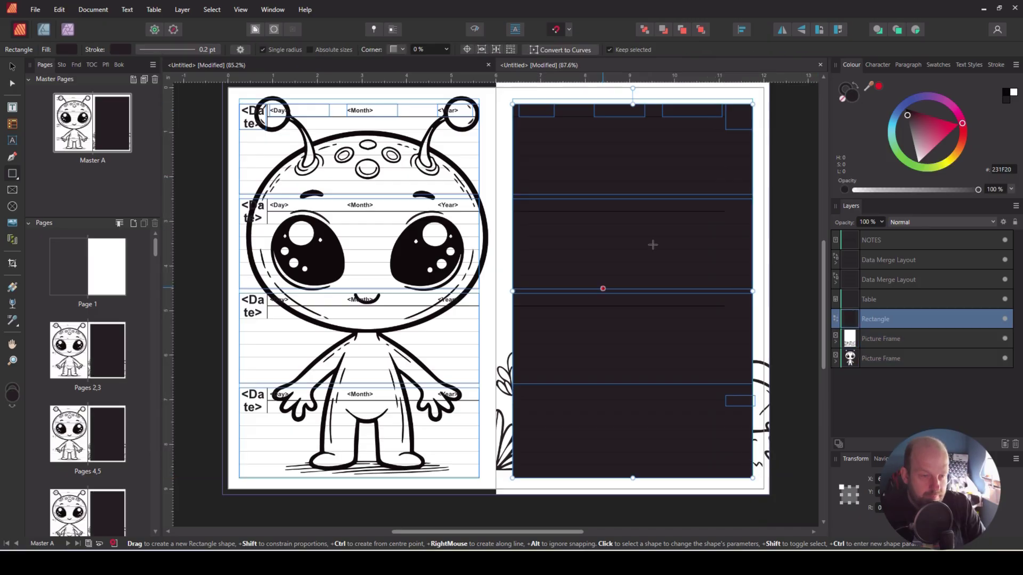
click(1015, 96)
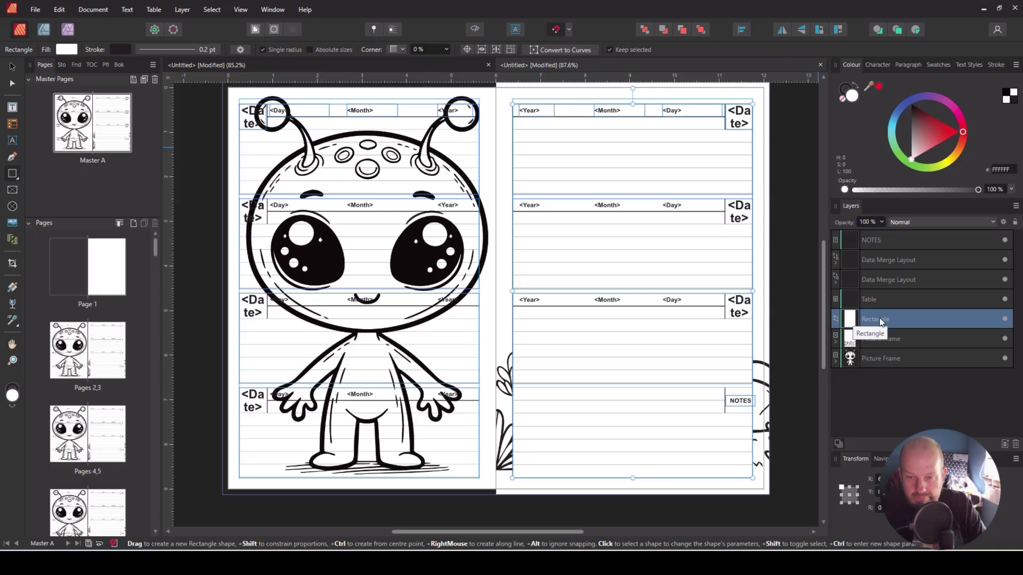
click(882, 223)
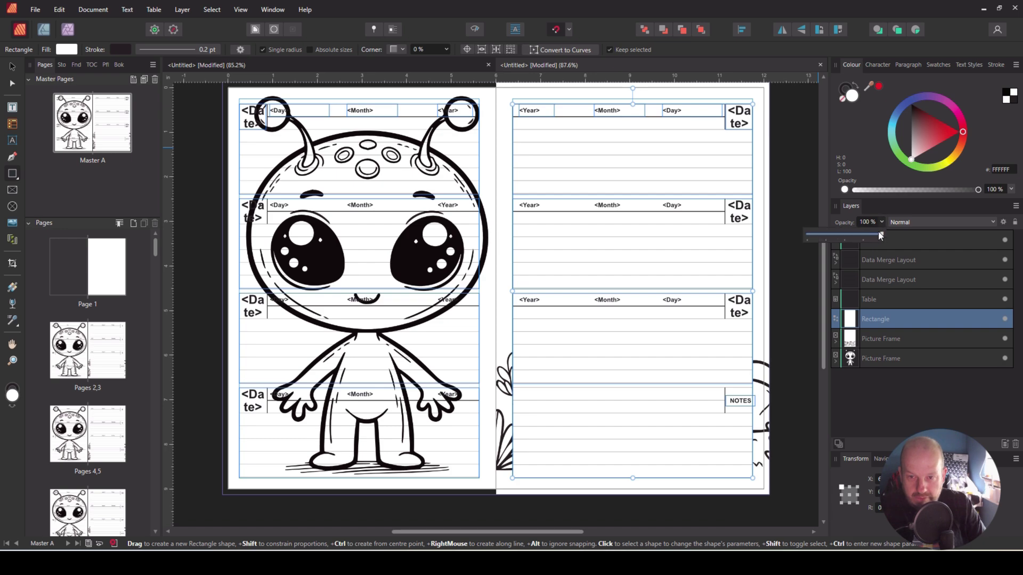
mouse_move(882, 239)
mouse_down()
mouse_move(866, 238)
mouse_move(877, 238)
mouse_up()
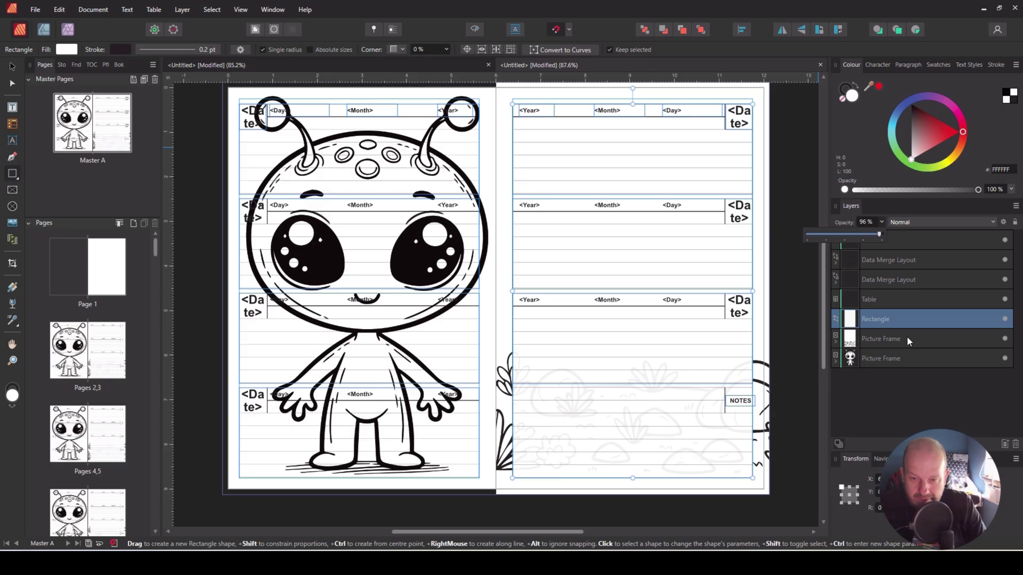
Step: Delete the white rectangle and both picture frames from the master spread
click(875, 341)
click(872, 321)
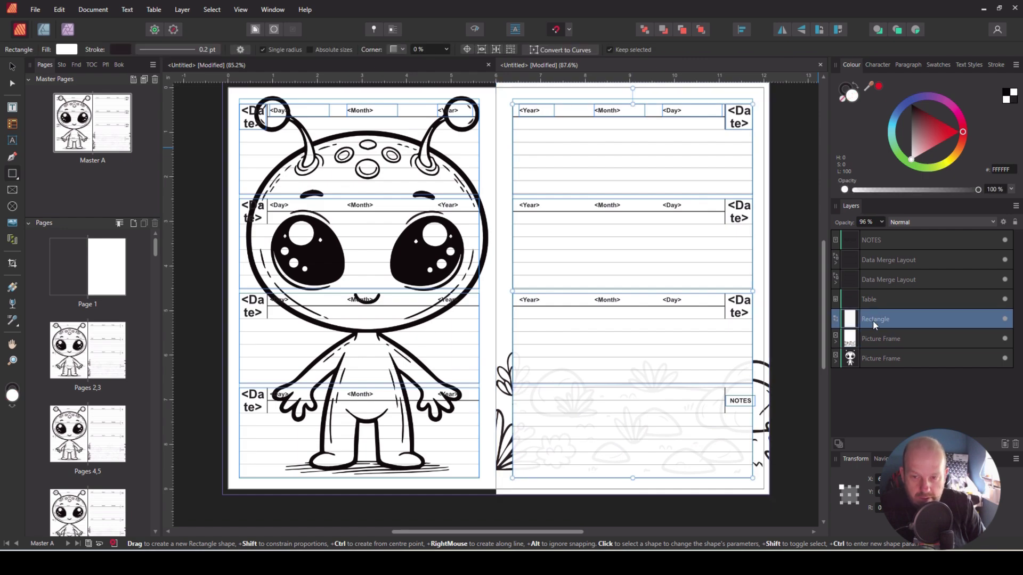
shift+click(885, 362)
right_click(885, 362)
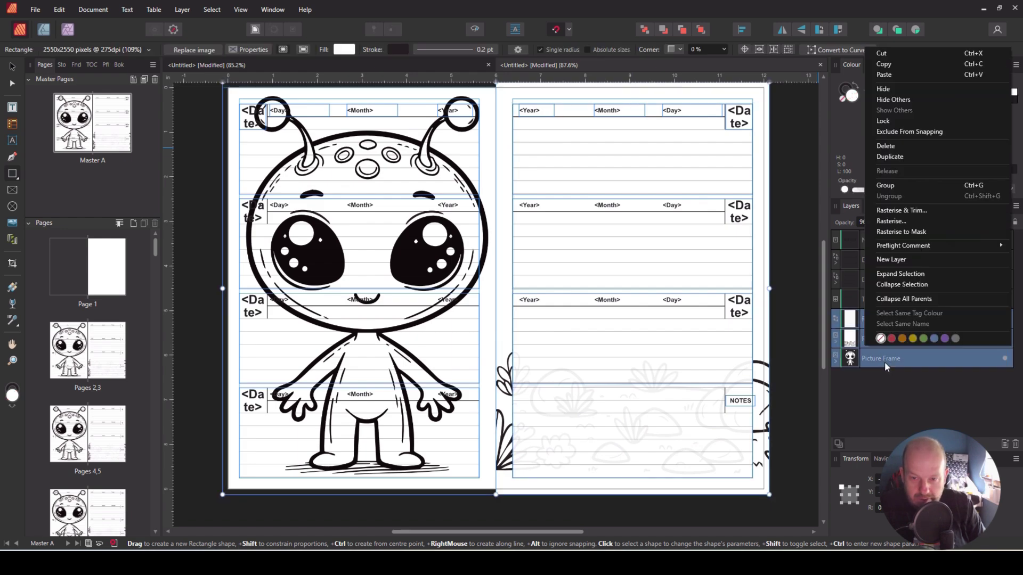
click(886, 146)
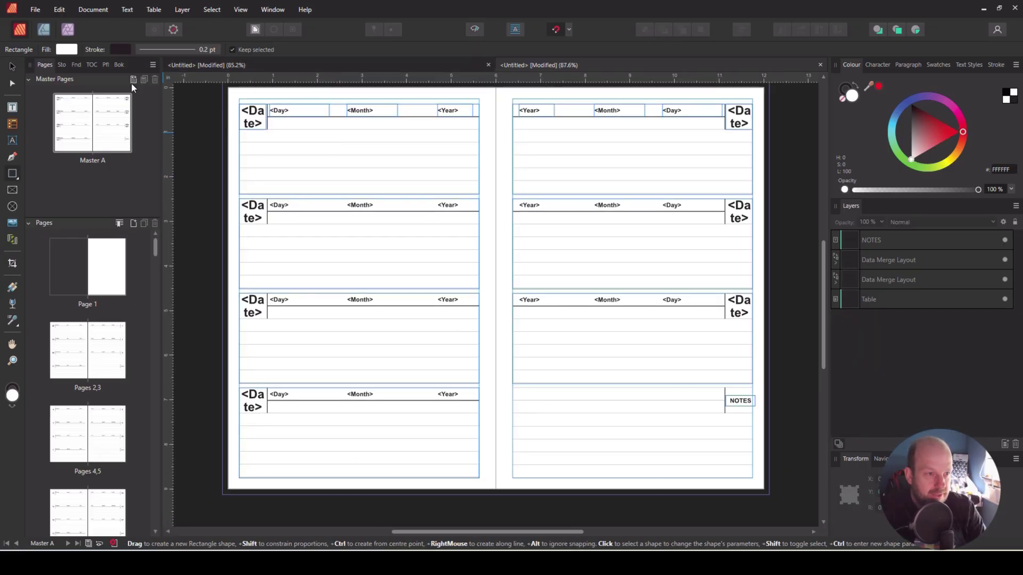
Step: Set the Find and Replace search format to the Arial font family
click(75, 64)
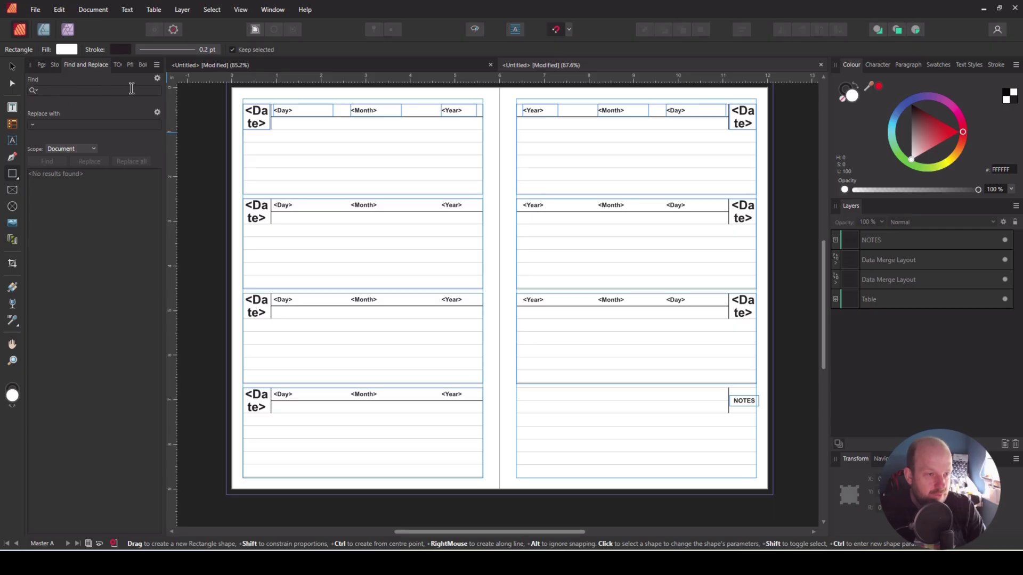
click(157, 78)
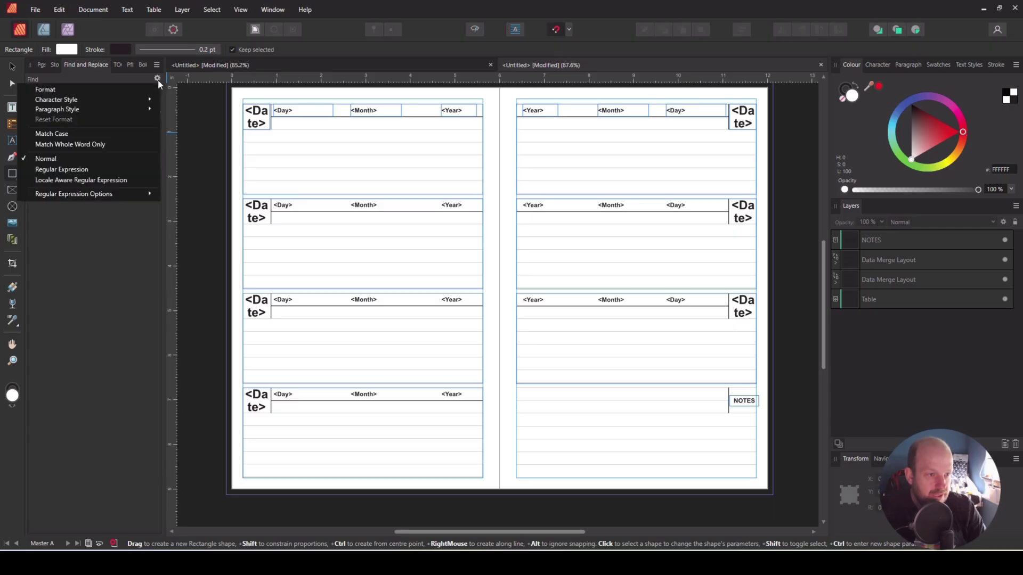
click(136, 88)
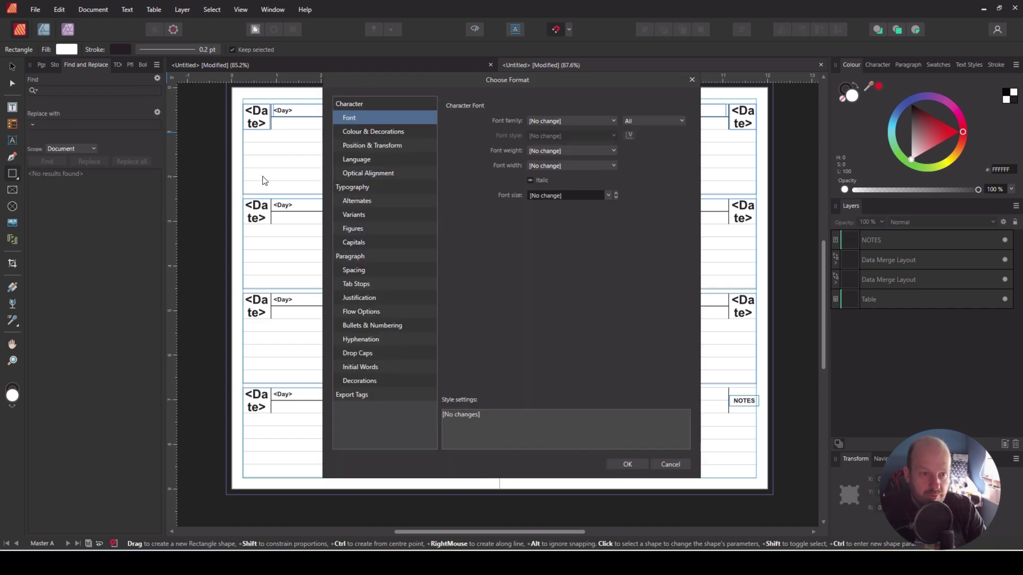
click(557, 122)
scroll(572, 181, down, 3)
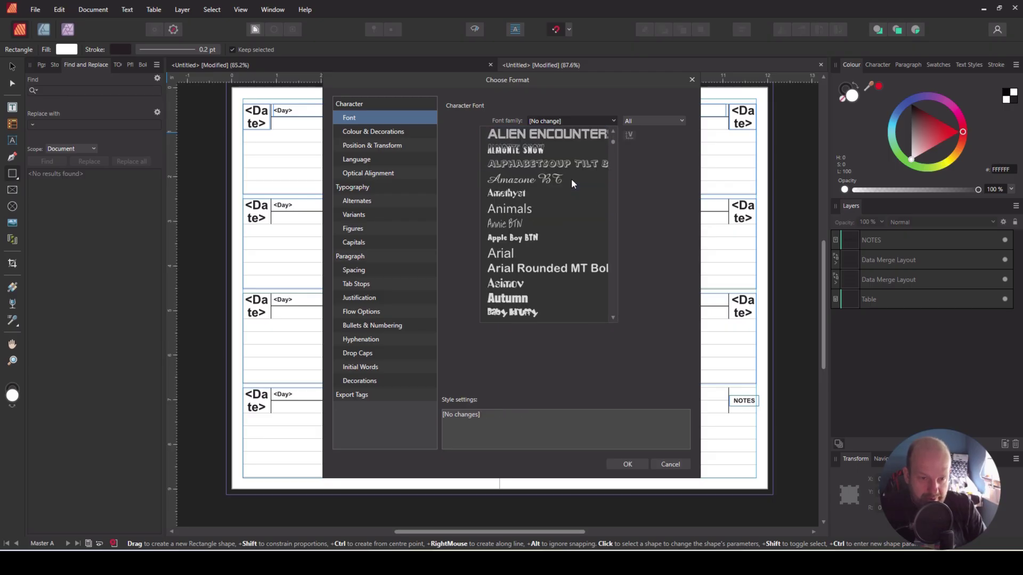
click(505, 252)
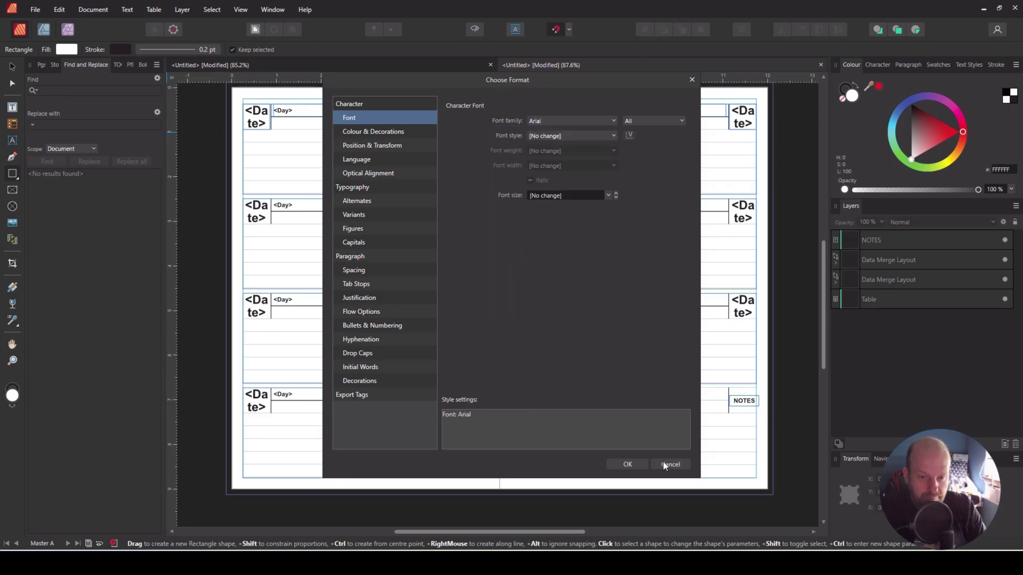
click(628, 464)
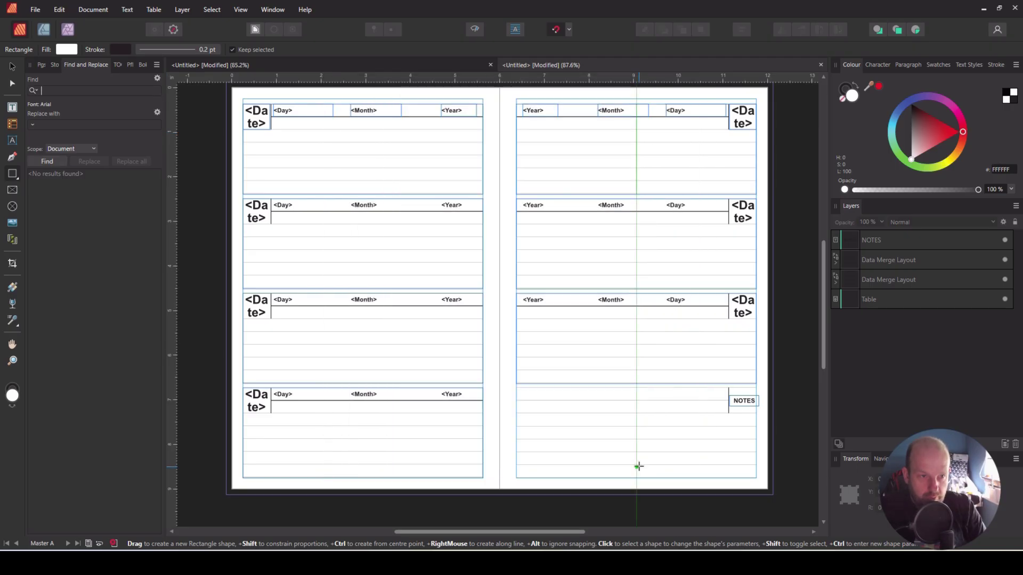
Step: Set the replacement format in Find and Replace to the Agency FB font family
click(157, 113)
click(135, 125)
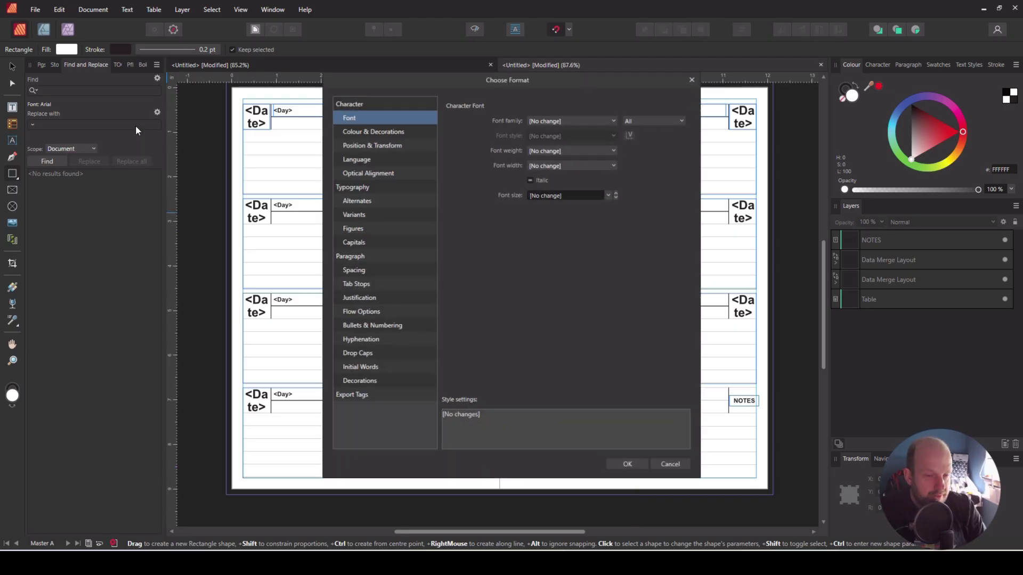
click(572, 117)
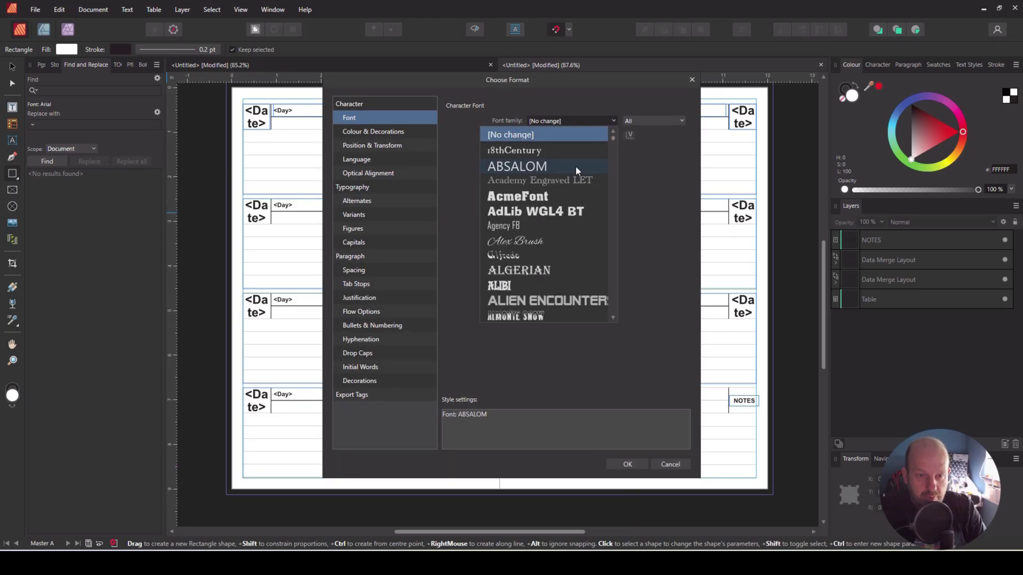
scroll(553, 254, down, 1)
scroll(555, 259, down, 1)
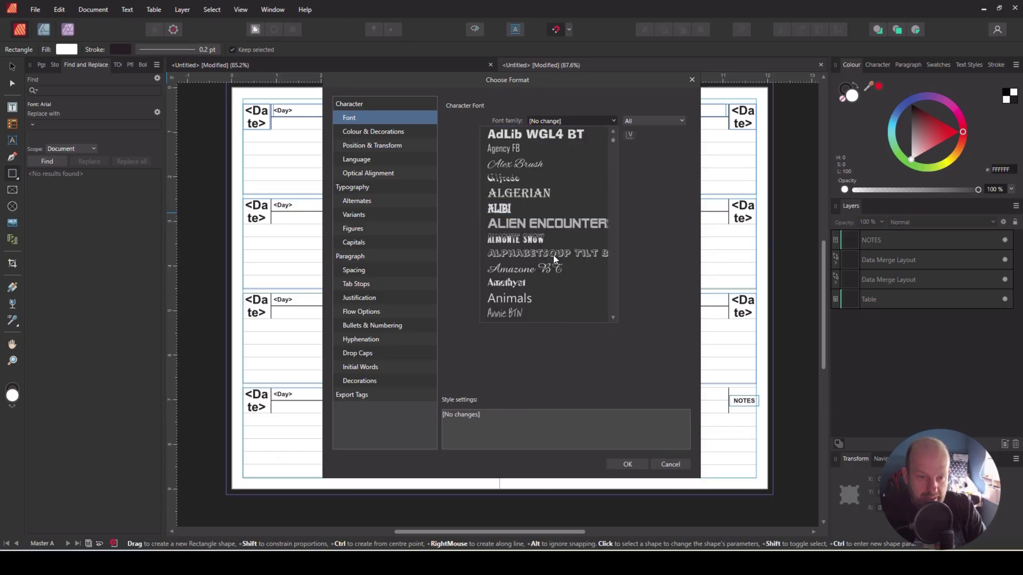
scroll(554, 260, down, 1)
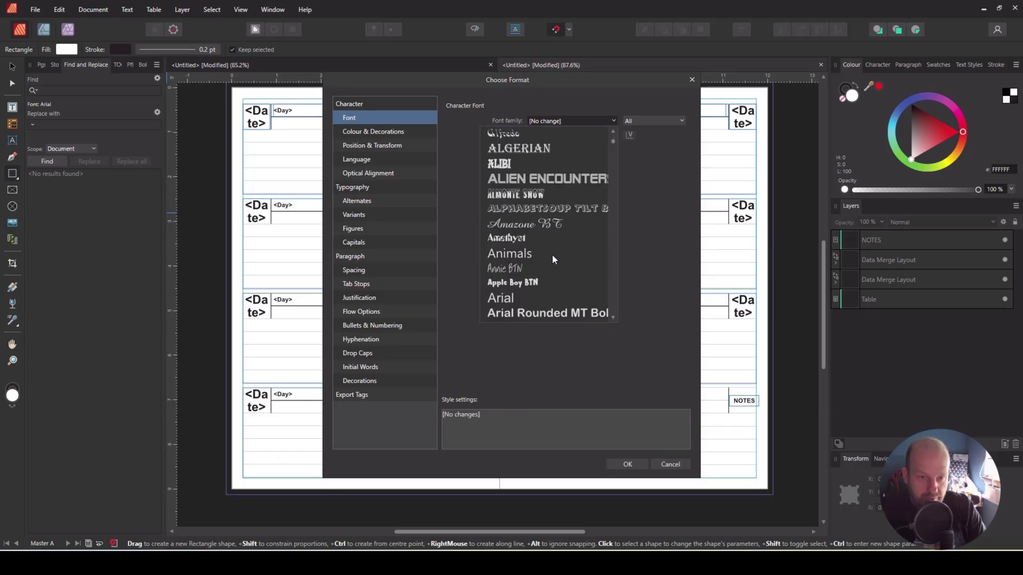
scroll(553, 260, up, 1)
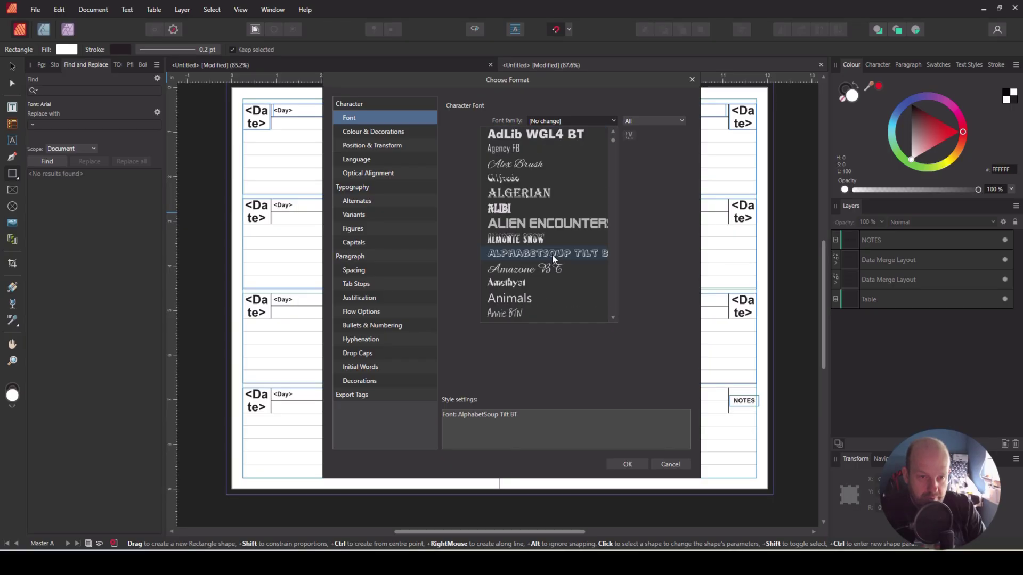
click(514, 148)
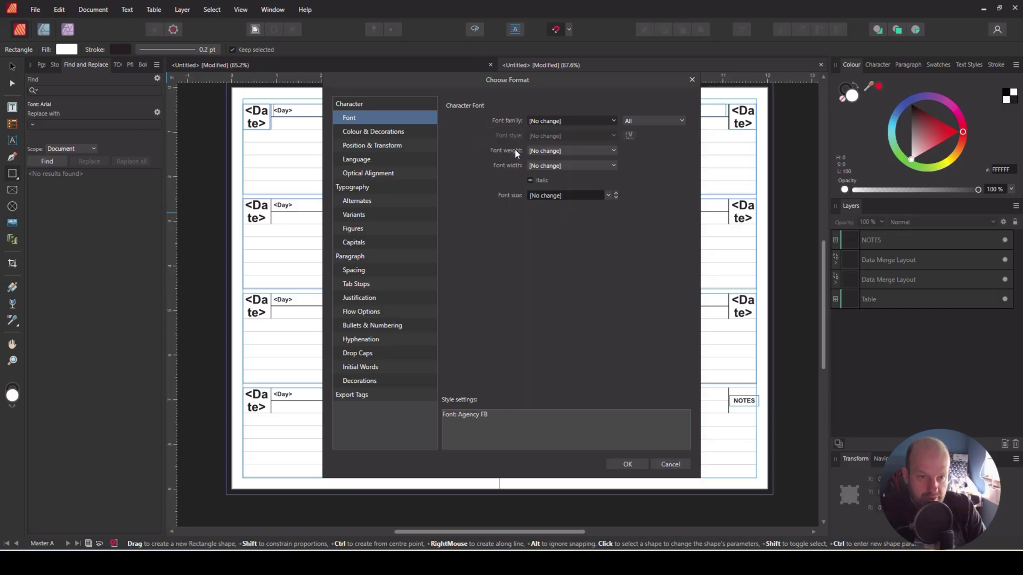
click(629, 461)
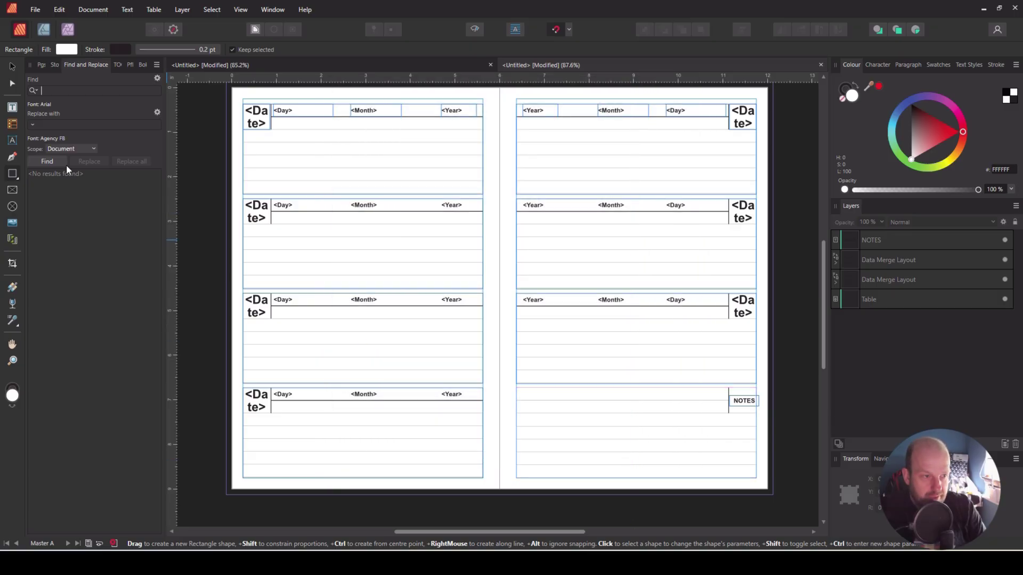
Step: Find all Arial text in the merged planner document and replace every occurrence with Agency FB, then clear the selection
click(53, 161)
click(141, 163)
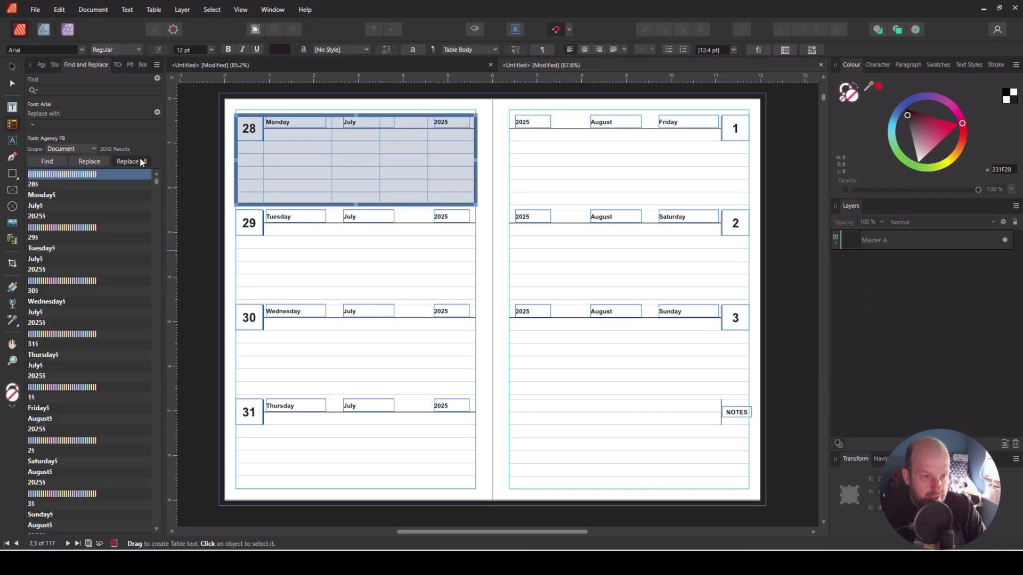
click(17, 66)
click(183, 149)
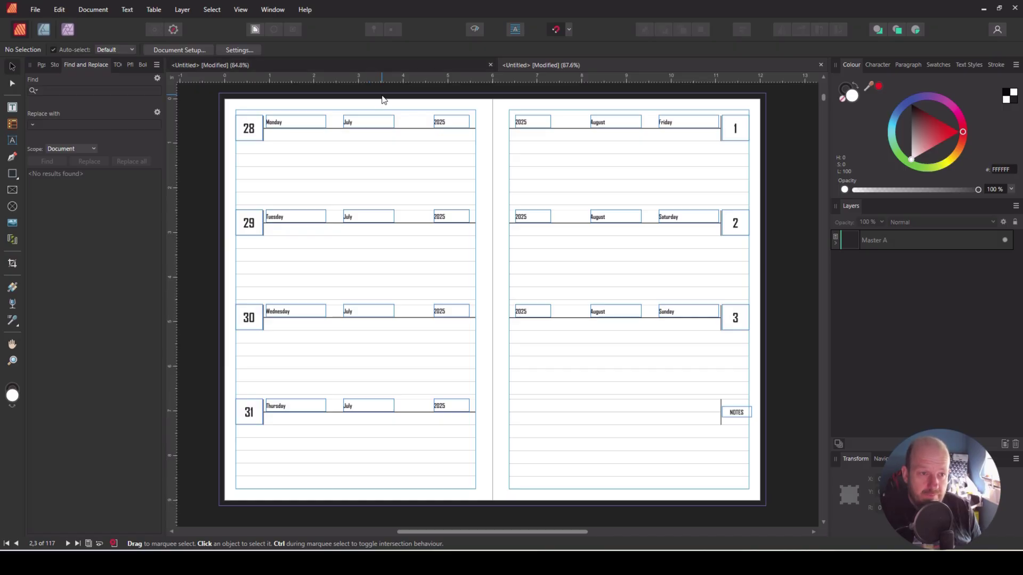
click(316, 65)
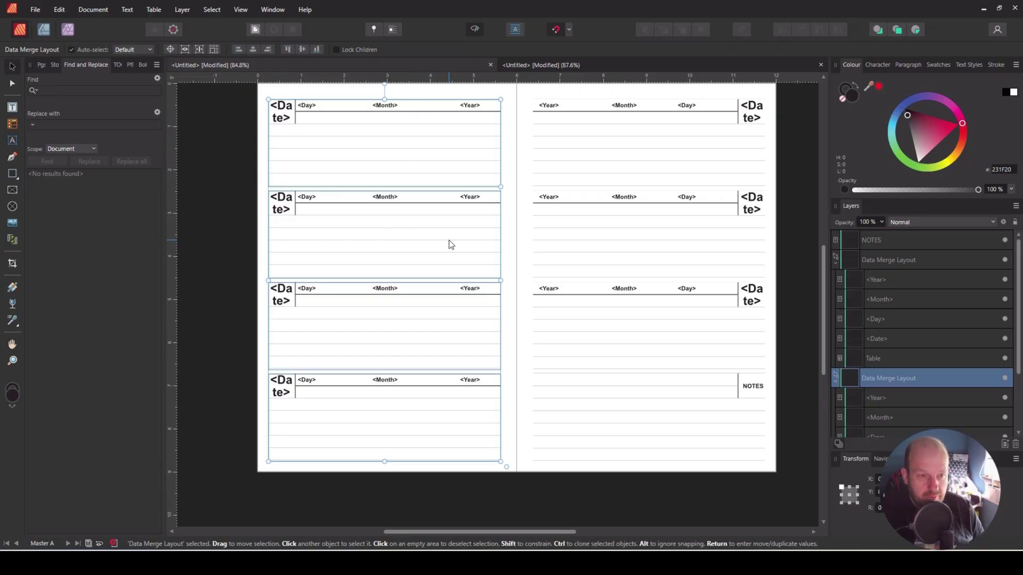
key(ctrl+z)
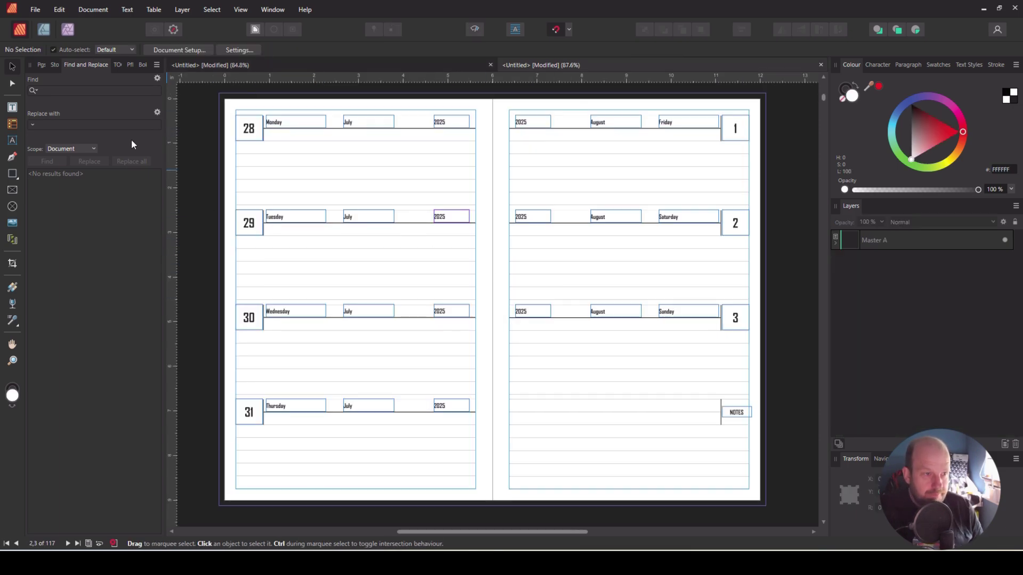
Step: Review the PDF export settings, including the bleed option, and export the merged planner as Untitled.pdf
key(ctrl+shift+alt+s)
scroll(687, 314, down, 5)
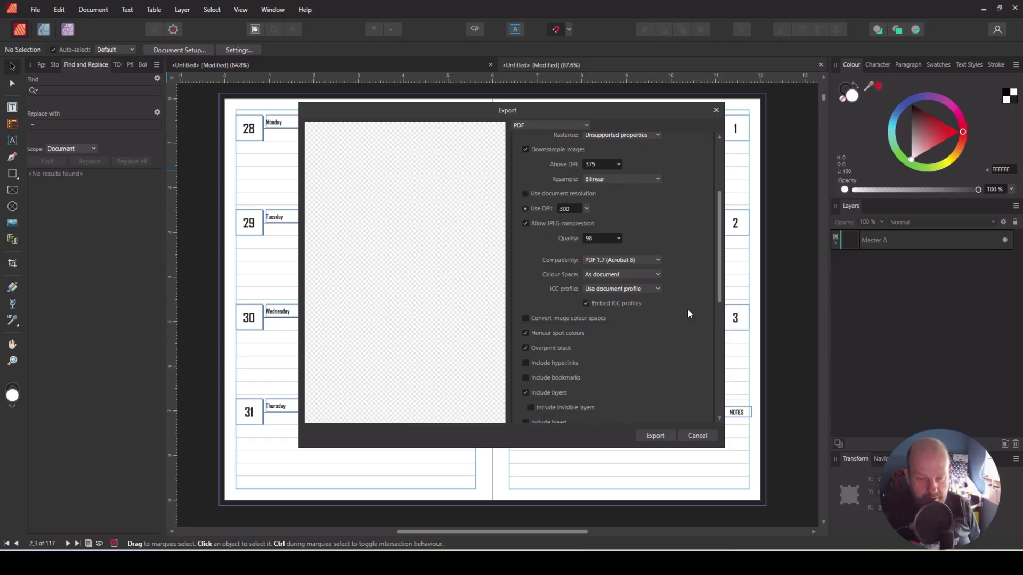
scroll(687, 314, down, 1)
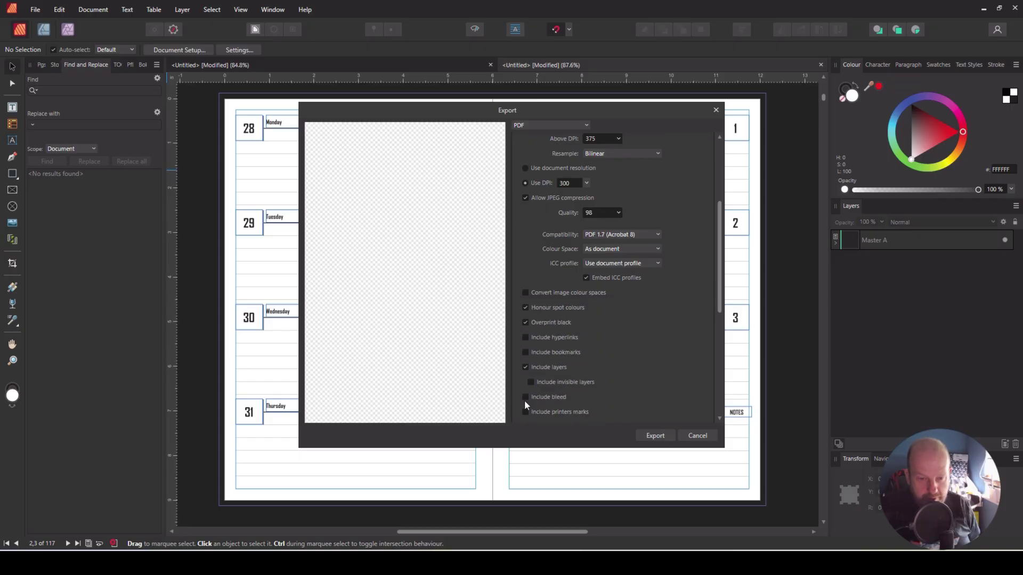
scroll(647, 266, up, 6)
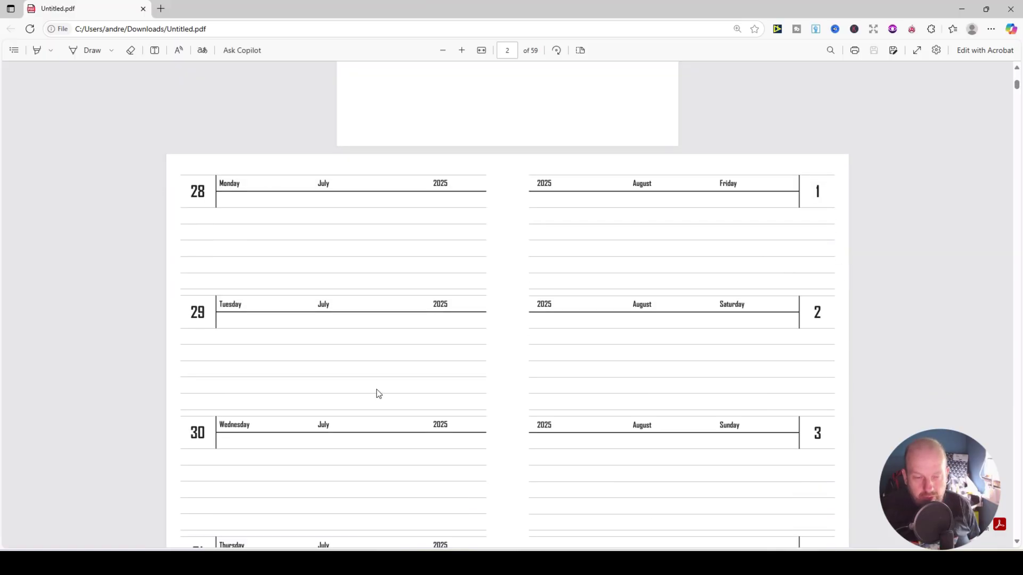
Step: Examine the exported PDF's spreads for the date order, day and month headings, notes areas and replaced font
scroll(320, 223, down, 2)
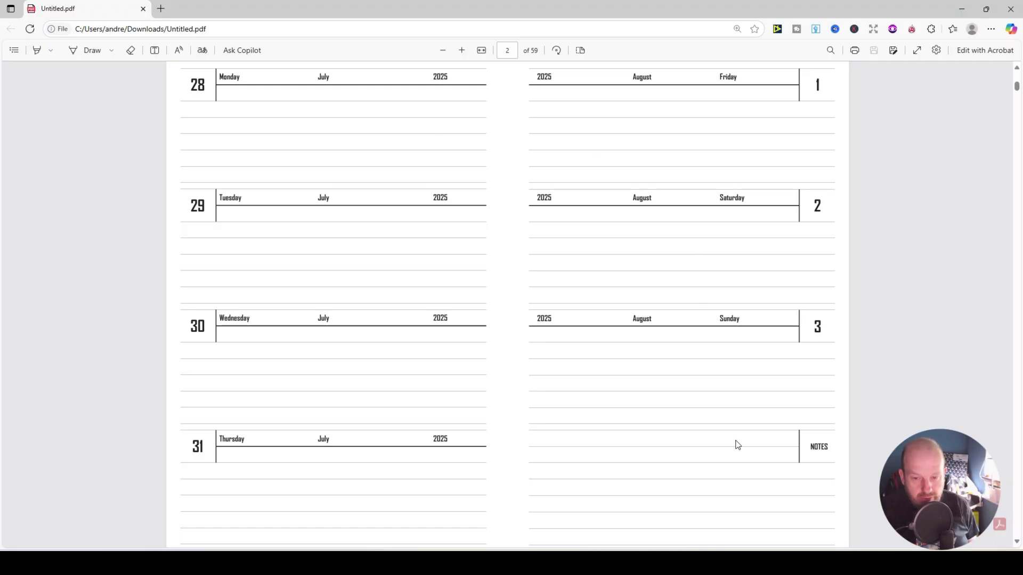
scroll(650, 288, down, 15)
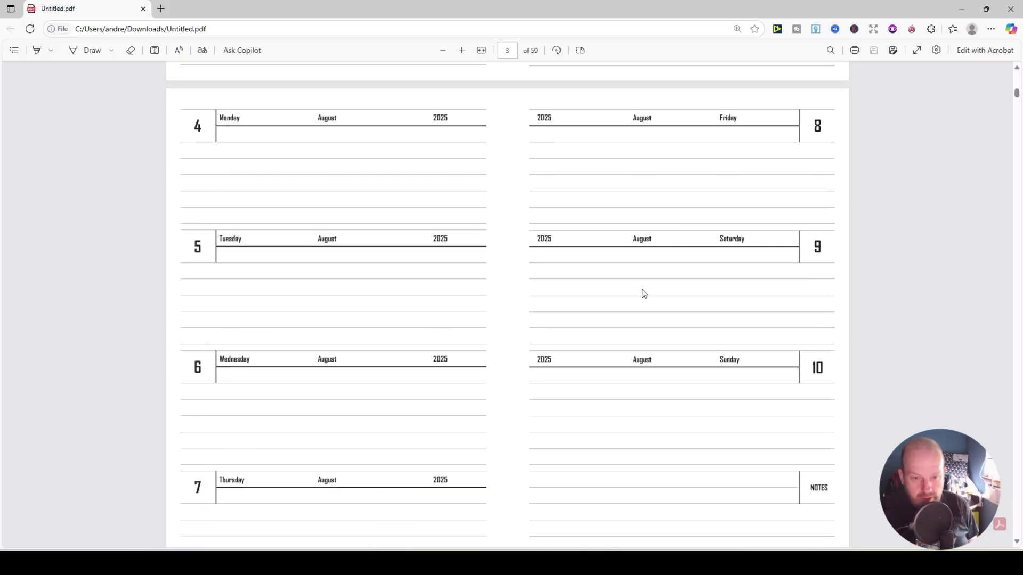
scroll(642, 290, down, 11)
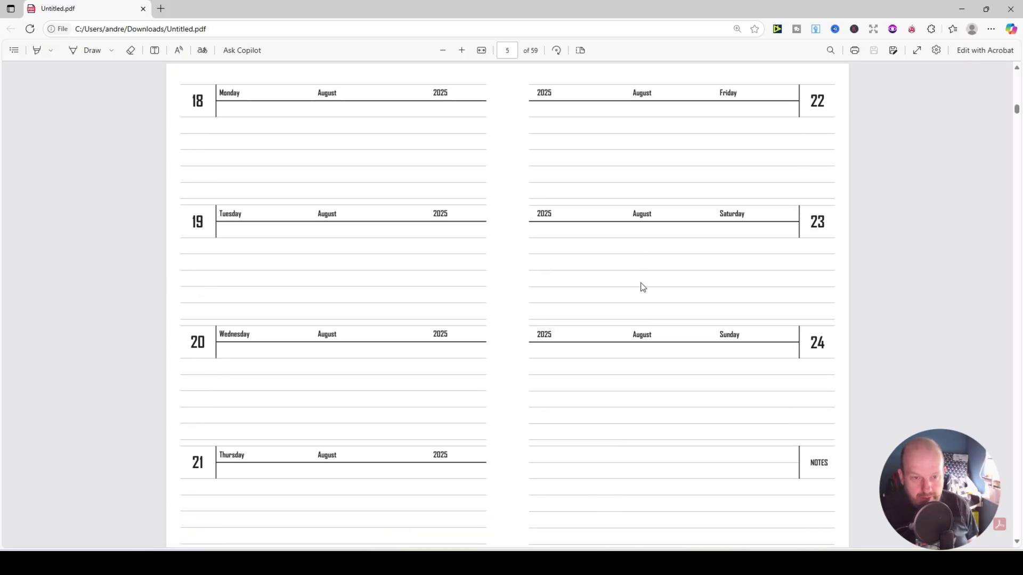
key(F5)
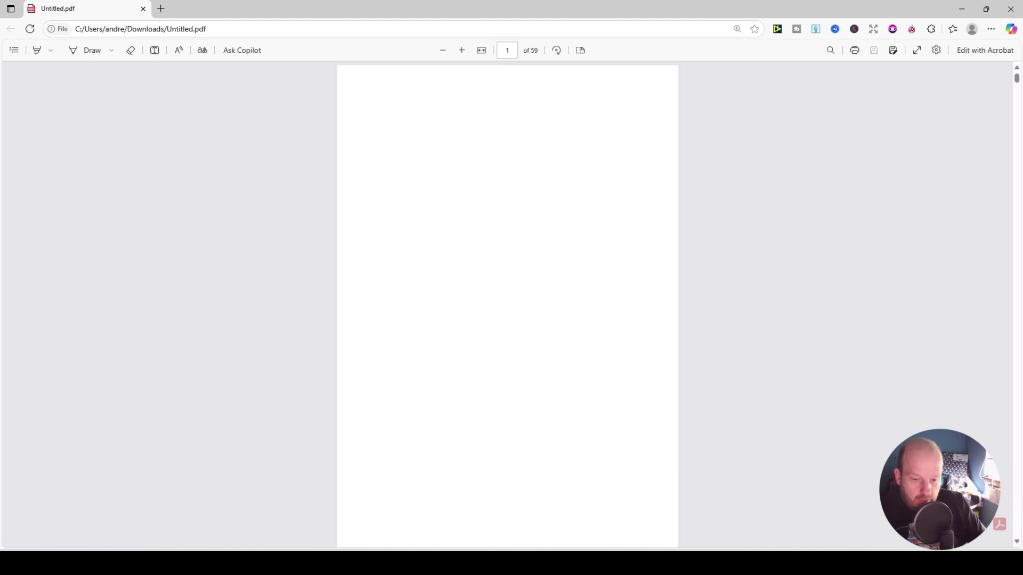
Step: Switch back to Affinity Publisher and open page 1 of the merged planner document
key(alt+Tab)
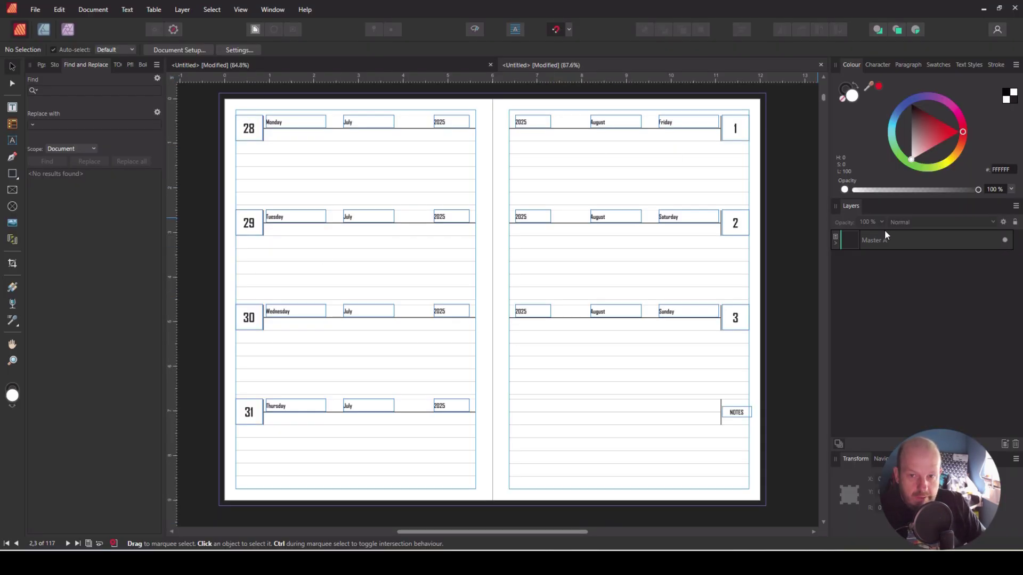
click(41, 65)
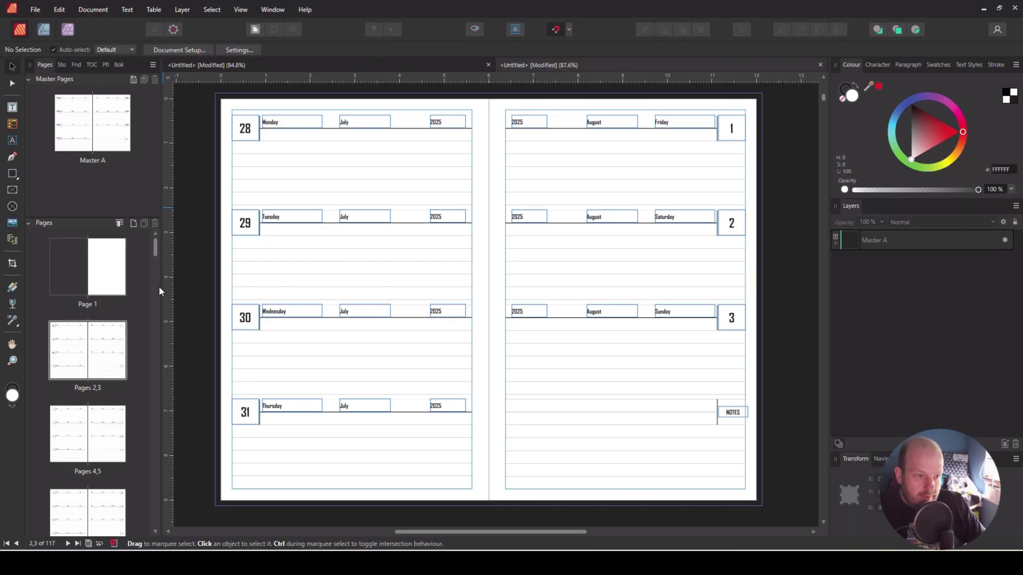
double_click(123, 277)
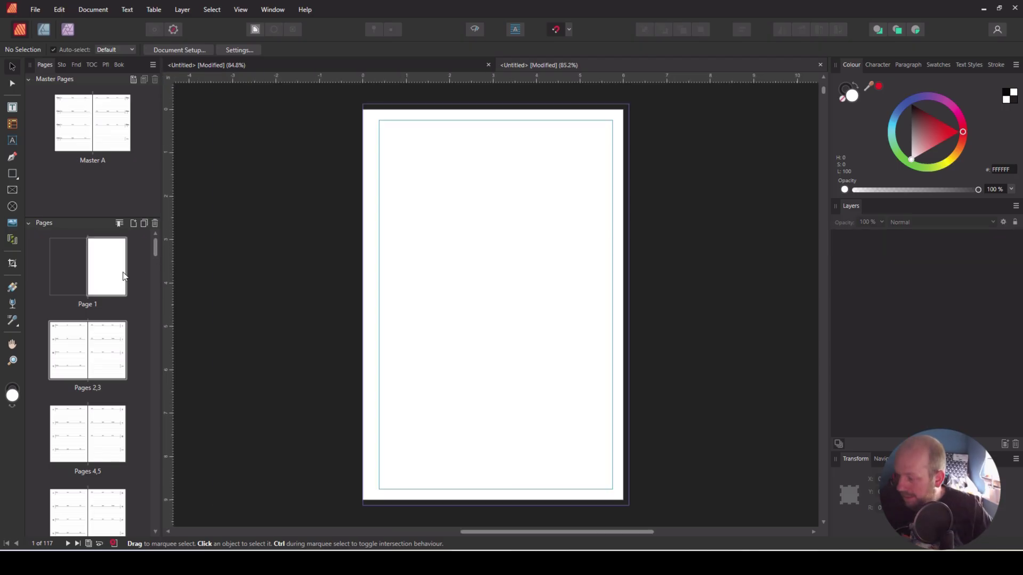